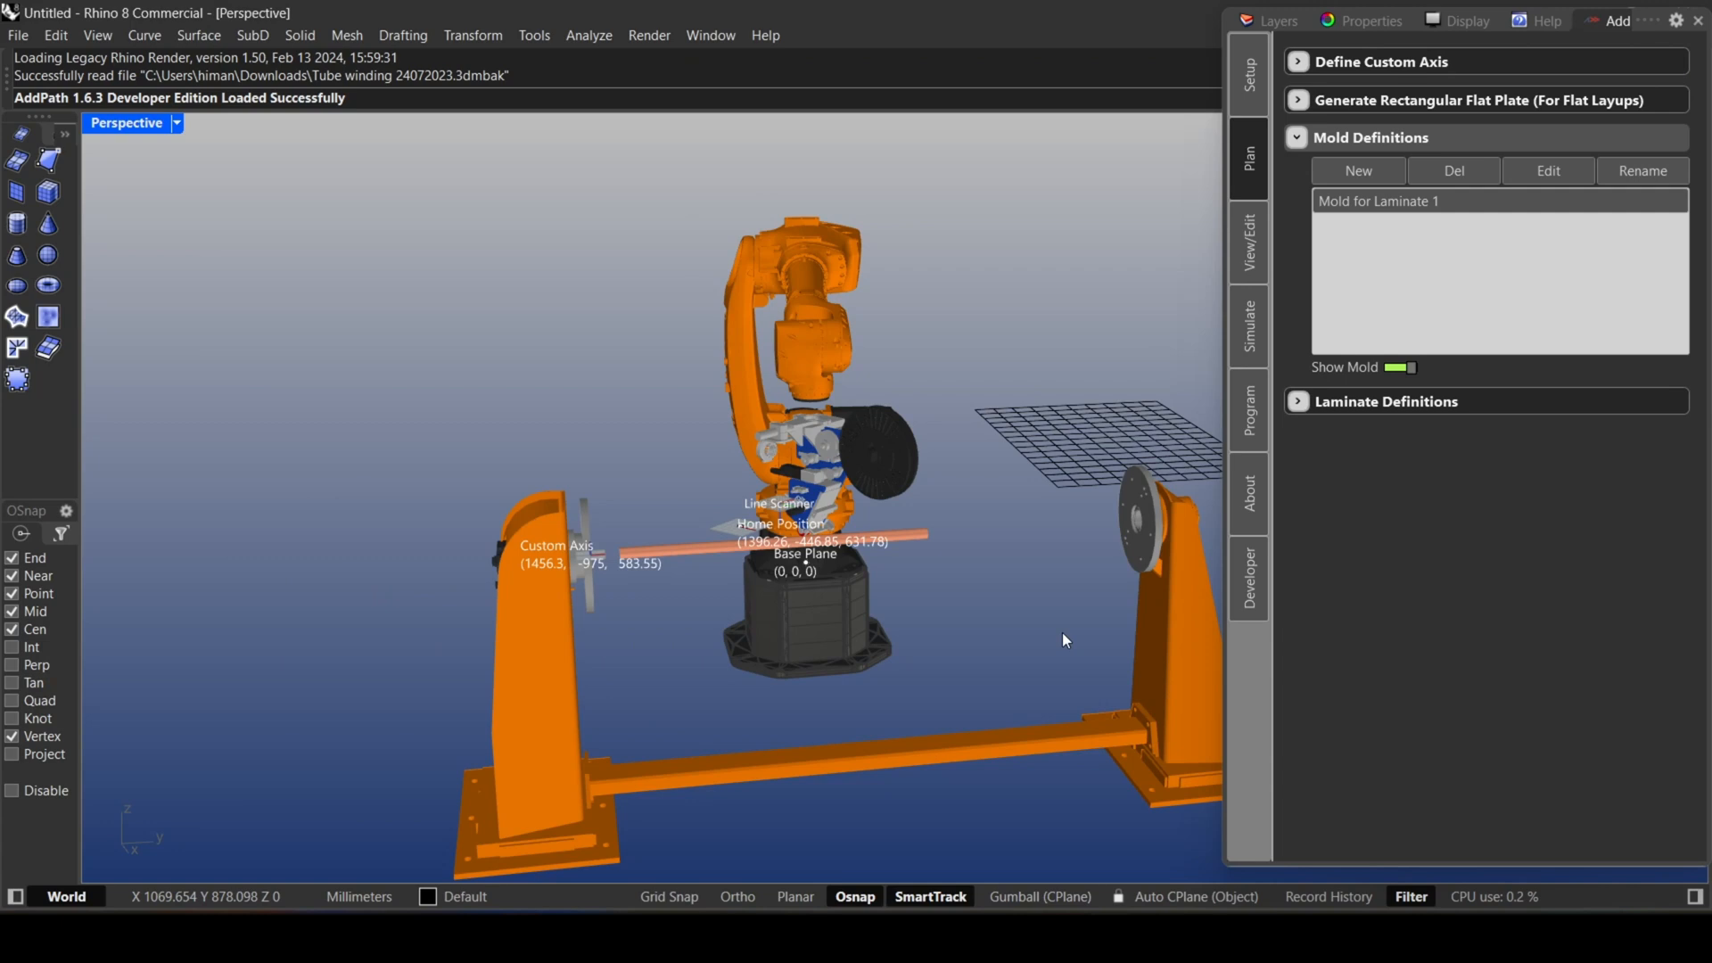
Review the tube mold in the work cell and the geometries, position and external-axis settings of Mold for Laminate 1.
{"action": "mouse_move", "coordinate": [1013, 635]}
{"action": "right_mouse_down"}
{"action": "mouse_move", "coordinate": [947, 661]}
{"action": "mouse_move", "coordinate": [988, 620]}
{"action": "right_mouse_up"}
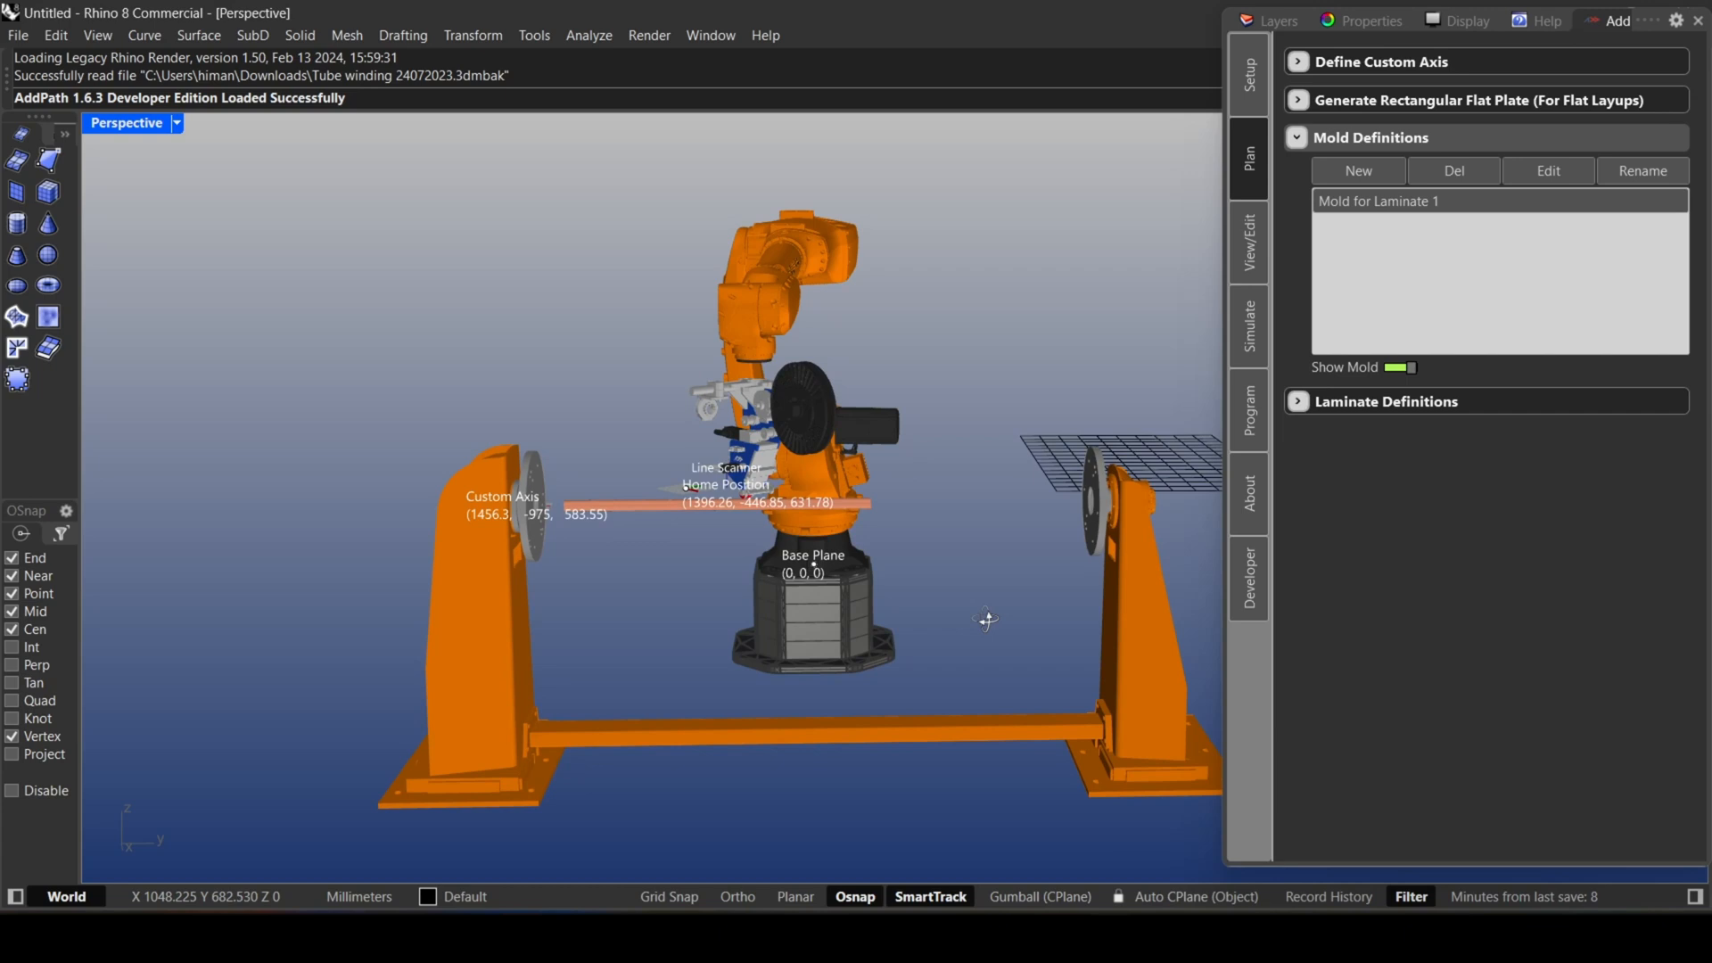
{"action": "scroll", "coordinate": [707, 578], "scroll_direction": "up", "scroll_amount": 3}
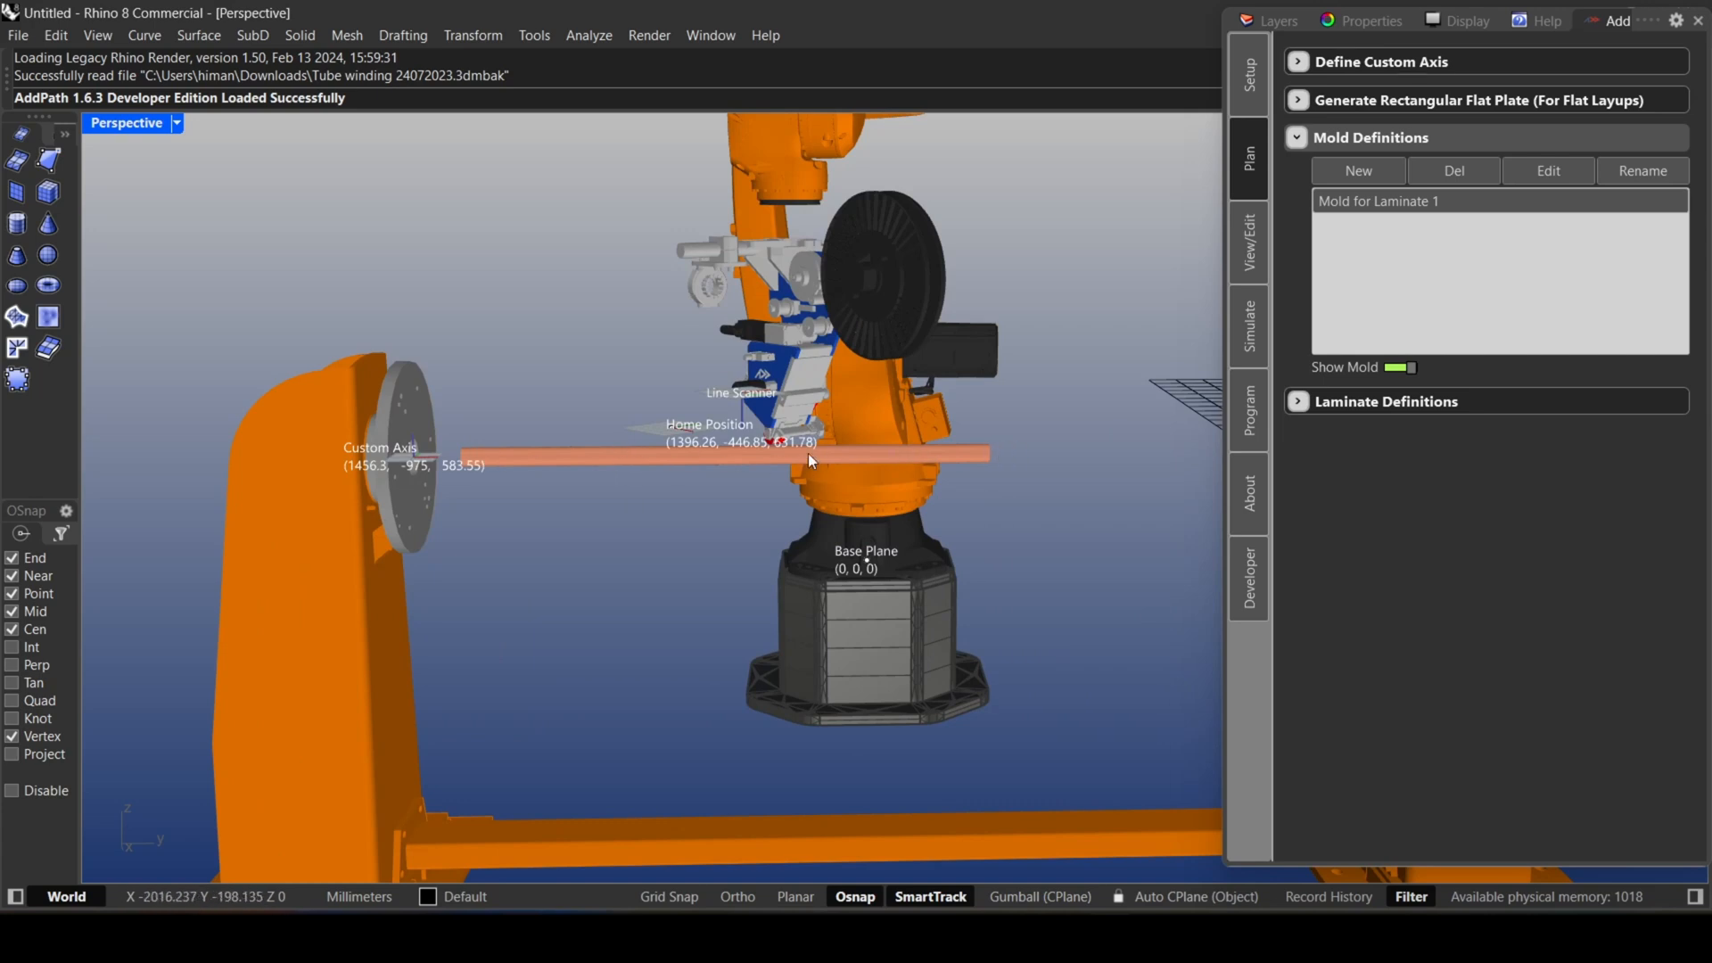
{"action": "scroll", "coordinate": [808, 455], "scroll_direction": "down", "scroll_amount": 3}
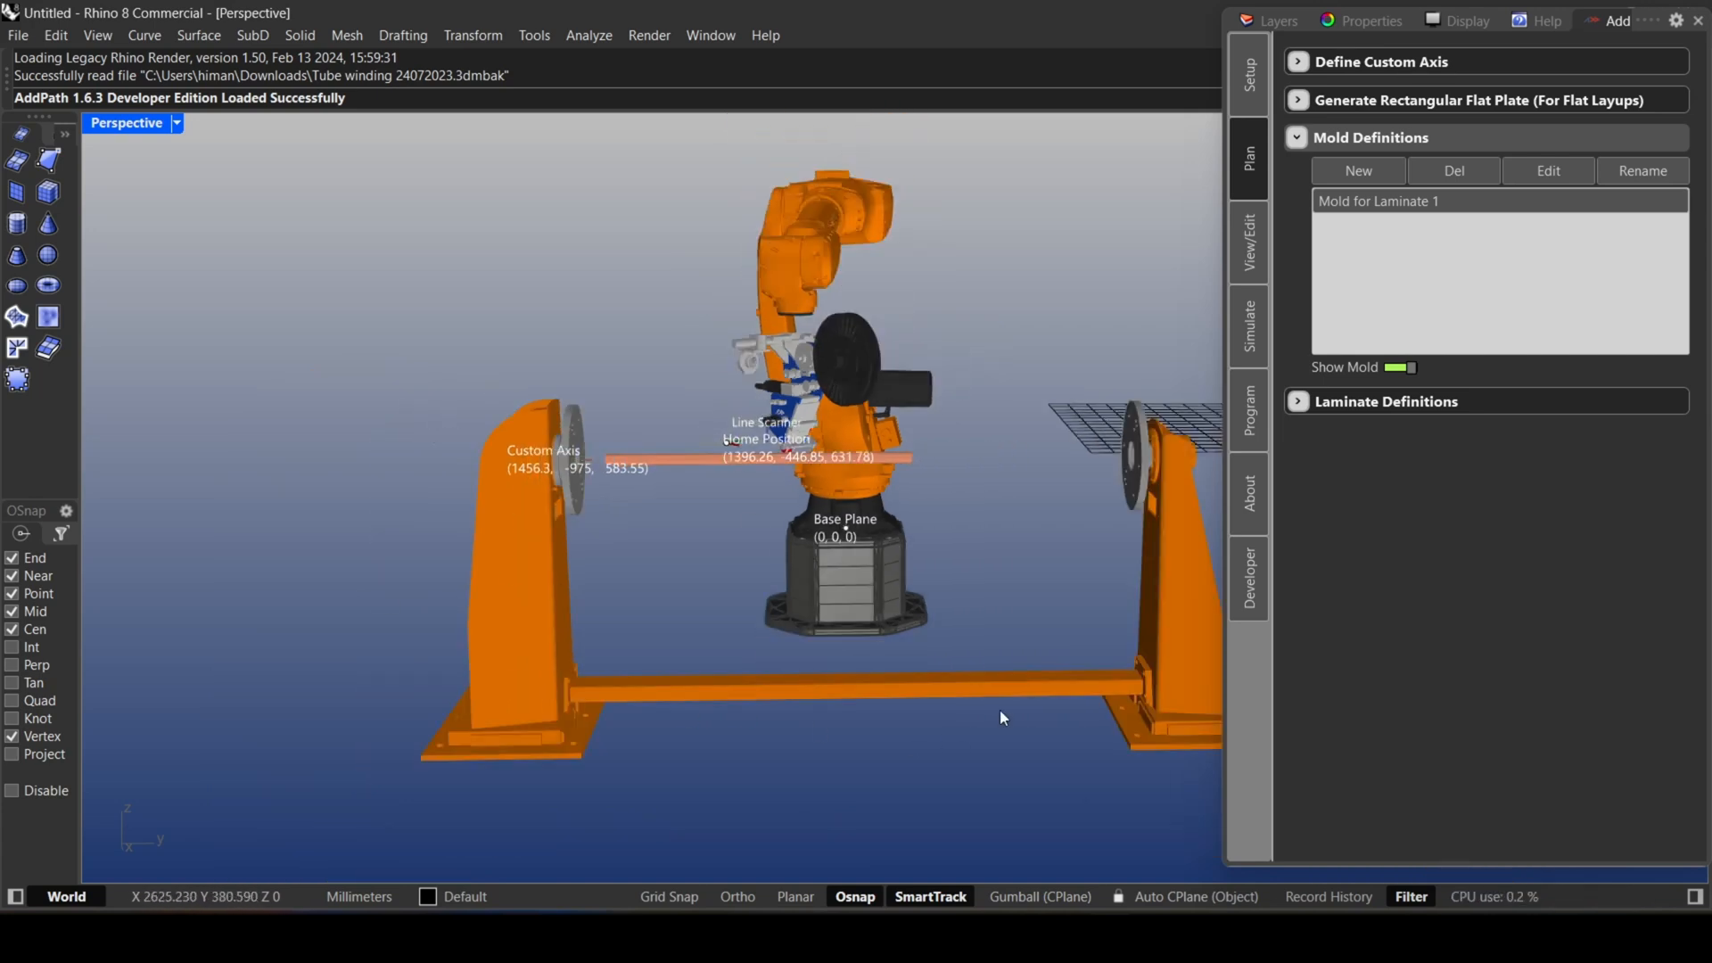
{"action": "mouse_move", "coordinate": [768, 633]}
{"action": "right_mouse_down"}
{"action": "mouse_move", "coordinate": [578, 642]}
{"action": "mouse_move", "coordinate": [811, 658]}
{"action": "mouse_move", "coordinate": [780, 649]}
{"action": "right_mouse_up"}
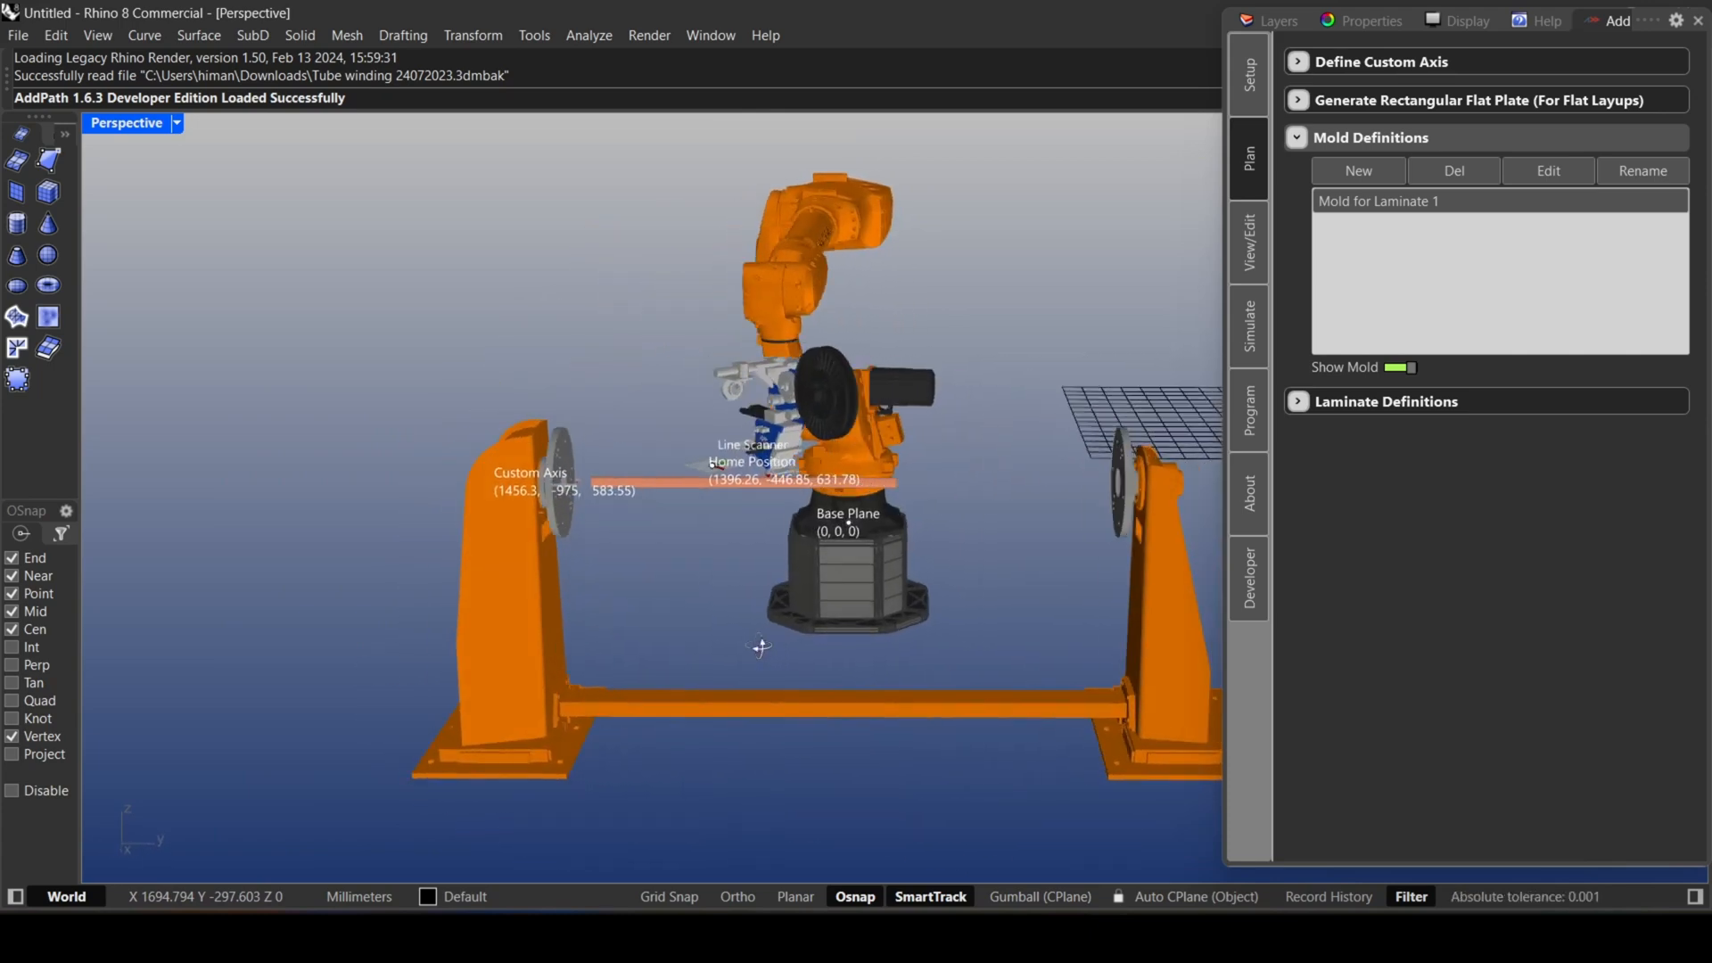
{"action": "left_click", "coordinate": [1527, 171]}
{"action": "left_click_drag", "start_coordinate": [651, 361], "coordinate": [1372, 223]}
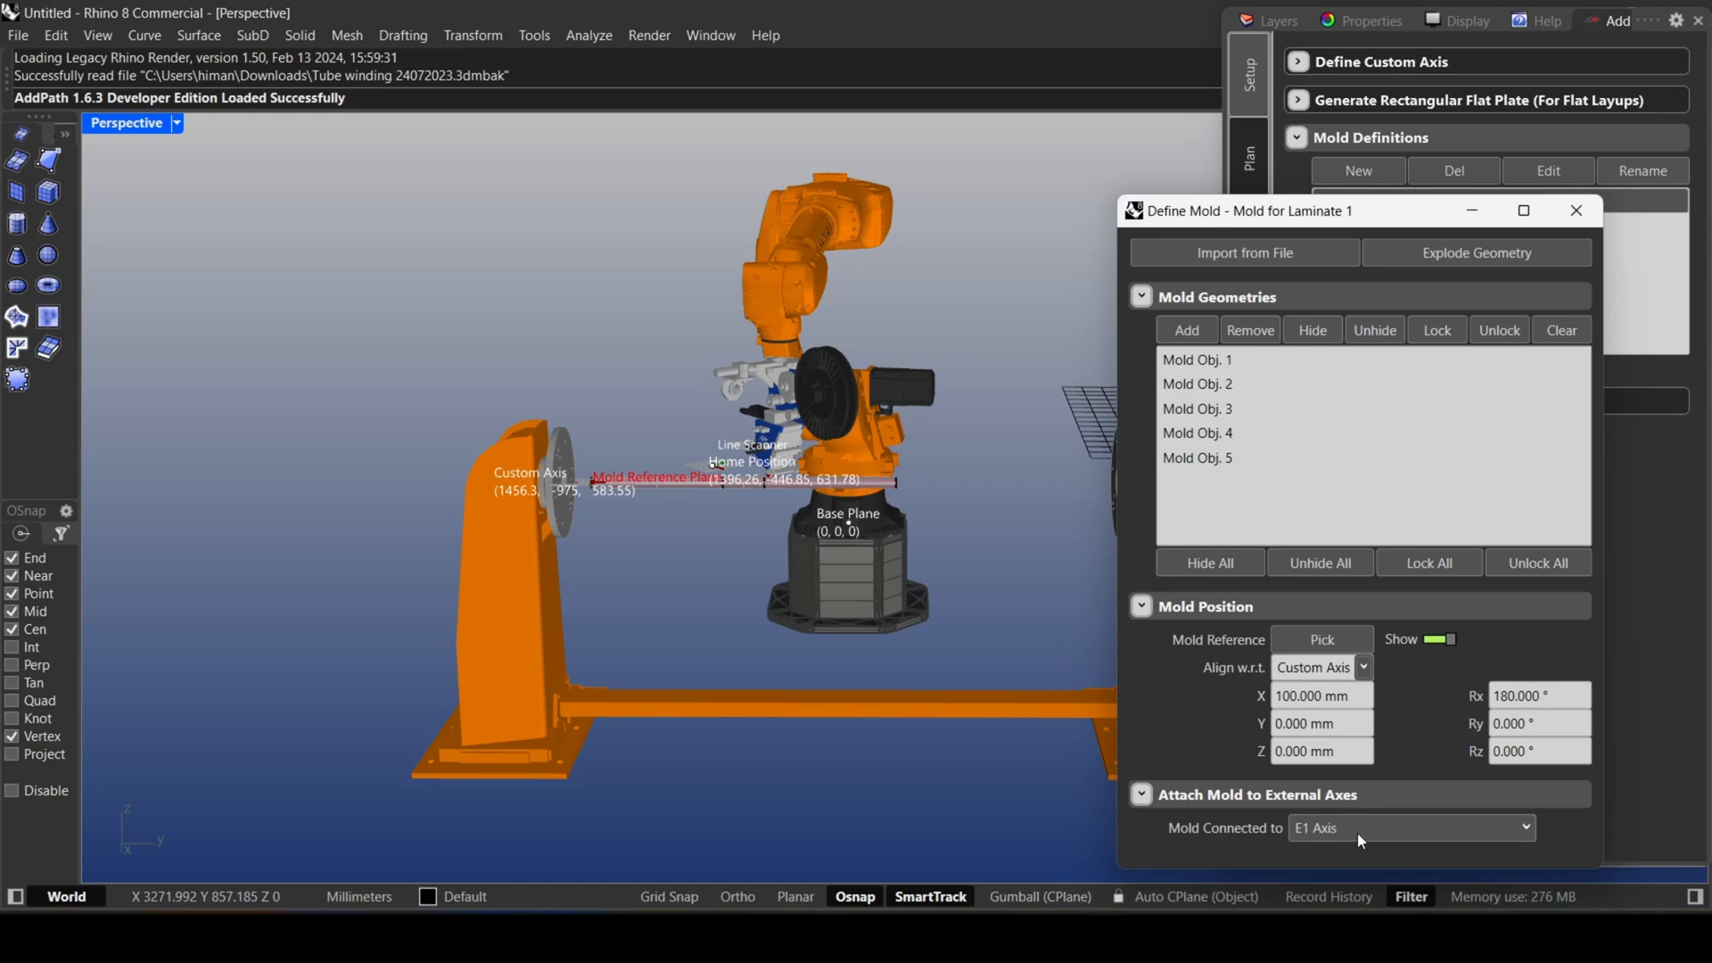
{"action": "left_click", "coordinate": [1576, 221]}
Add a new laminate definition and set its planner mode to Continuous Winding - Tube with Extensions (Experimental).
{"action": "scroll", "coordinate": [701, 462], "scroll_direction": "down", "scroll_amount": 3}
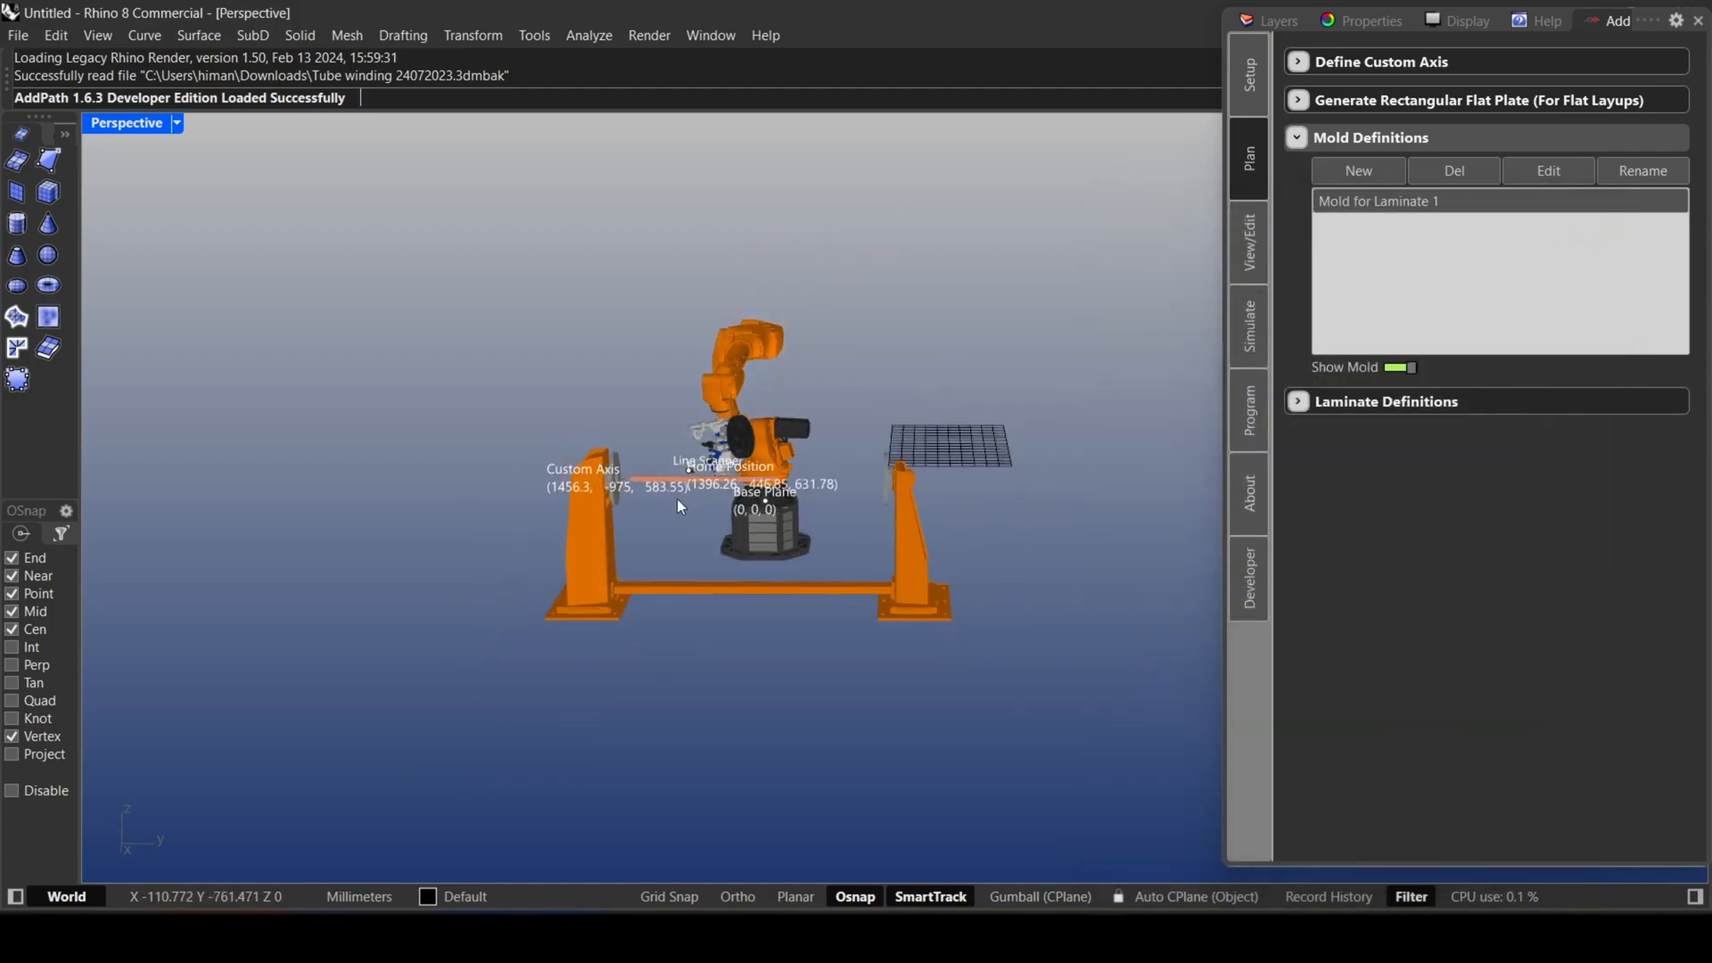
{"action": "scroll", "coordinate": [677, 500], "scroll_direction": "up", "scroll_amount": 2}
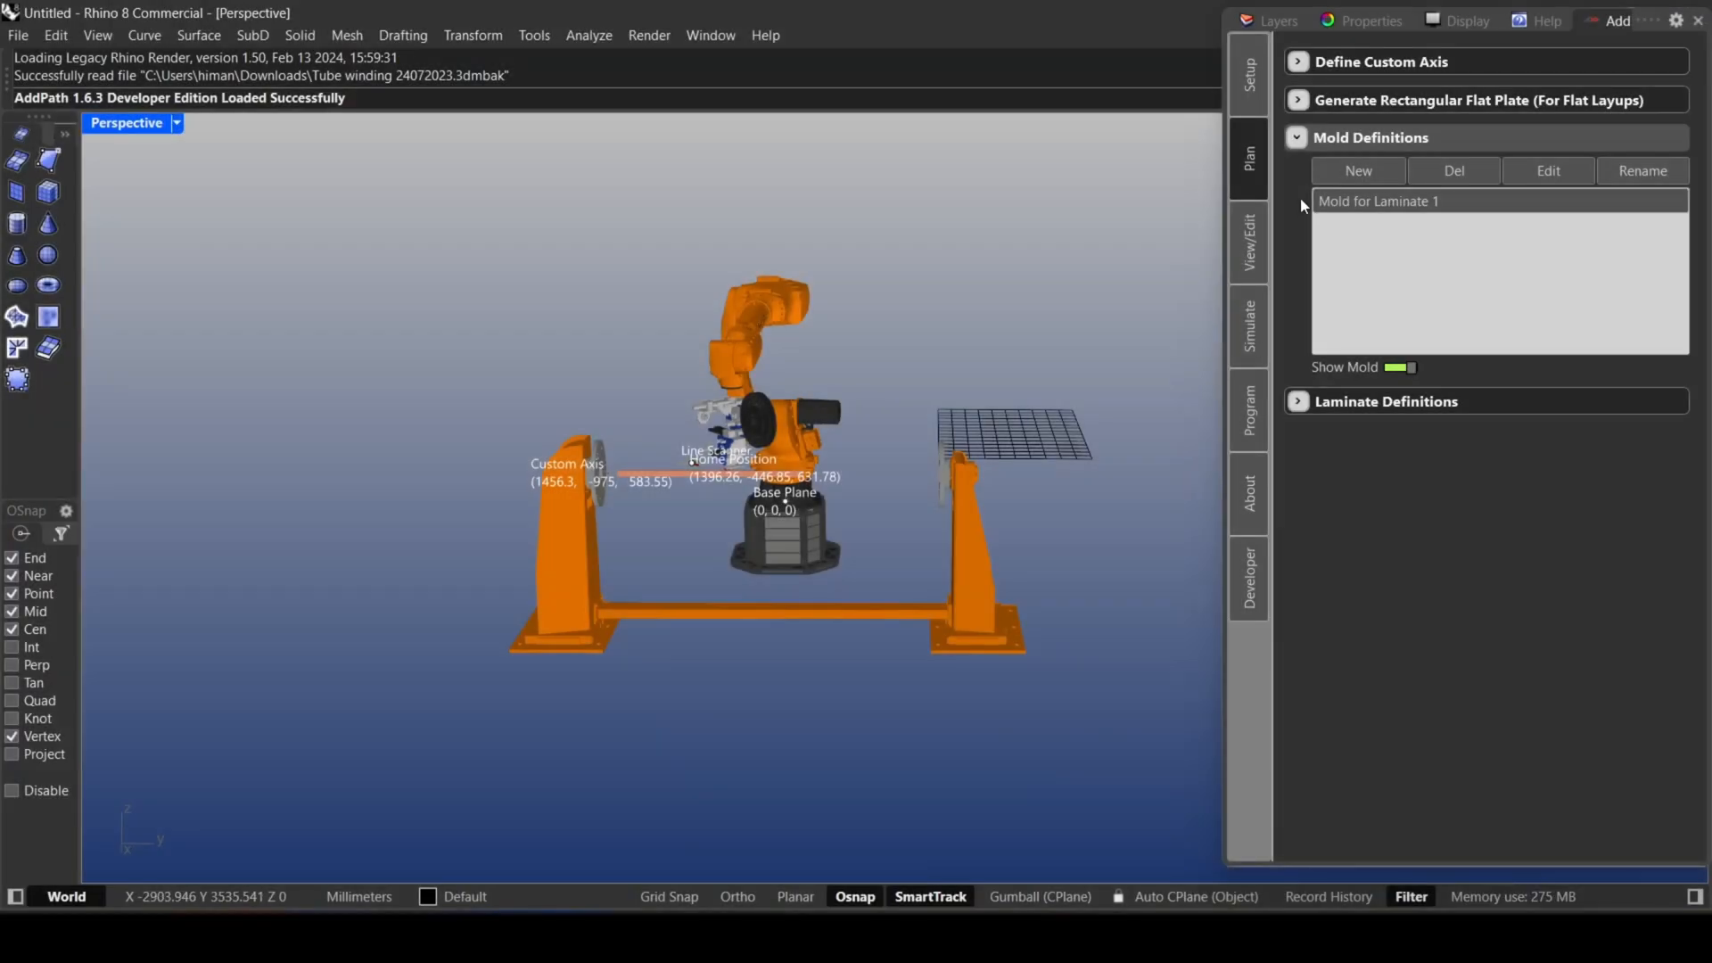
{"action": "left_click", "coordinate": [1325, 141]}
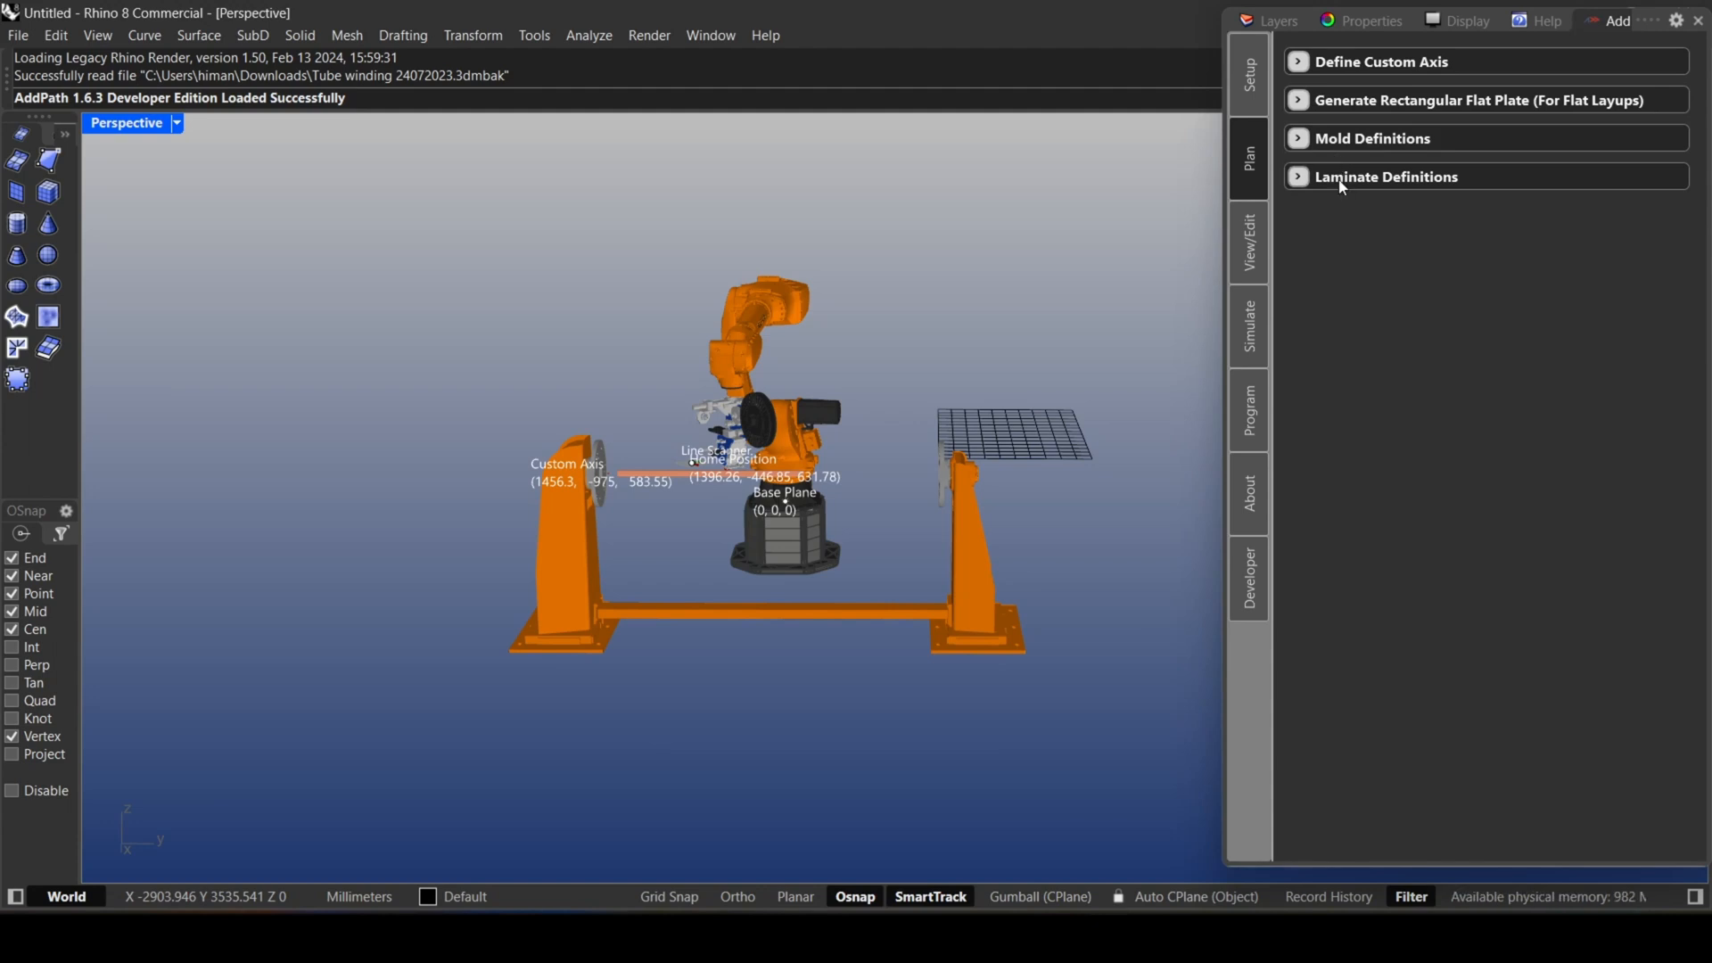
{"action": "left_click", "coordinate": [1342, 179]}
{"action": "left_click", "coordinate": [1340, 216]}
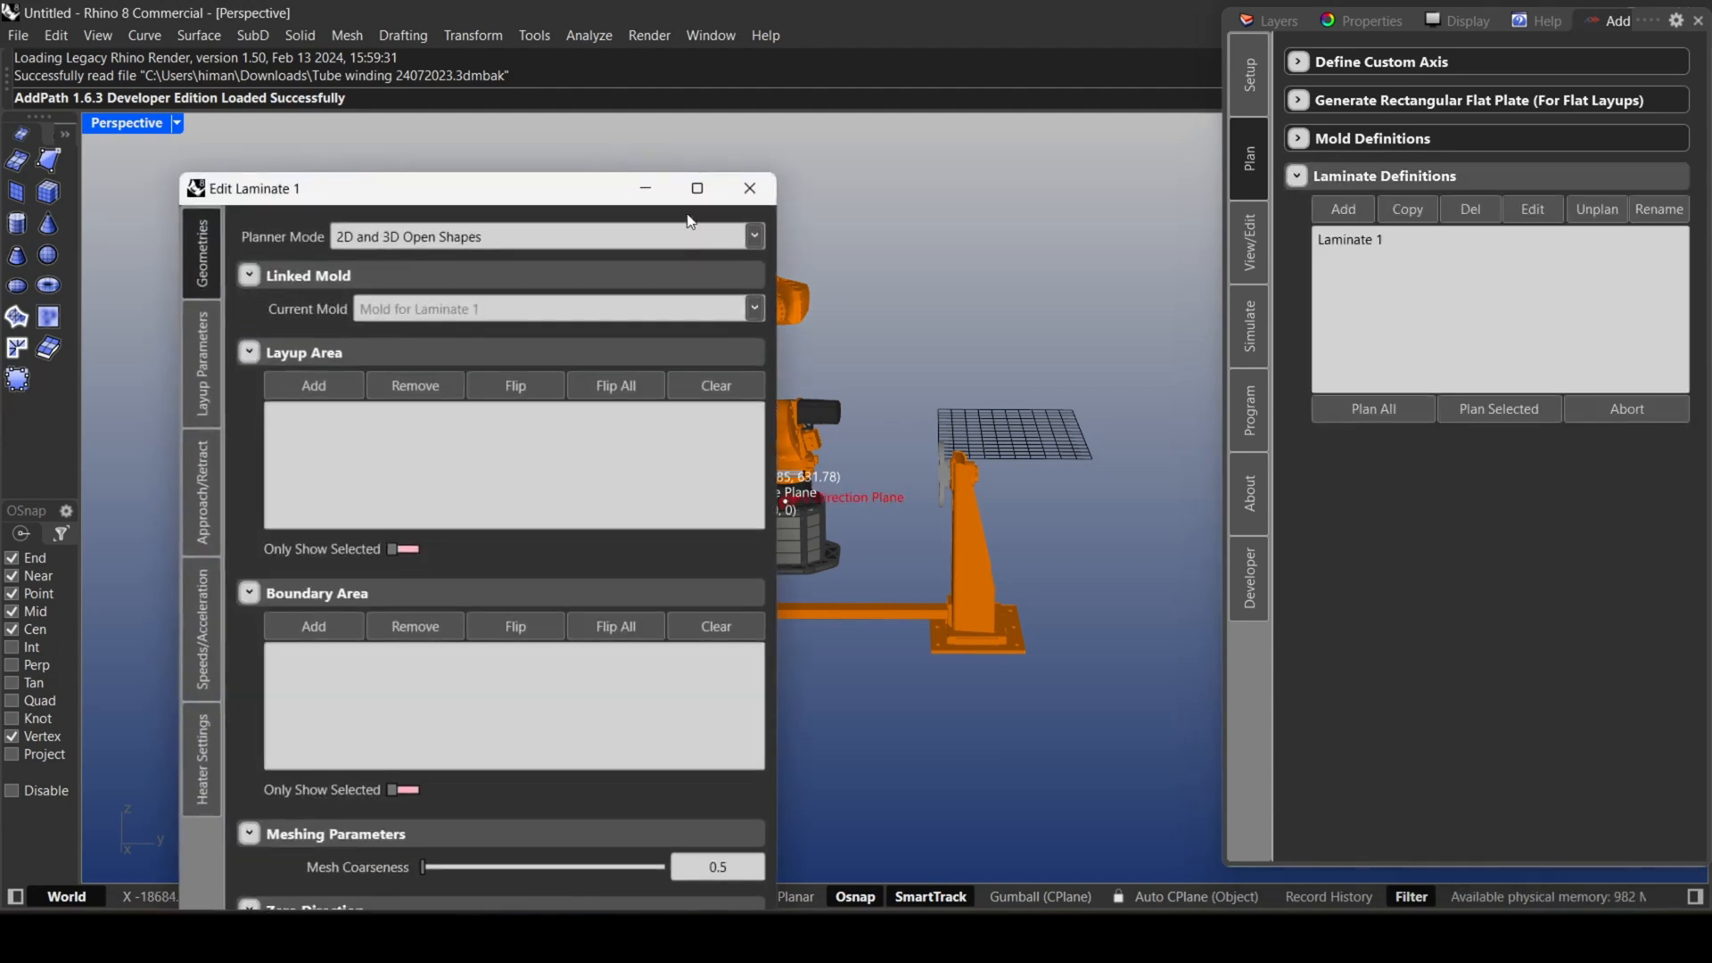
{"action": "left_click_drag", "start_coordinate": [581, 190], "coordinate": [1499, 61]}
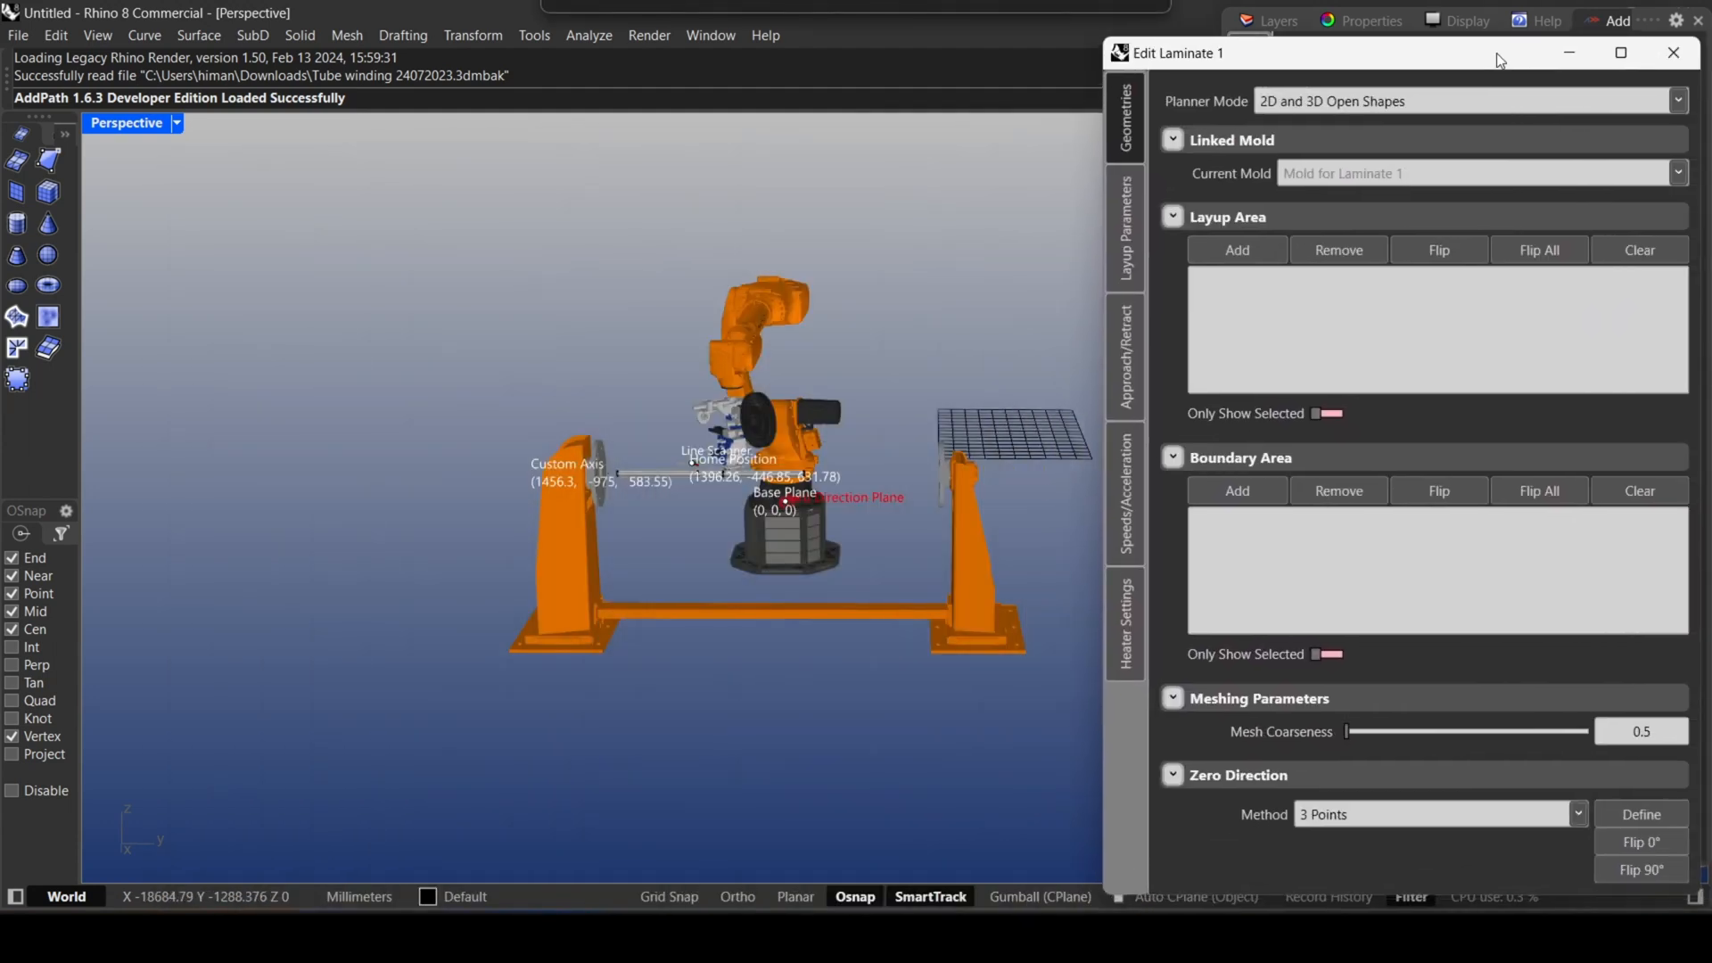
{"action": "left_click", "coordinate": [1453, 112]}
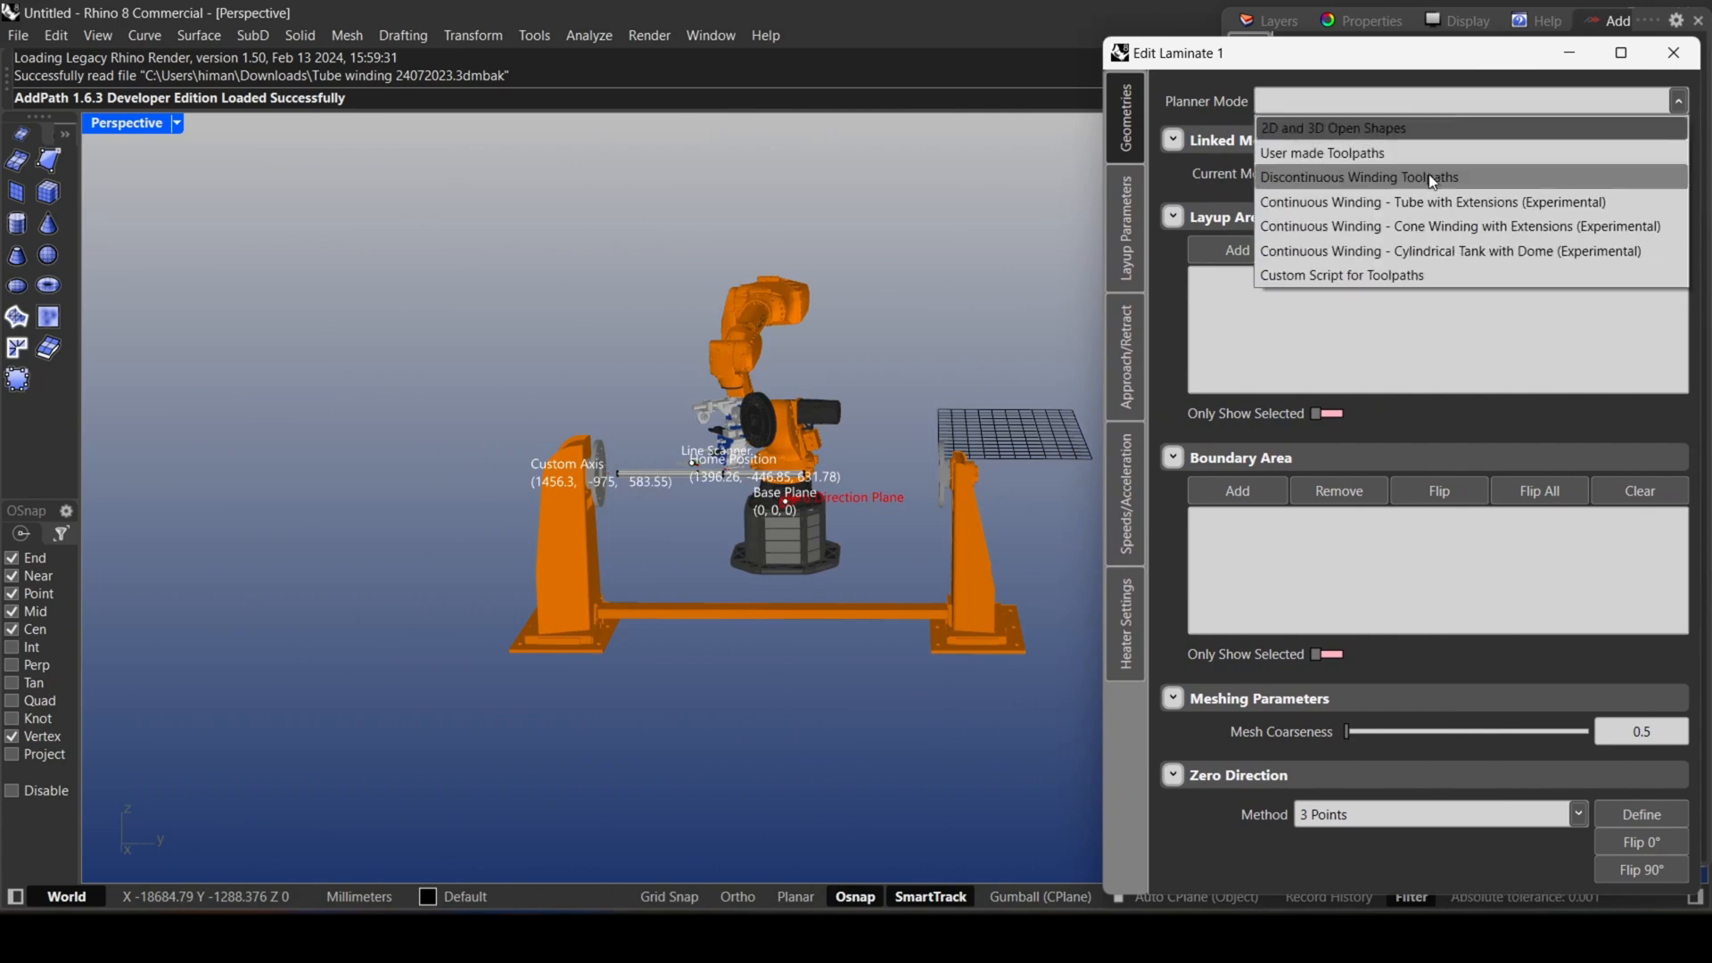
{"action": "left_click", "coordinate": [1497, 203]}
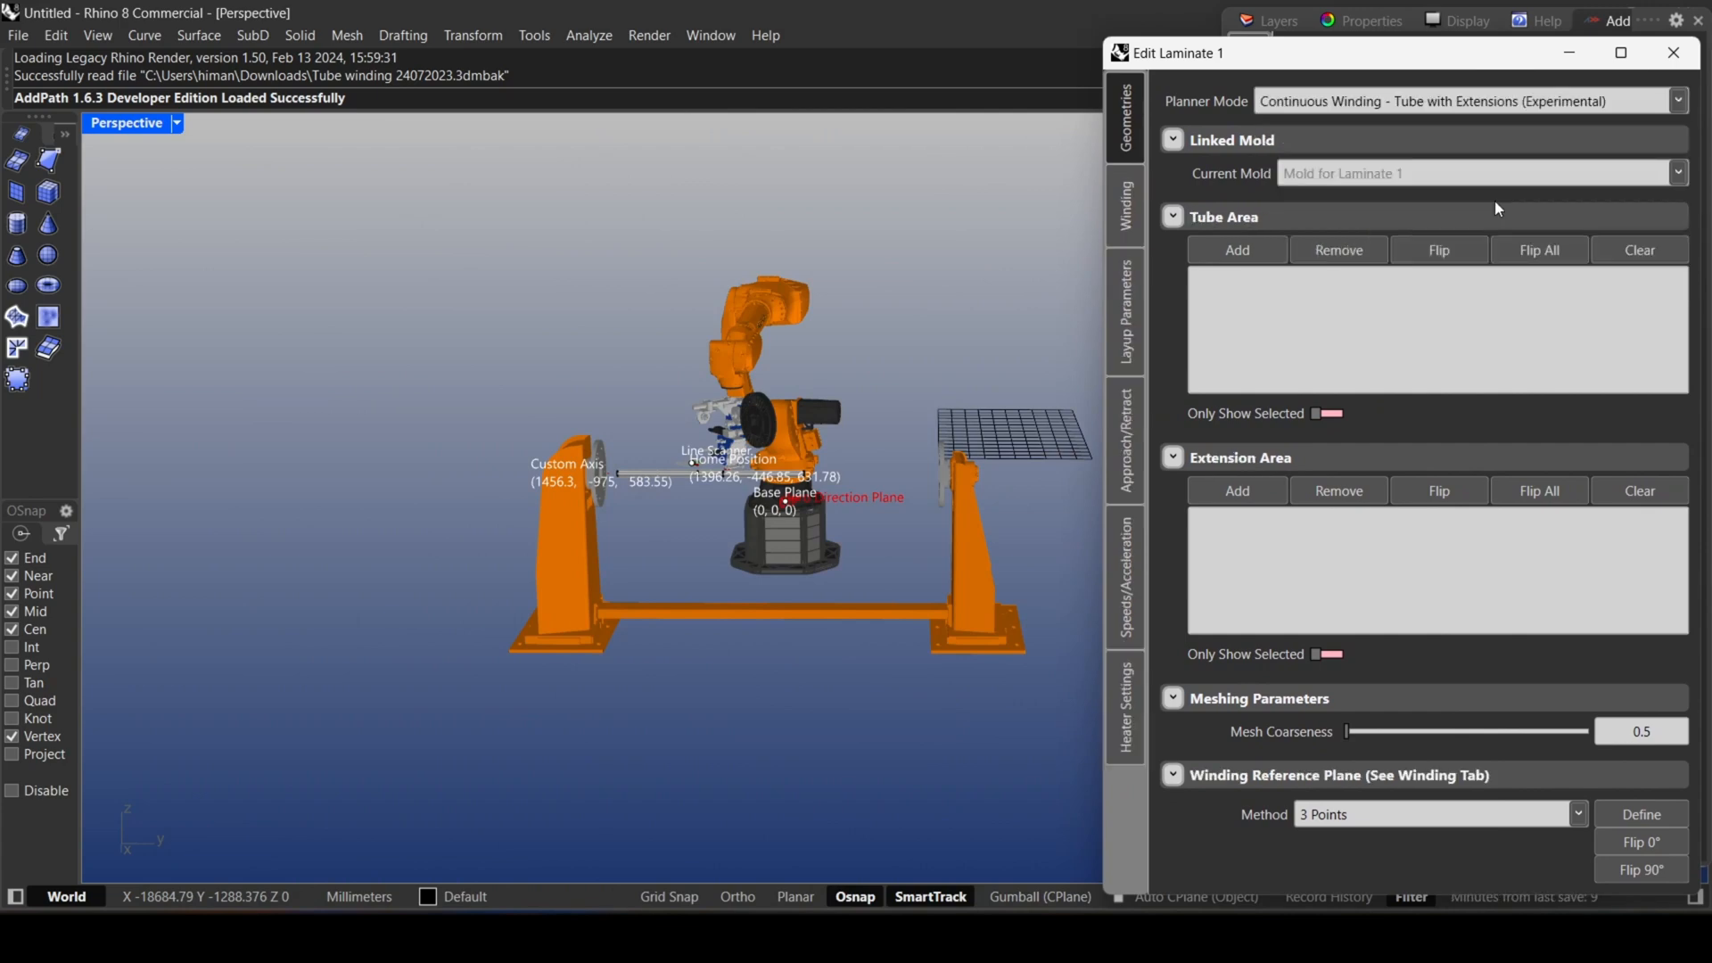
Assign the short middle cylinder surface of the mold as the laminate's tube area.
{"action": "left_click", "coordinate": [1232, 251]}
{"action": "scroll", "coordinate": [725, 511], "scroll_direction": "up", "scroll_amount": 5}
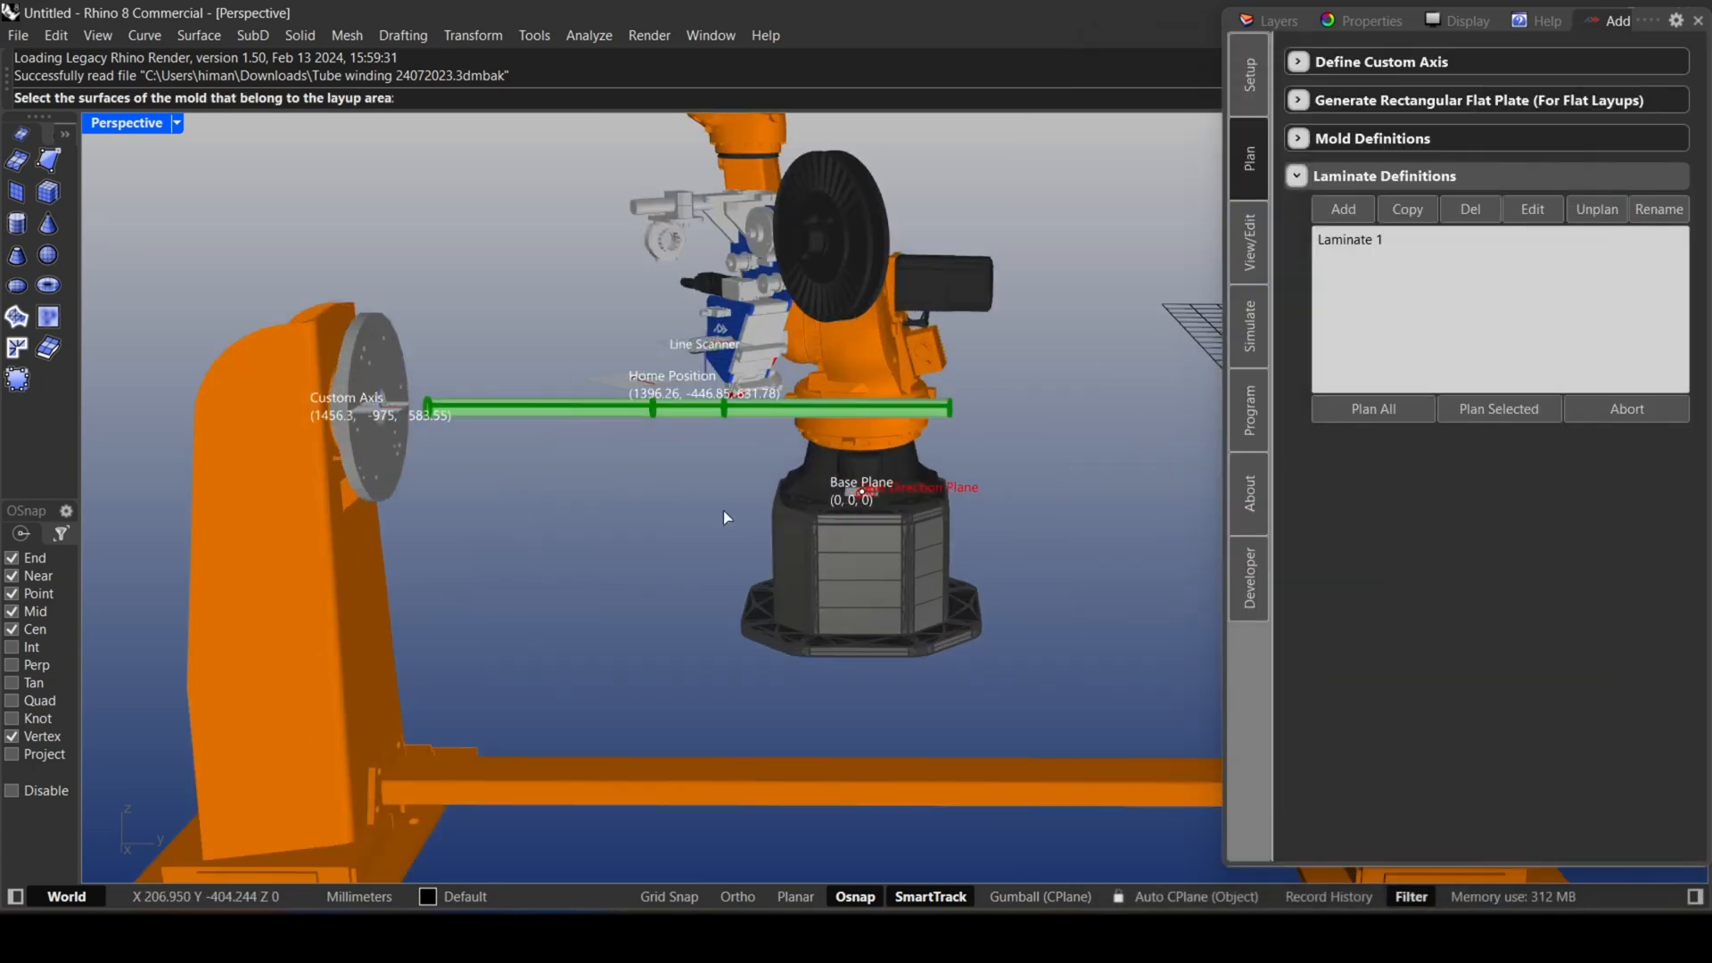
{"action": "left_click", "coordinate": [629, 231]}
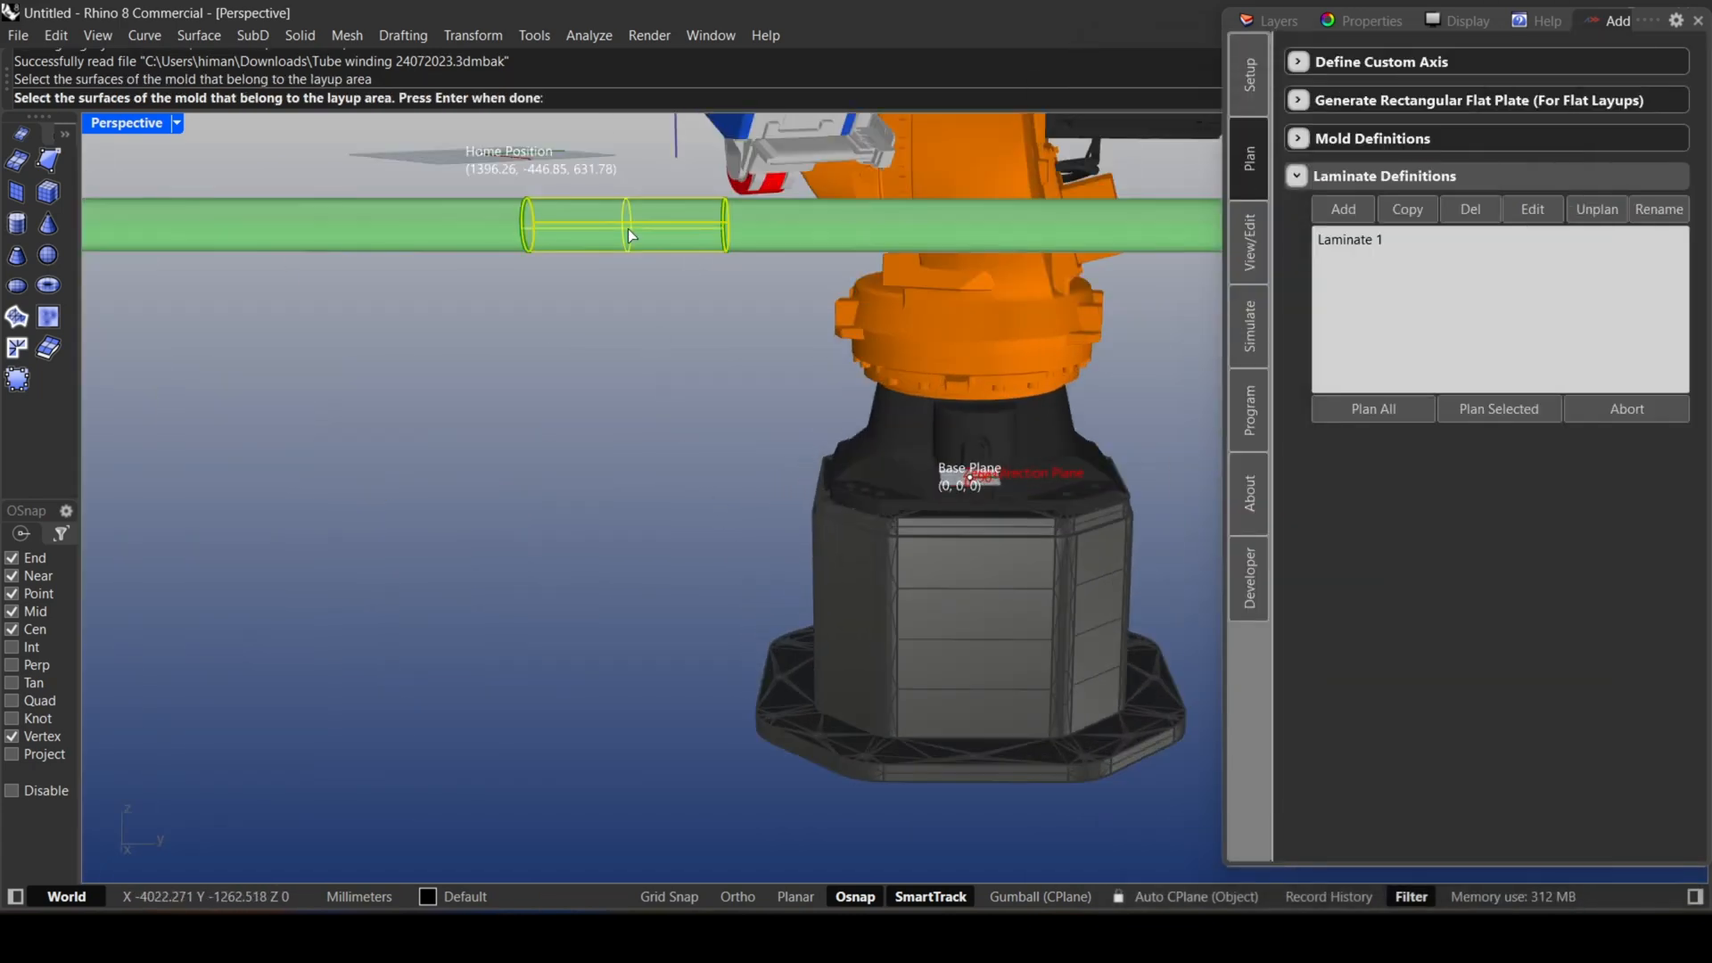
{"action": "key", "text": "Return"}
{"action": "scroll", "coordinate": [649, 287], "scroll_direction": "down", "scroll_amount": 4}
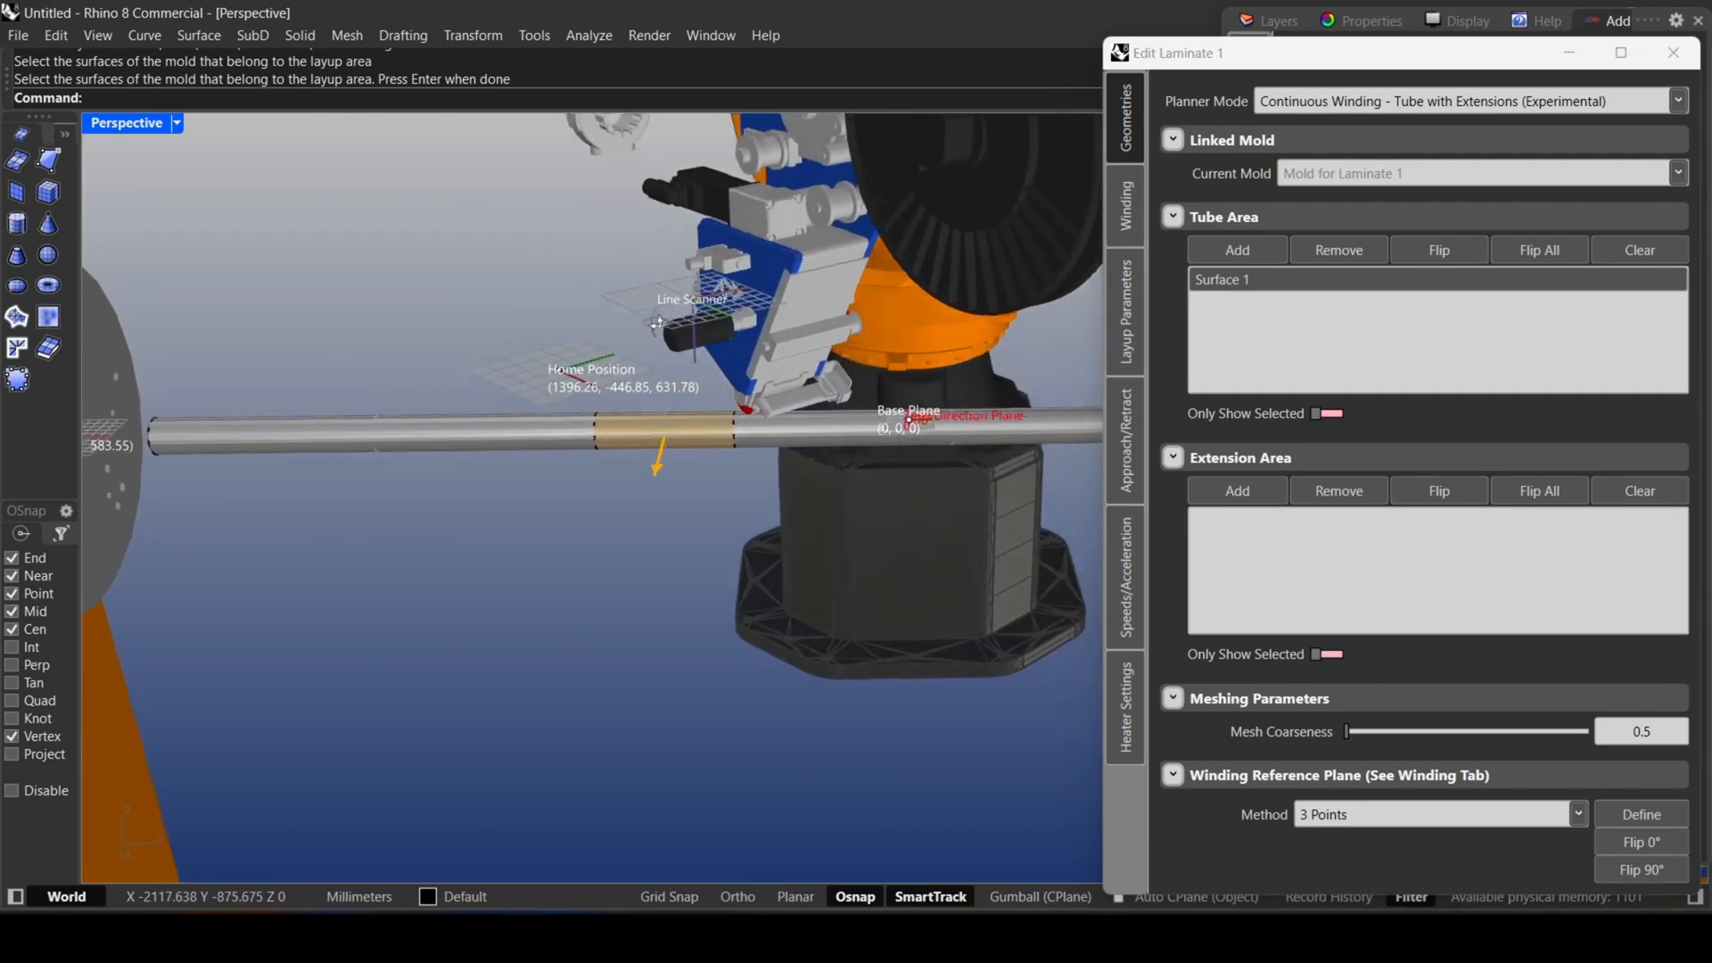
Assign the two long cylinder surfaces on either side of the middle section as the extension area.
{"action": "left_click", "coordinate": [1218, 490]}
{"action": "left_click", "coordinate": [951, 441]}
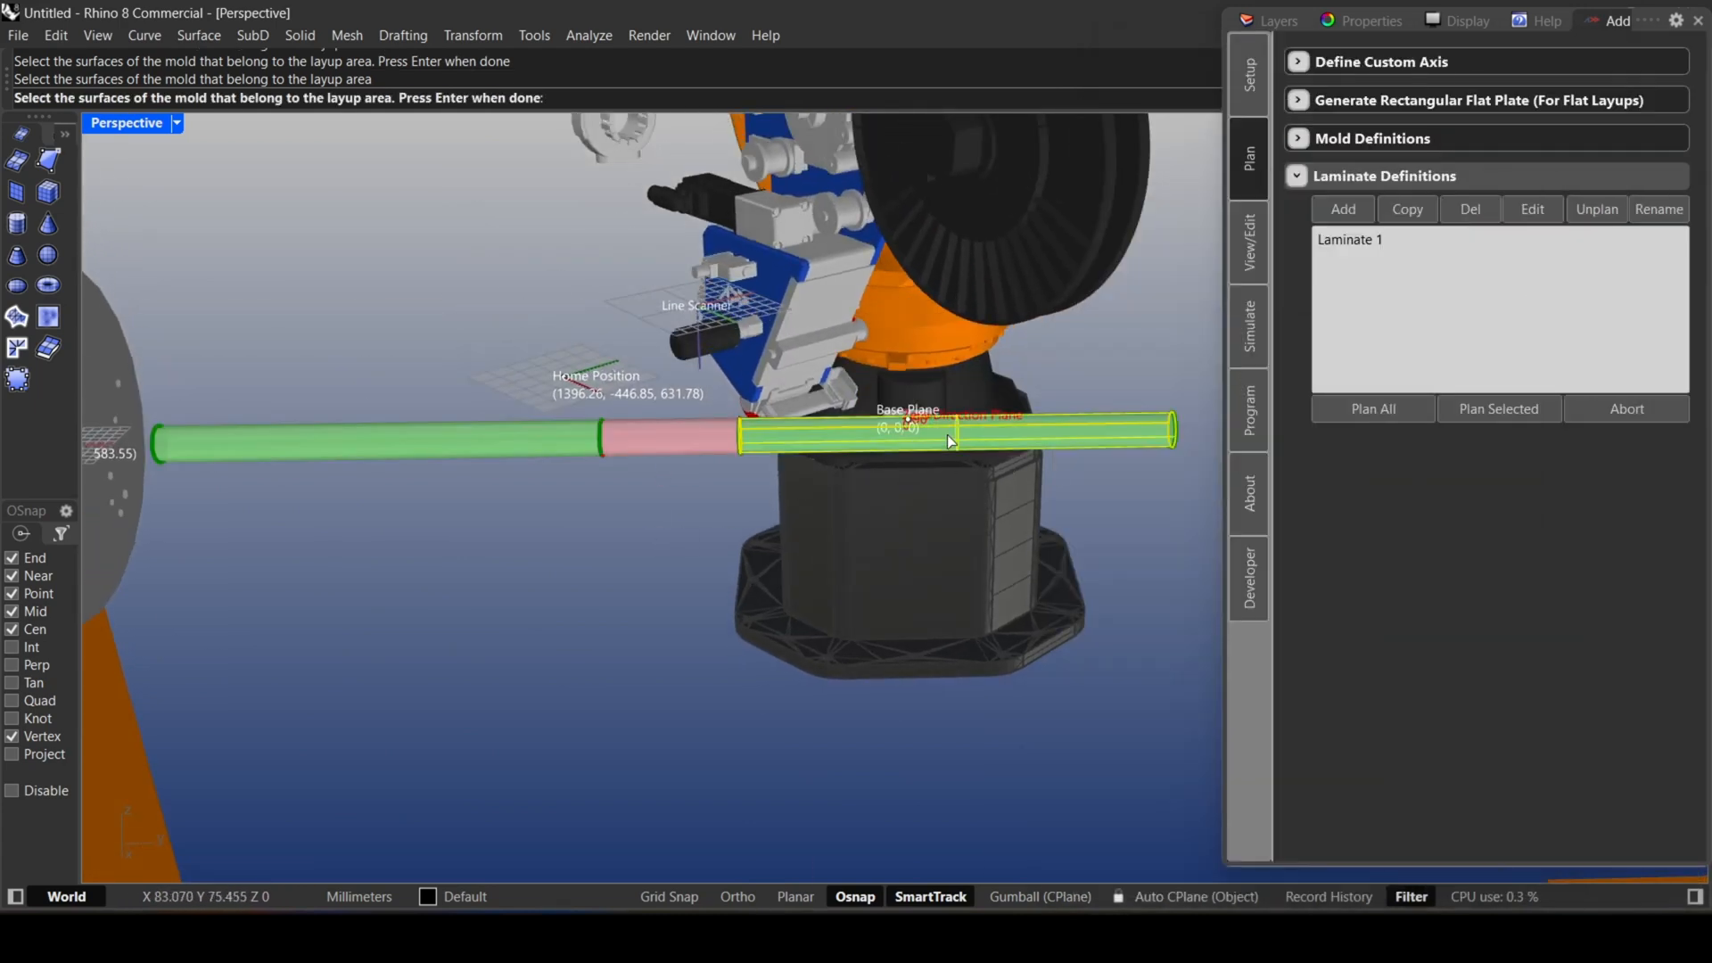
{"action": "left_click", "coordinate": [496, 446]}
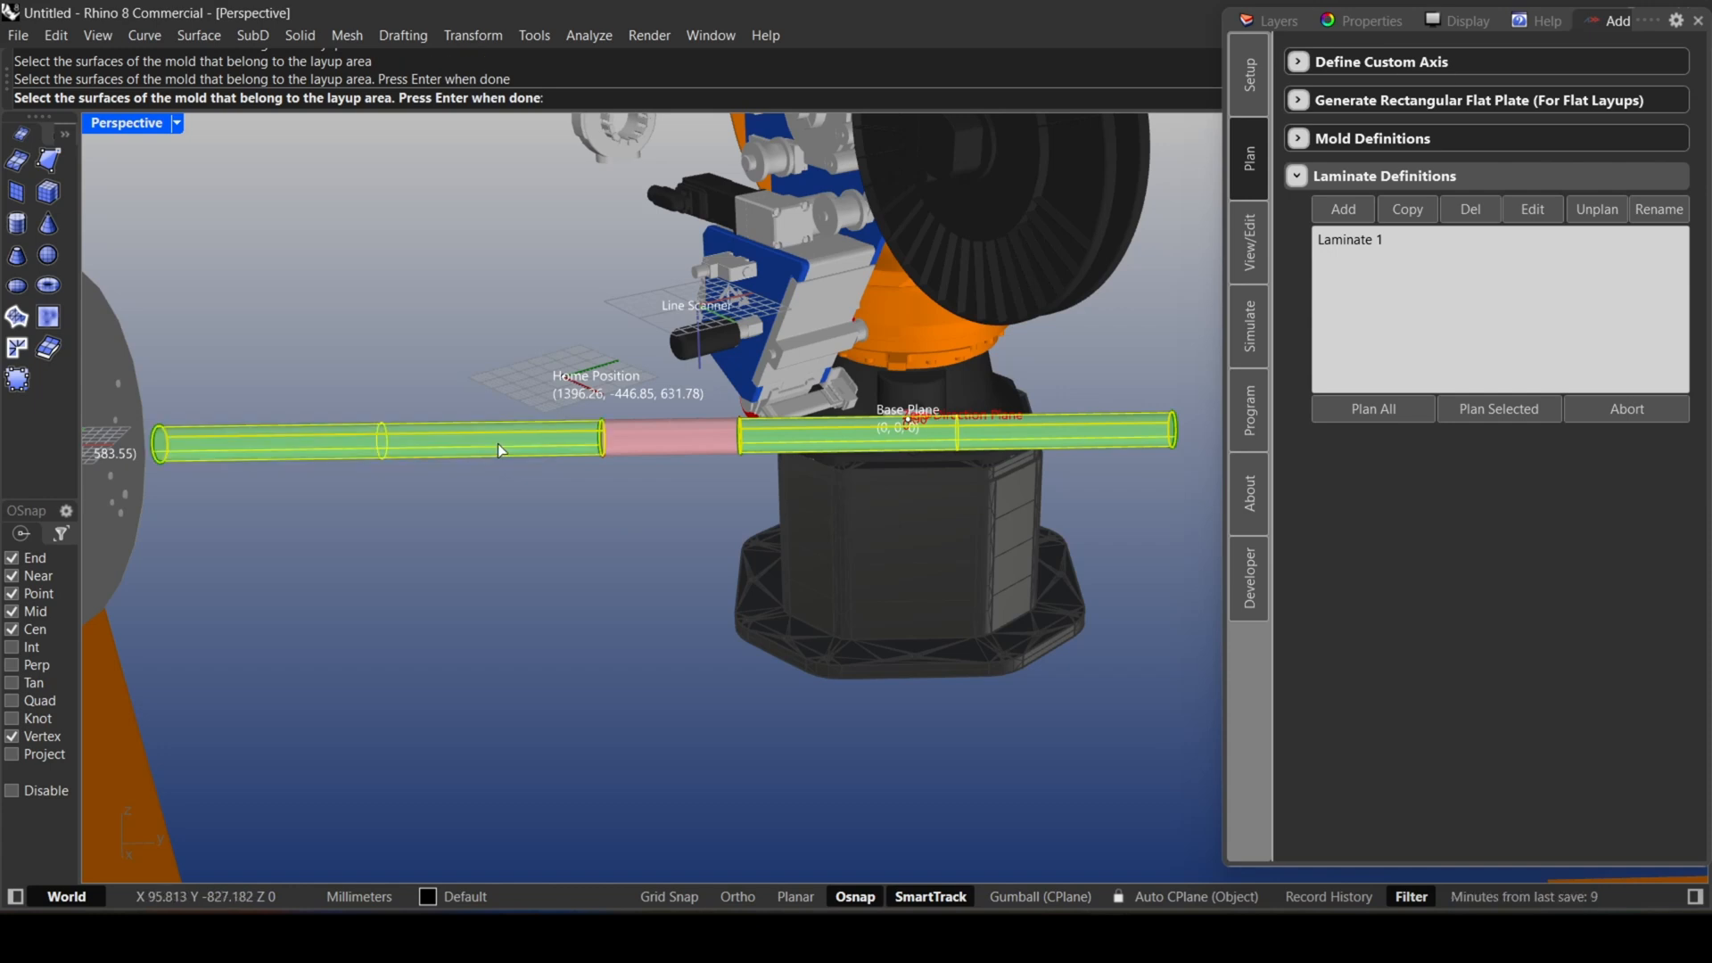
{"action": "key", "text": "Return"}
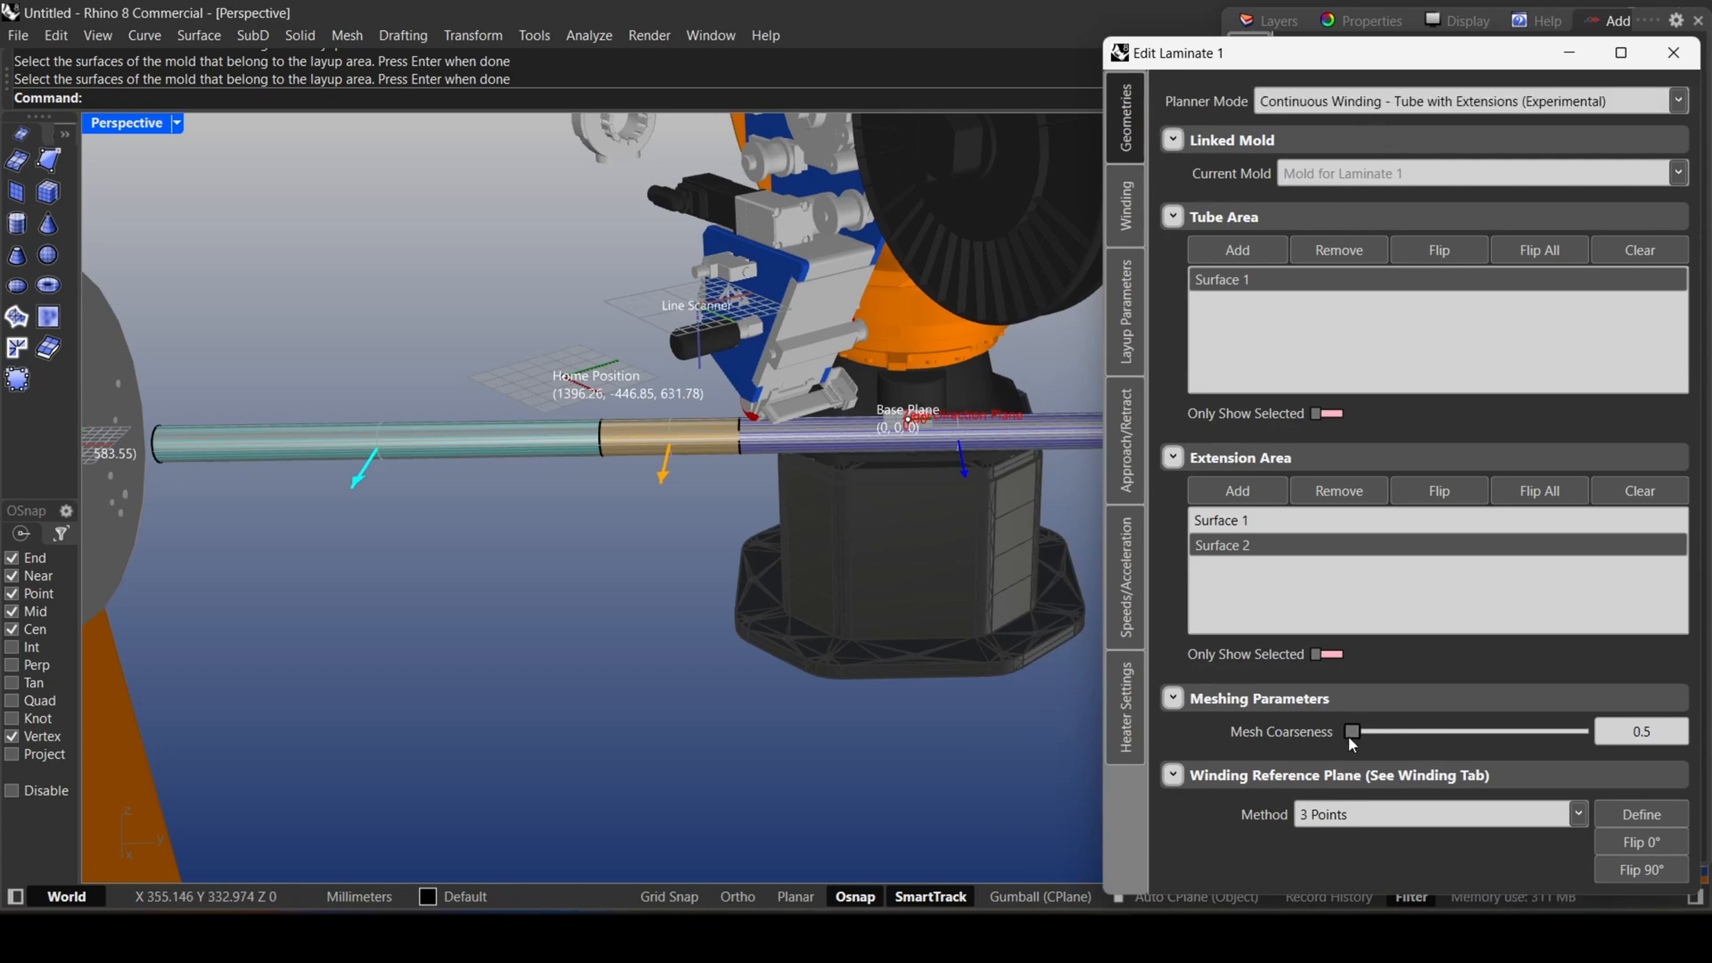
Define the winding reference plane by 3 points: centre of the tube end at the custom axis, centre of the far end, and the first end's rim.
{"action": "left_click", "coordinate": [1637, 814]}
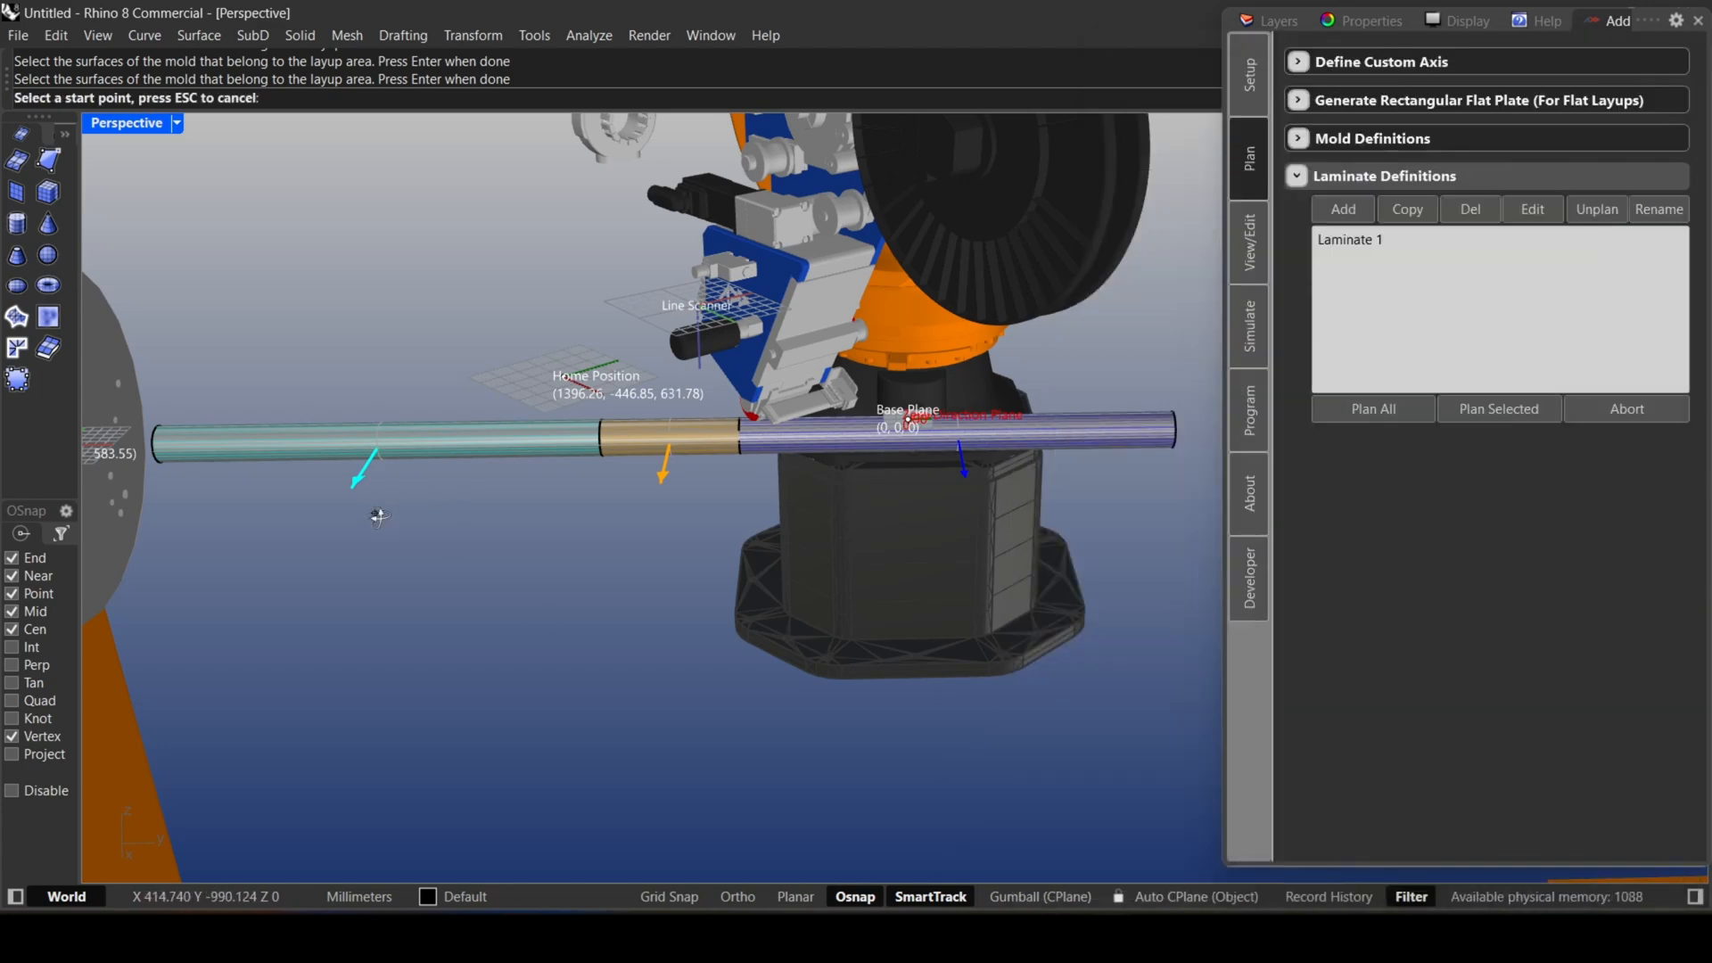
{"action": "right_click_drag", "start_coordinate": [379, 517], "coordinate": [466, 503]}
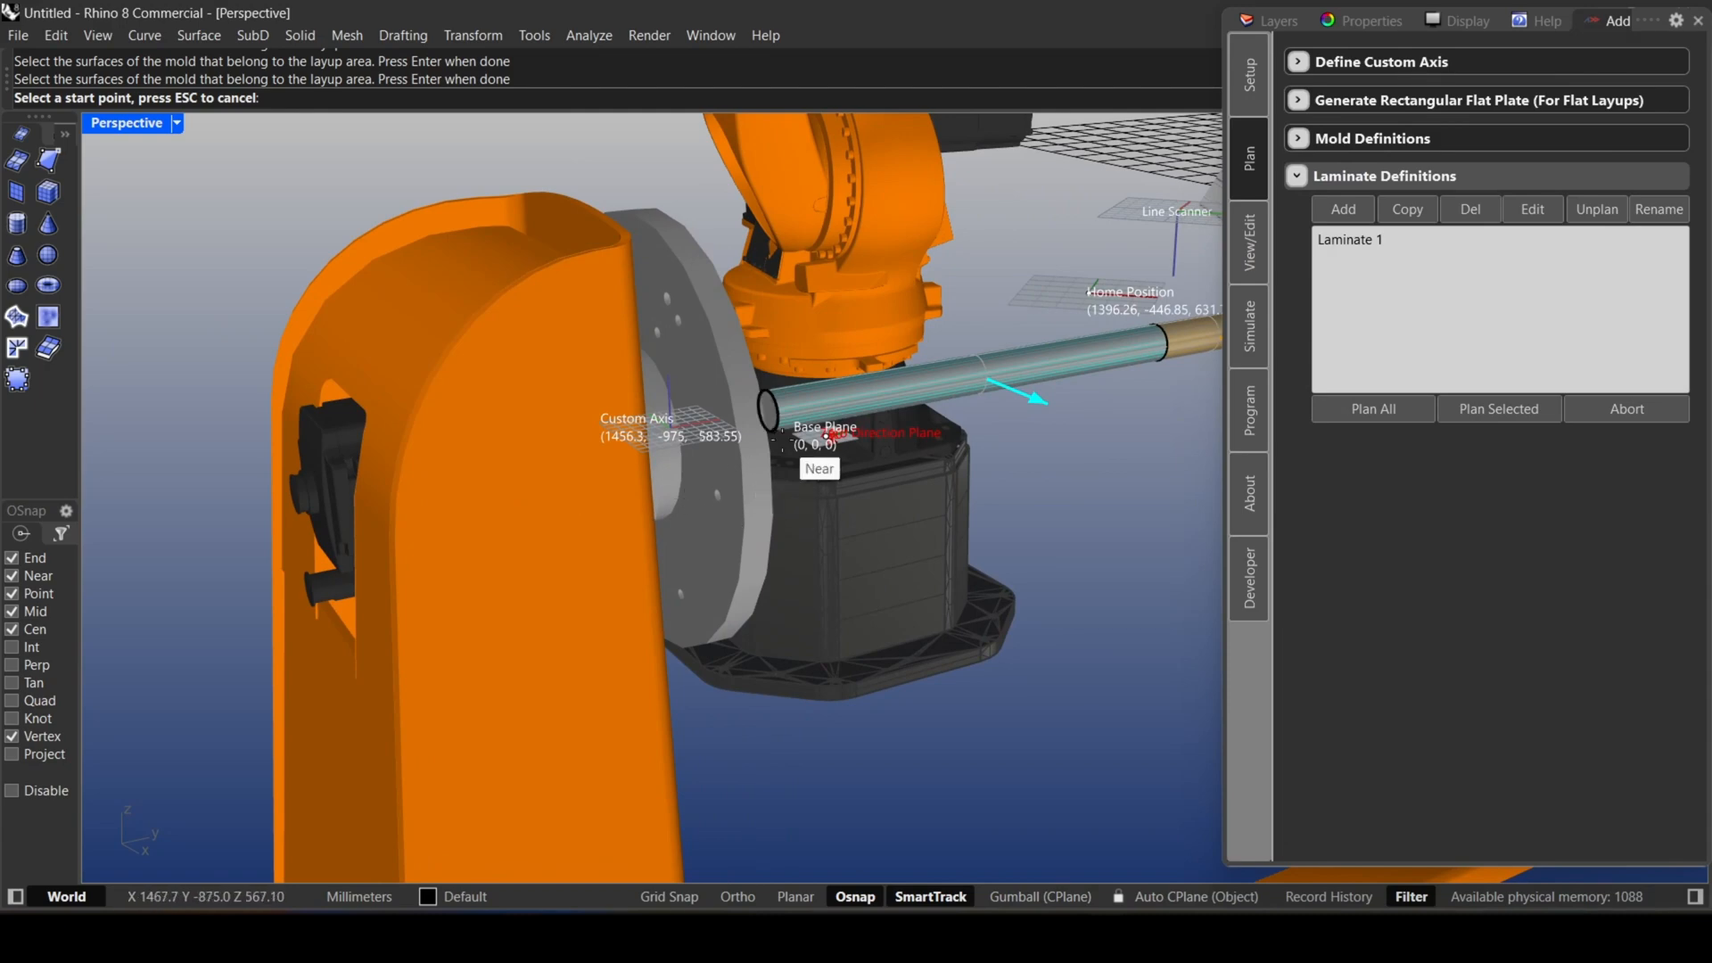
{"action": "scroll", "coordinate": [783, 440], "scroll_direction": "up", "scroll_amount": 5}
{"action": "scroll", "coordinate": [783, 432], "scroll_direction": "down", "scroll_amount": 2}
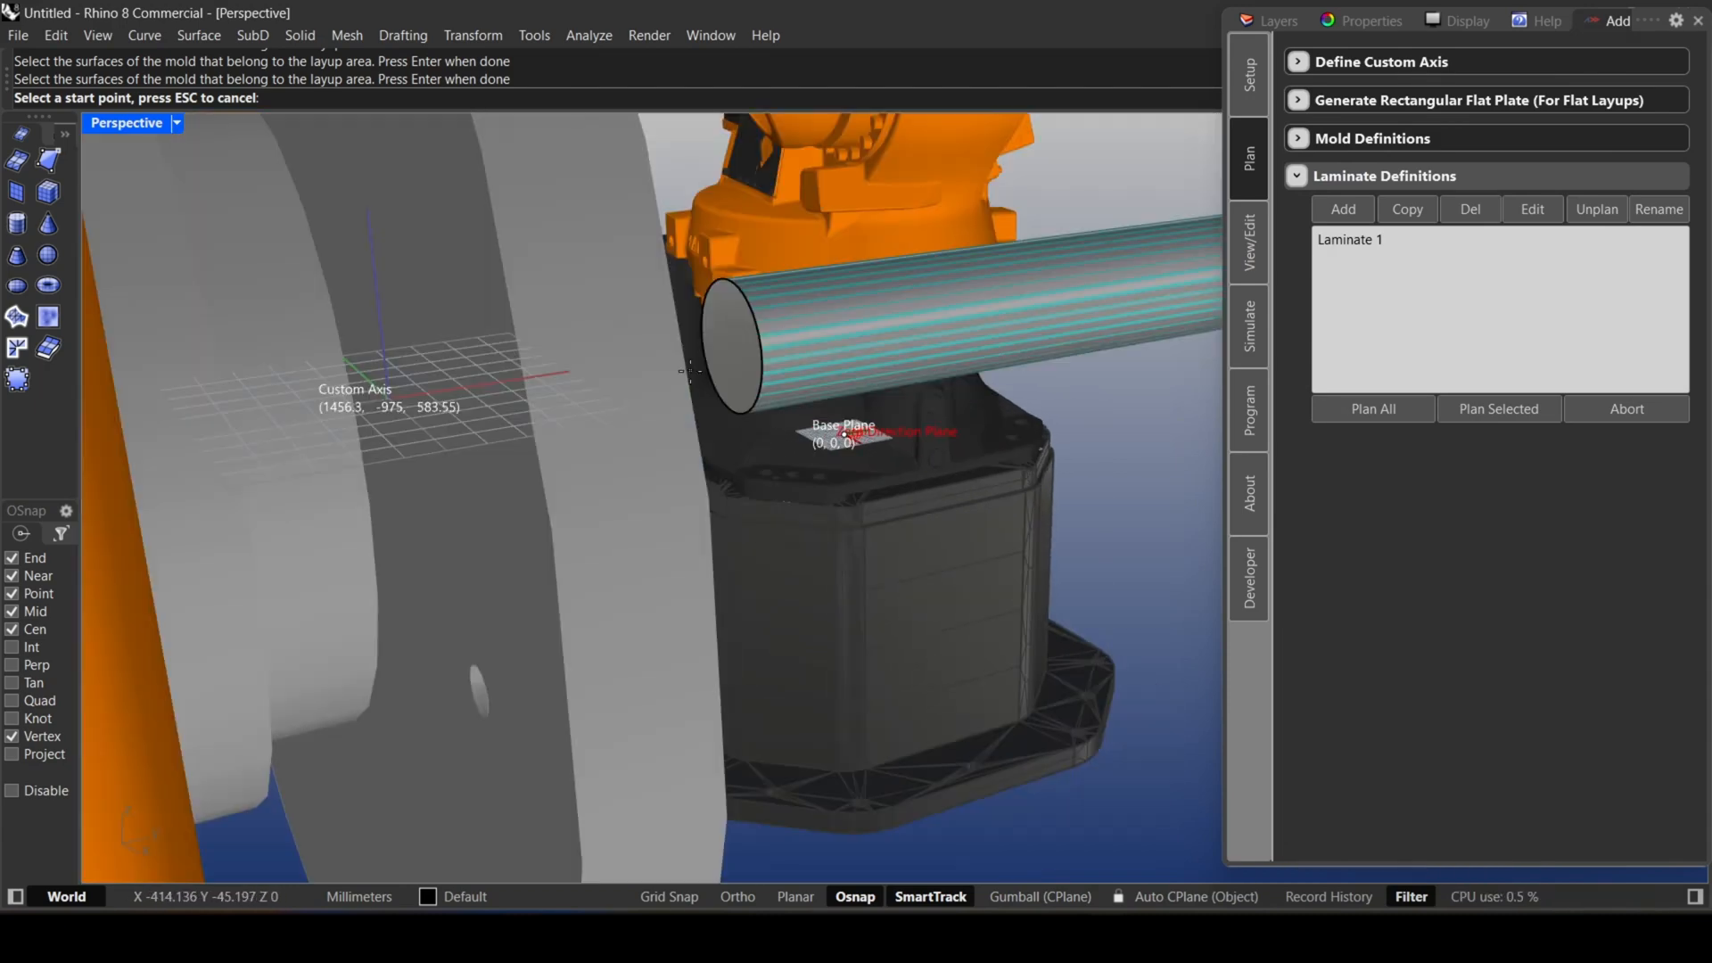
{"action": "left_click", "coordinate": [733, 347]}
{"action": "right_click_drag", "start_coordinate": [1060, 310], "coordinate": [967, 413]}
{"action": "left_click", "coordinate": [446, 243]}
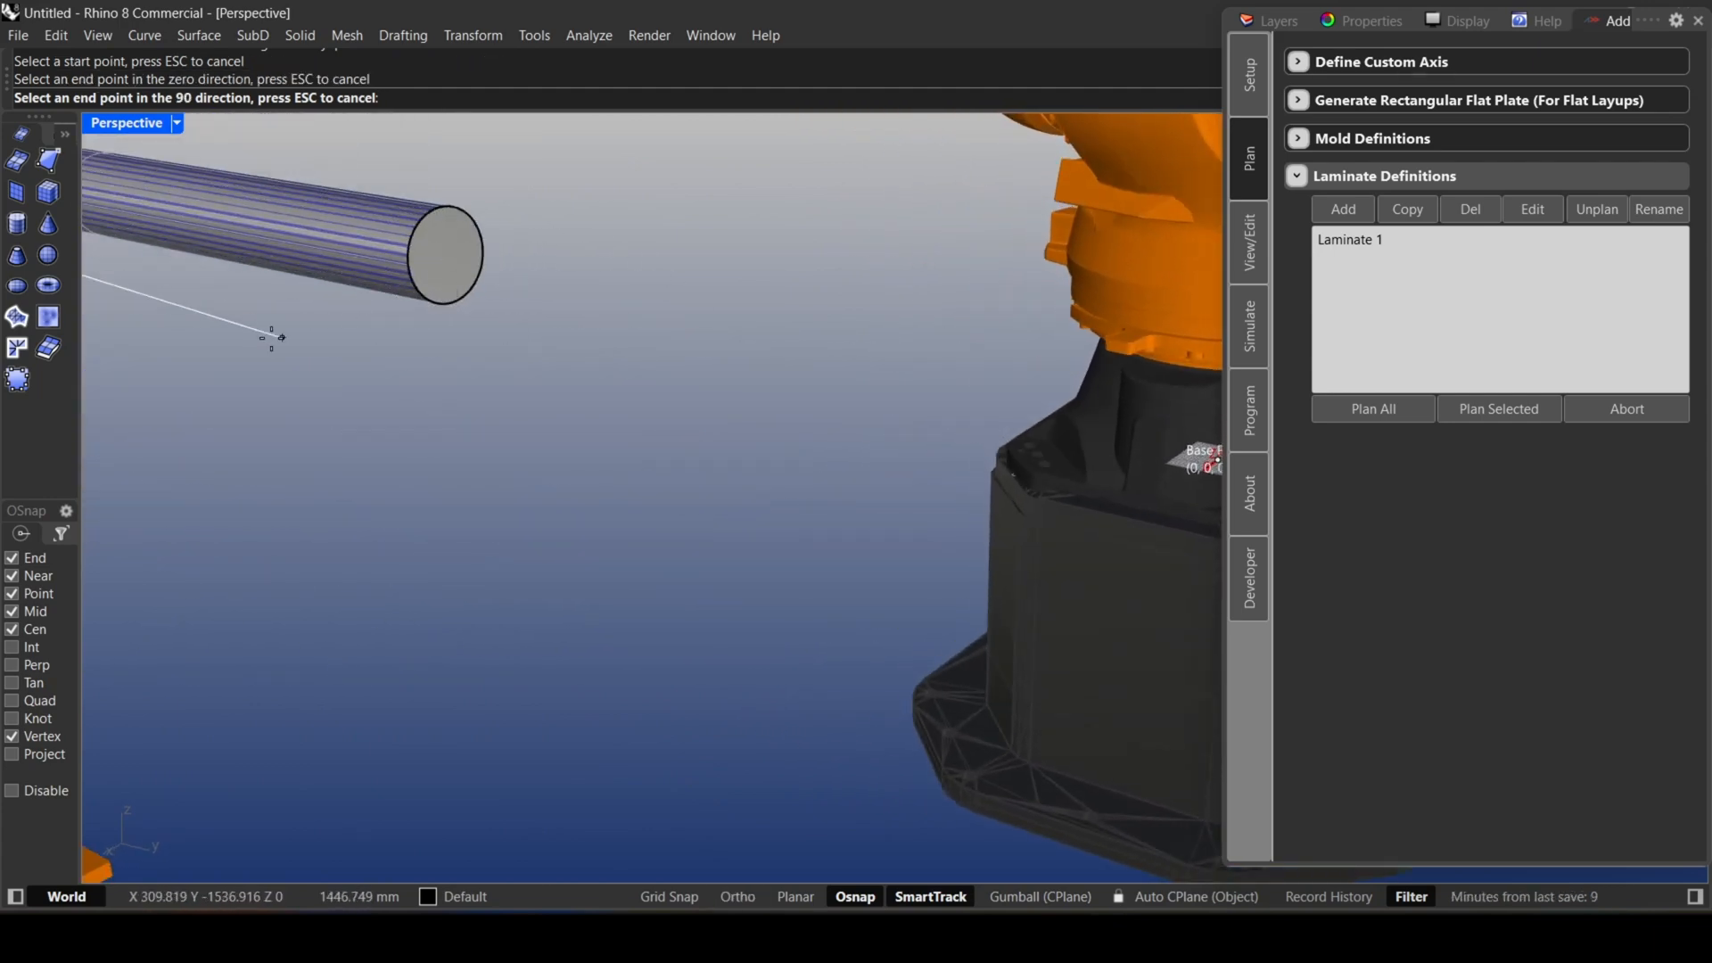
{"action": "right_click_drag", "start_coordinate": [271, 338], "coordinate": [416, 339]}
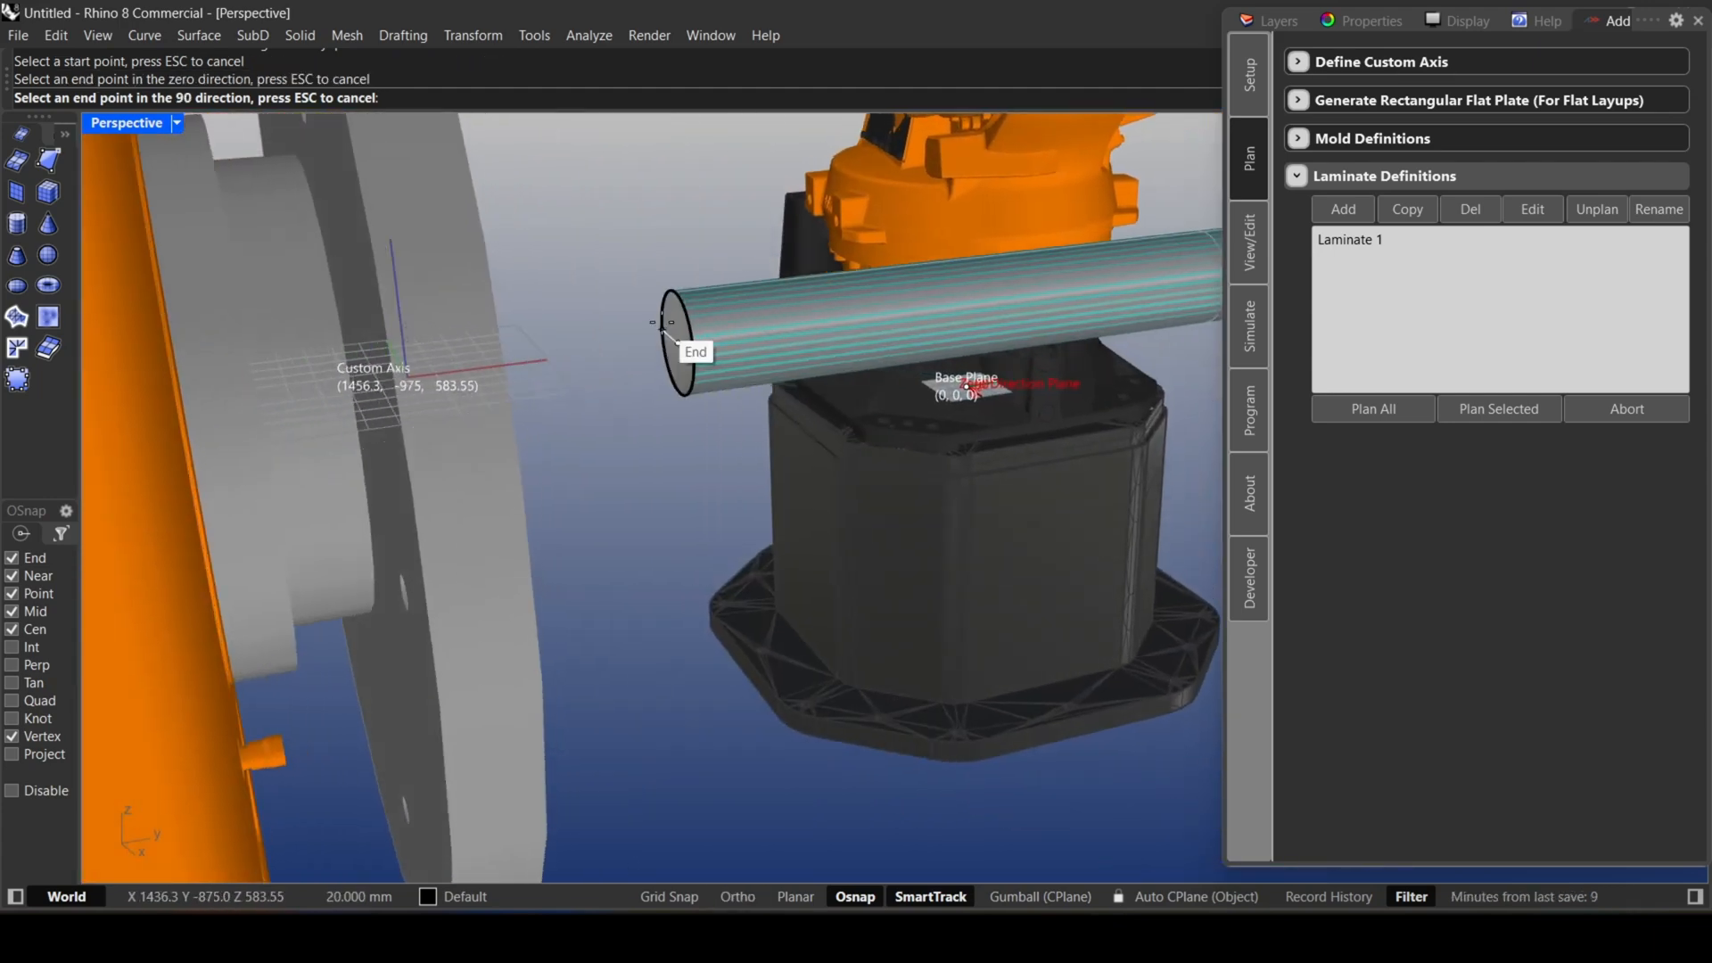
{"action": "left_click", "coordinate": [698, 354]}
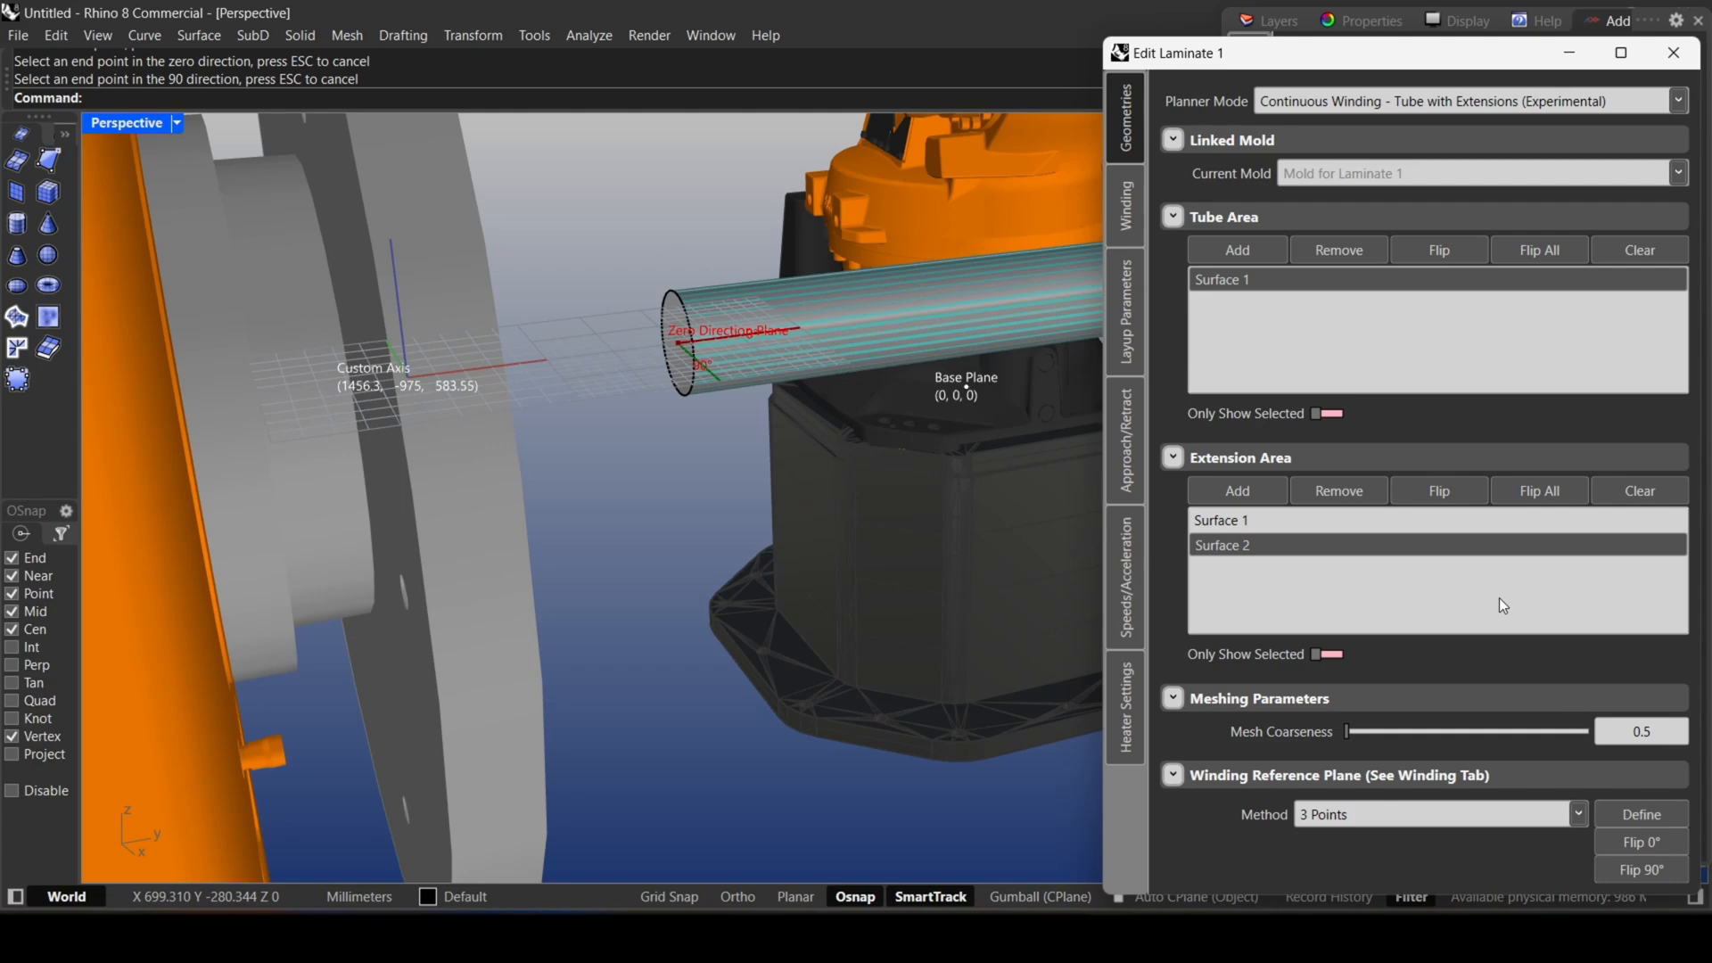
Fill in the winding setup's left extension length by measuring from the tube end's centre to the centre of the middle section's near boundary.
{"action": "left_click", "coordinate": [1140, 220]}
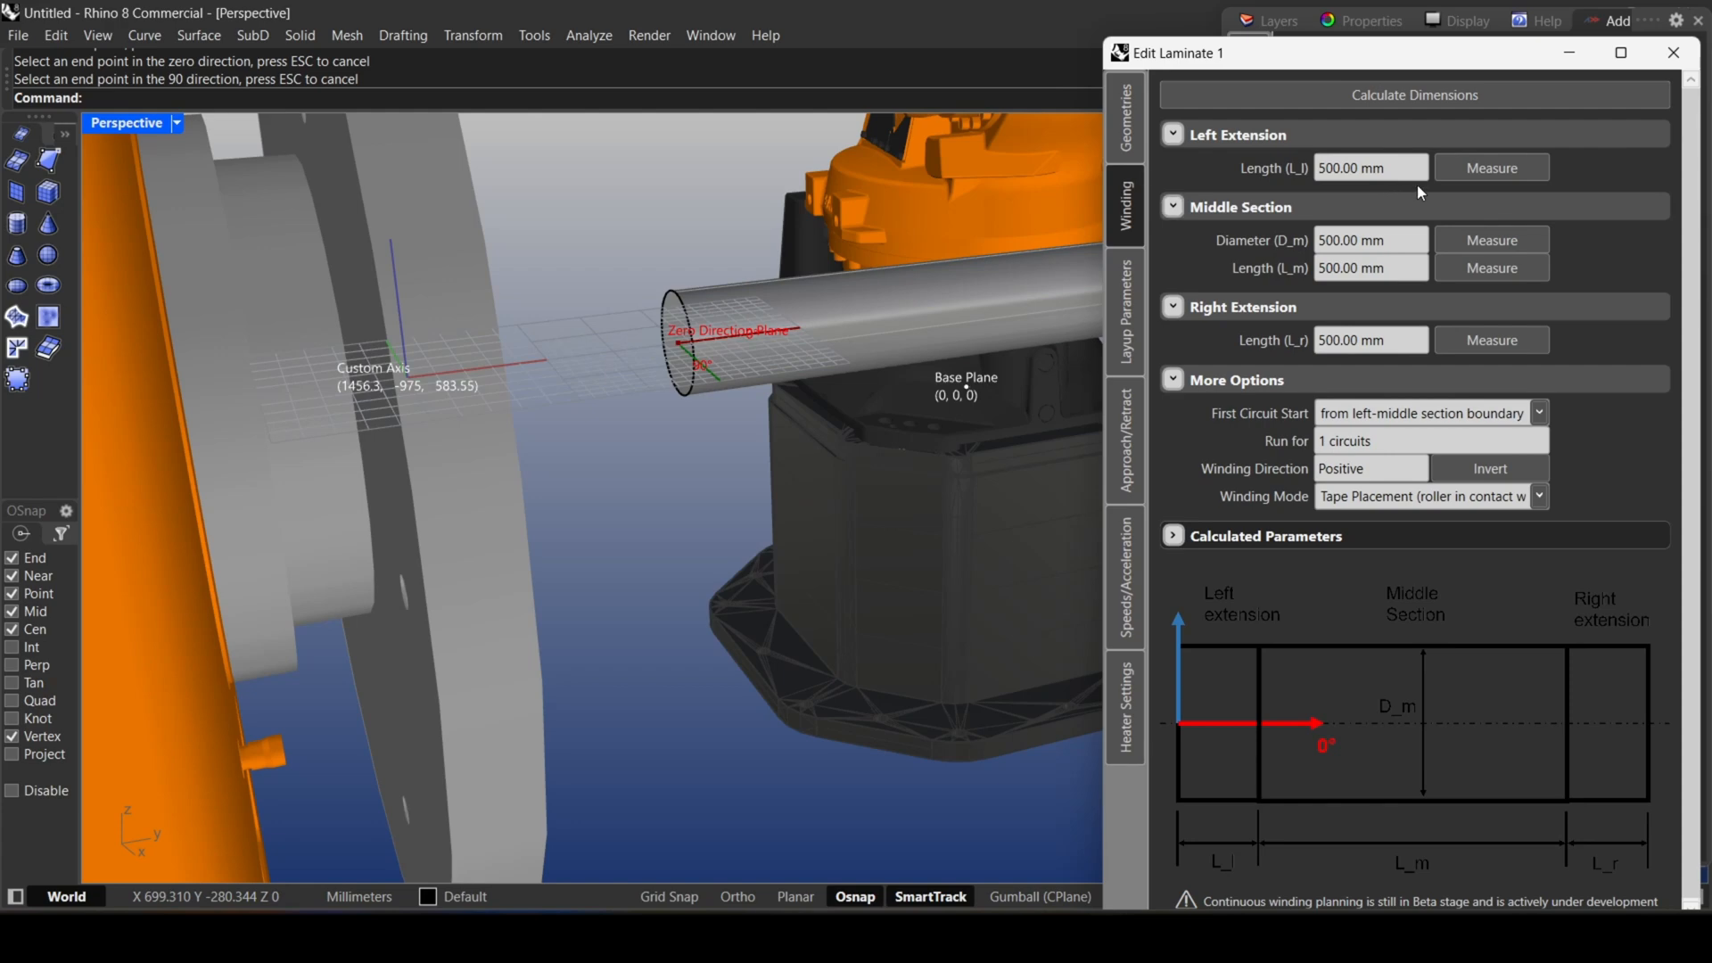
{"action": "left_click", "coordinate": [1480, 169]}
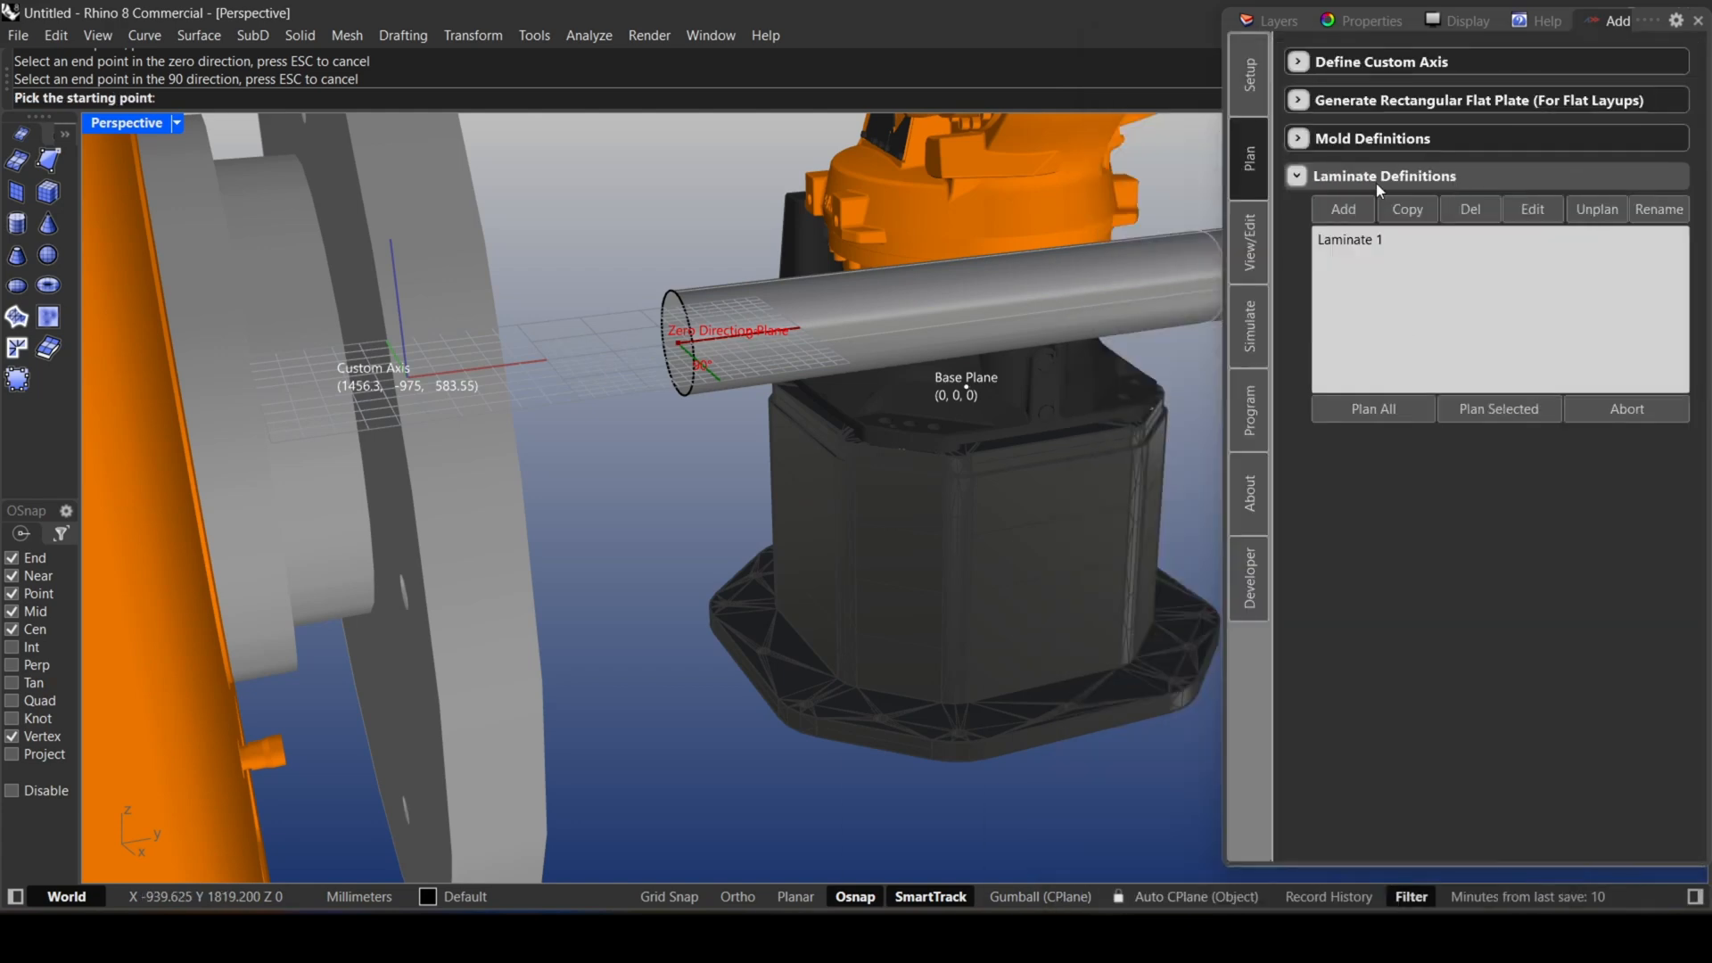
{"action": "left_click", "coordinate": [678, 341]}
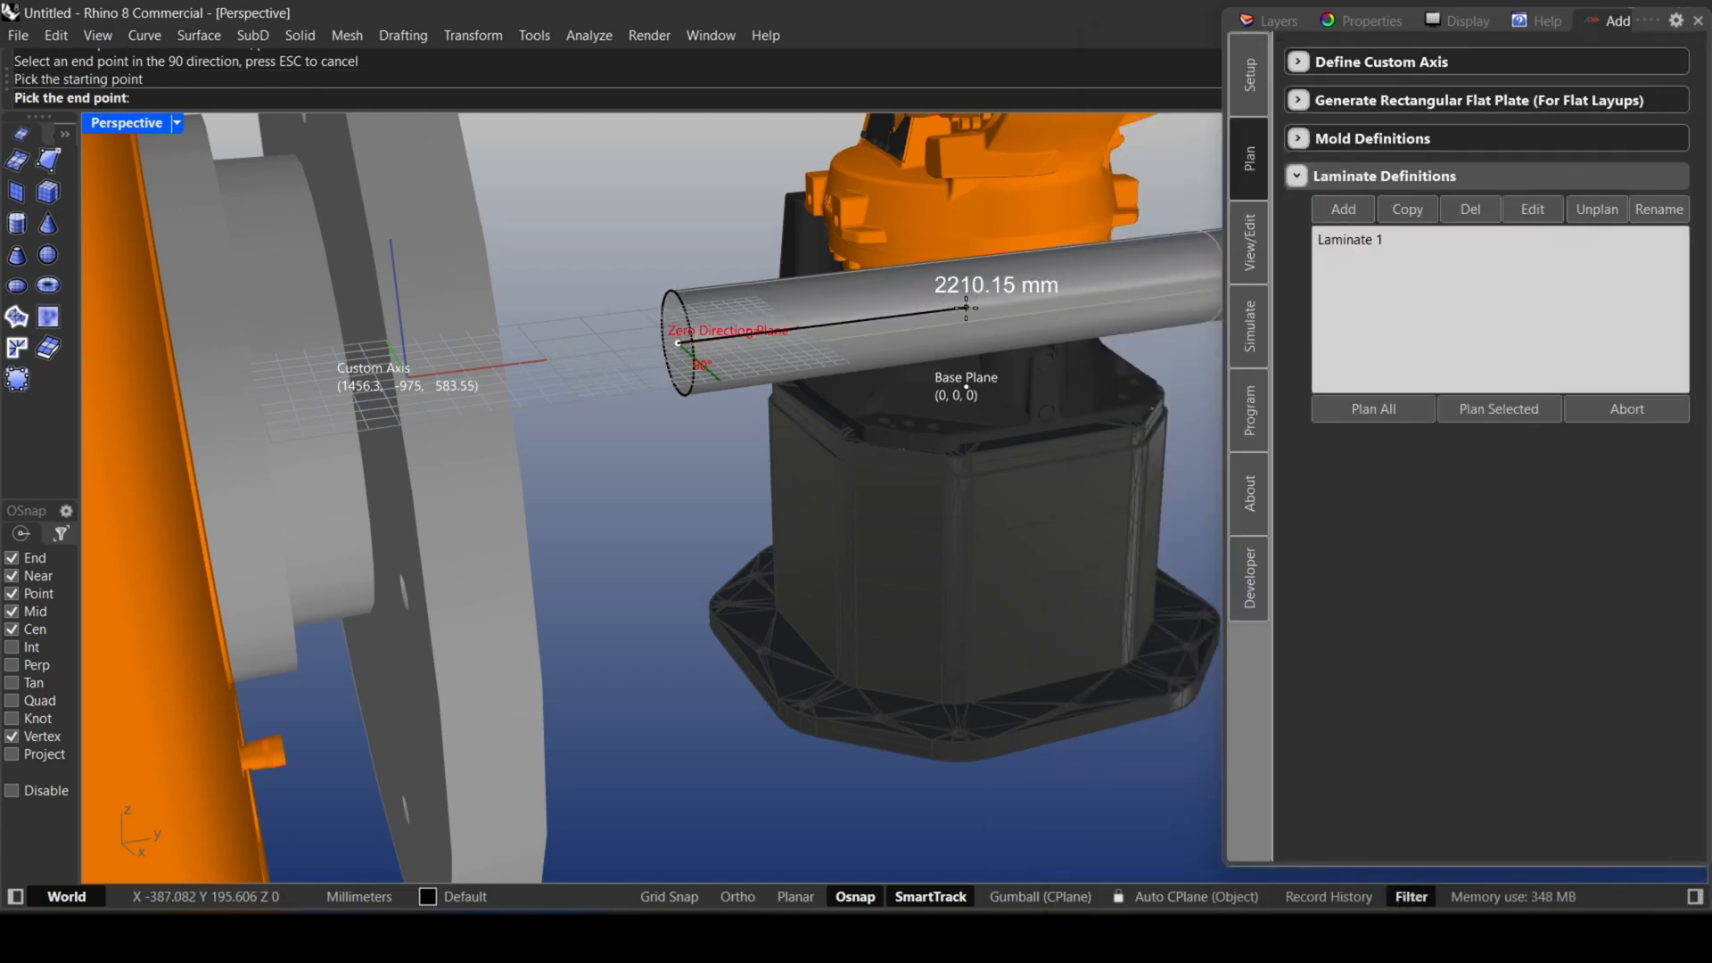
{"action": "right_click_drag", "start_coordinate": [966, 307], "coordinate": [940, 314]}
{"action": "scroll", "coordinate": [940, 316], "scroll_direction": "down", "scroll_amount": 2}
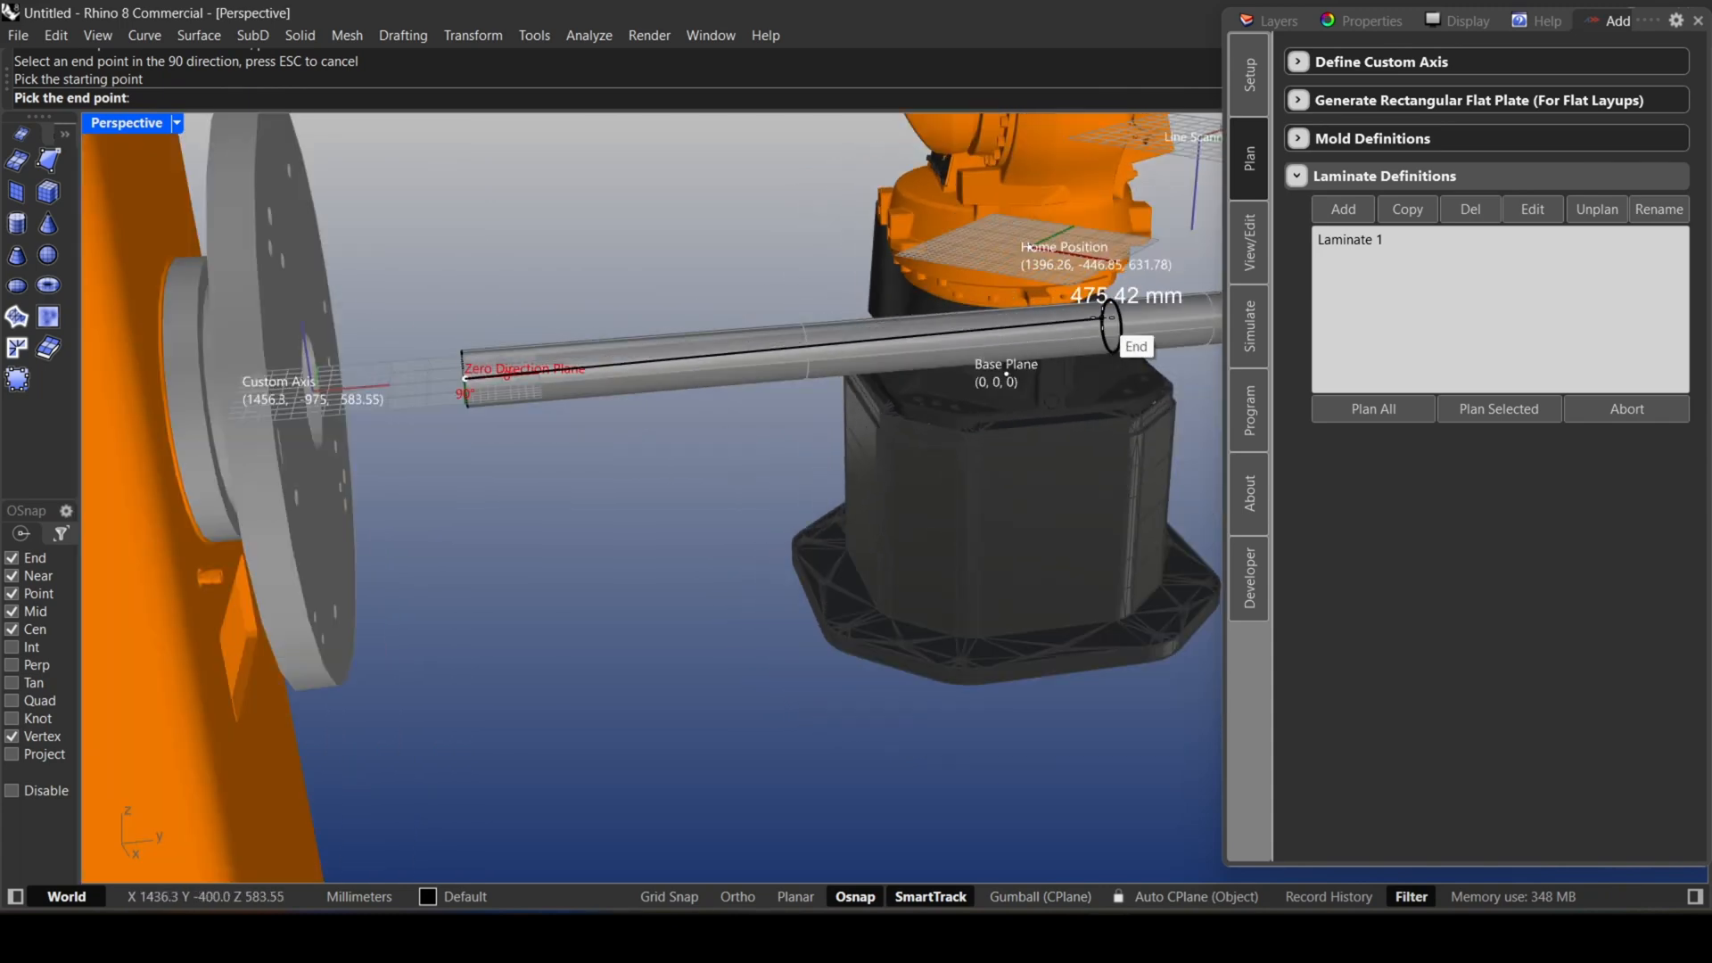
{"action": "scroll", "coordinate": [1108, 317], "scroll_direction": "up", "scroll_amount": 3}
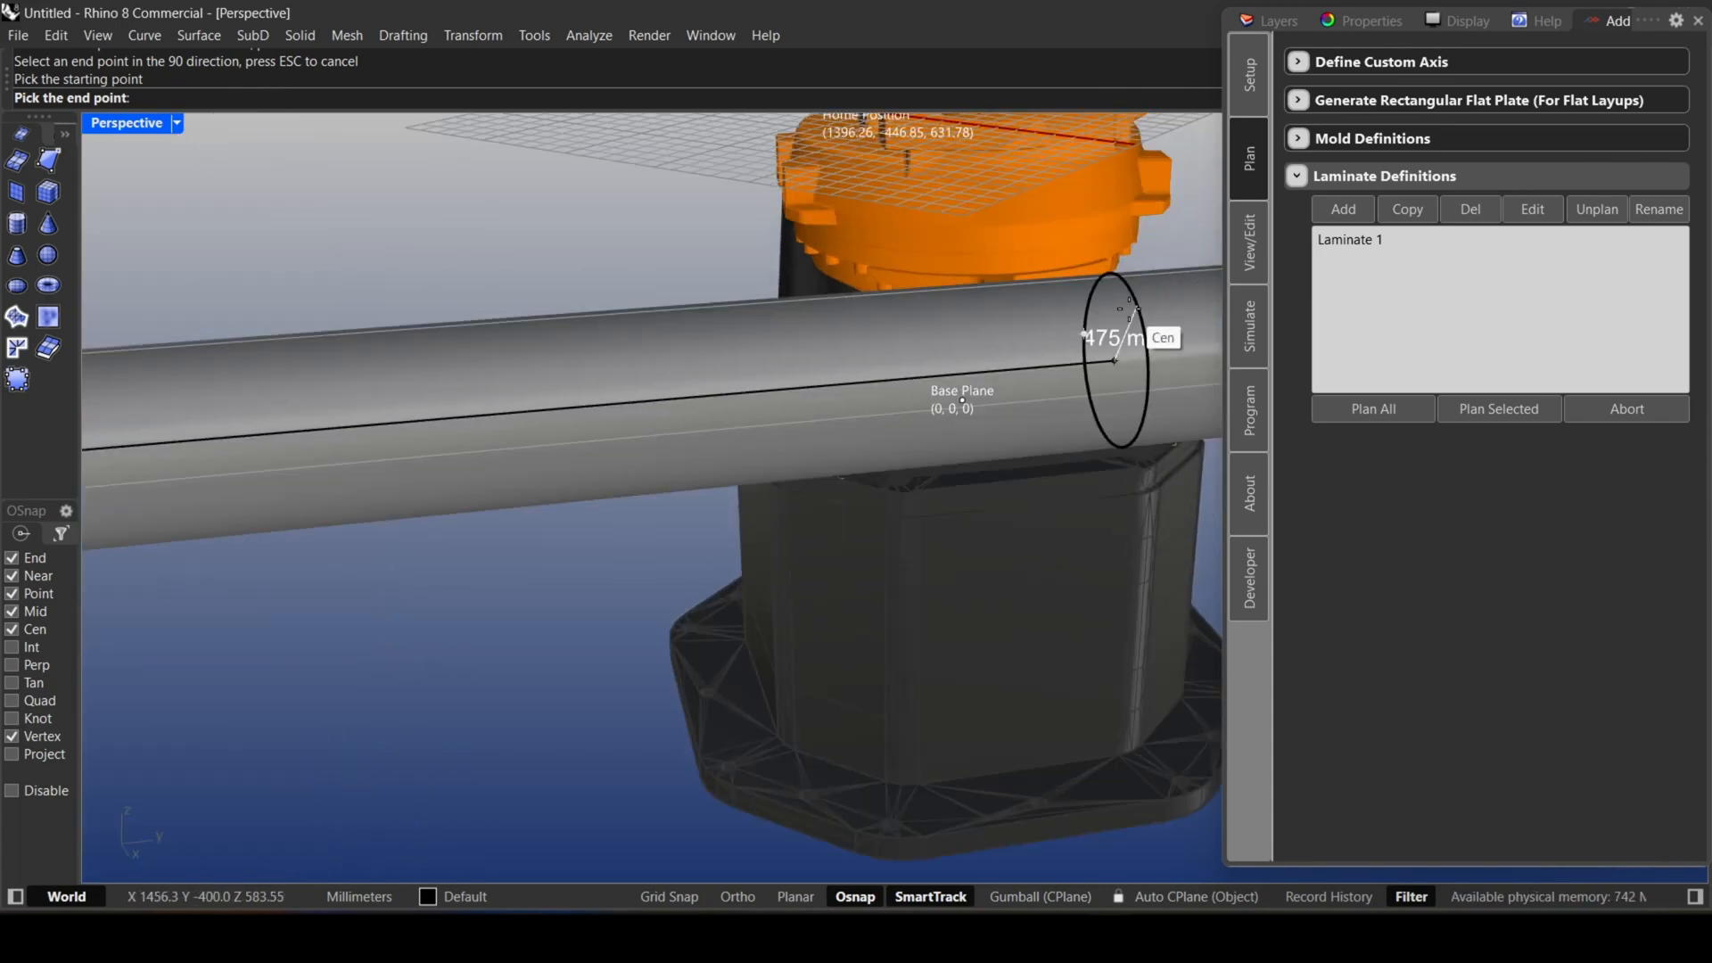
{"action": "left_click", "coordinate": [1144, 328]}
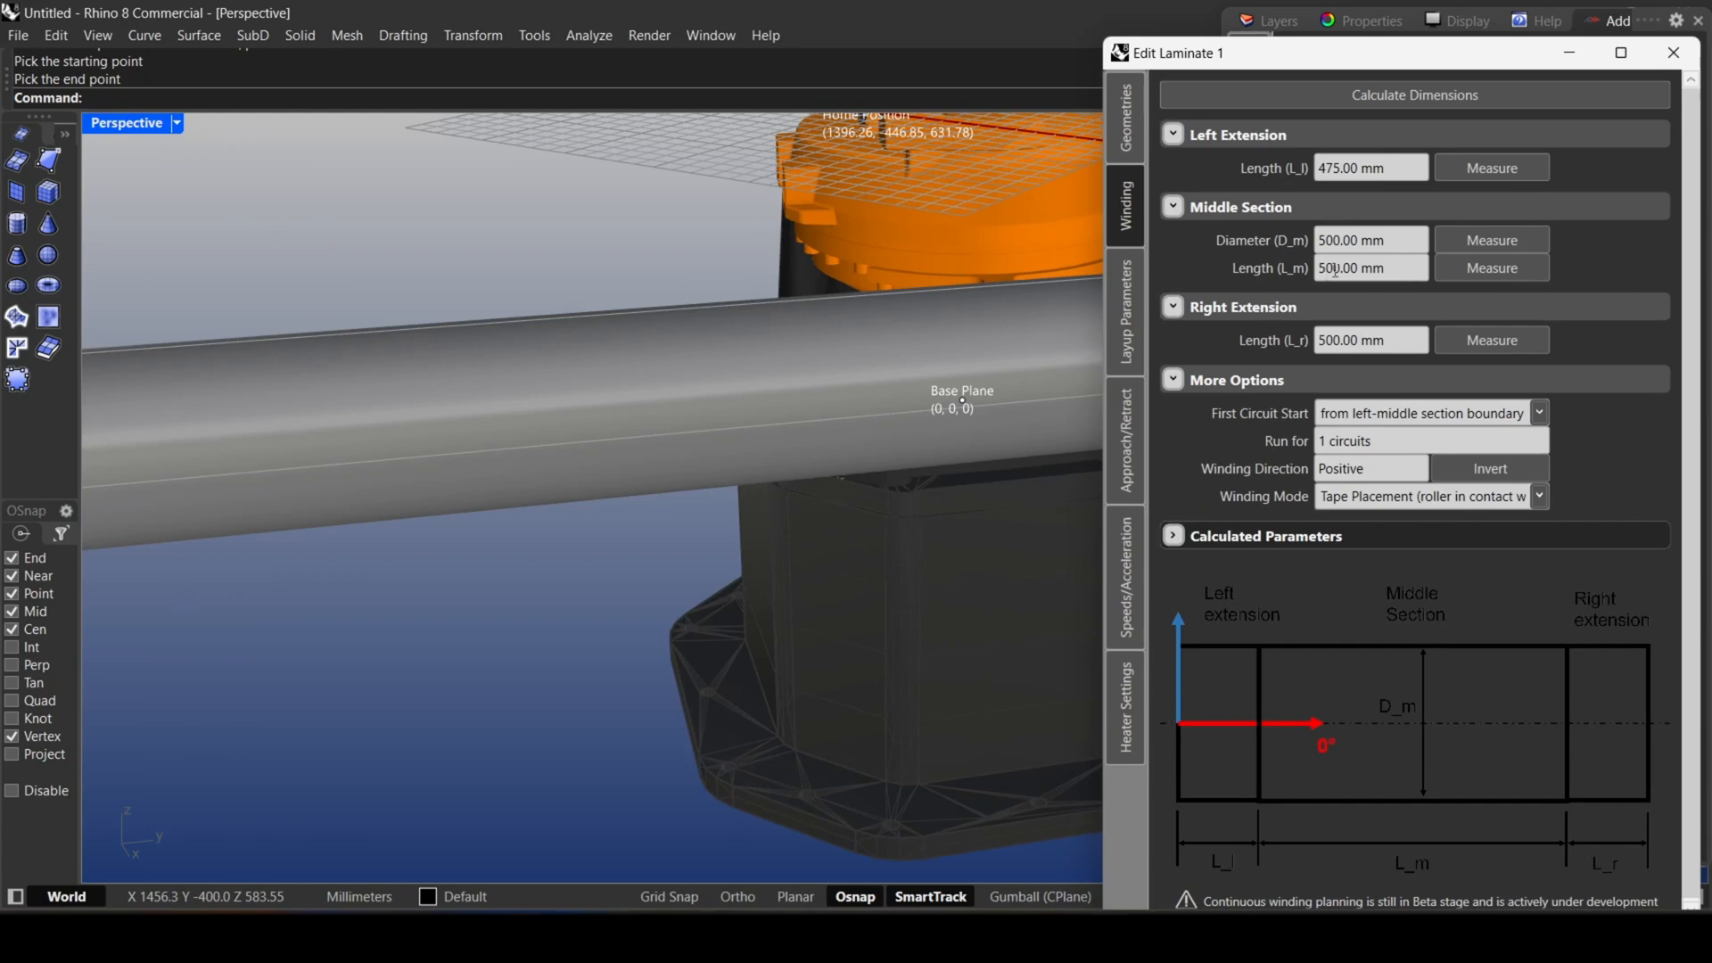
Fill in the middle section's diameter and length by measuring its boundary circle and the distance between its two boundary centres.
{"action": "left_click", "coordinate": [1492, 240]}
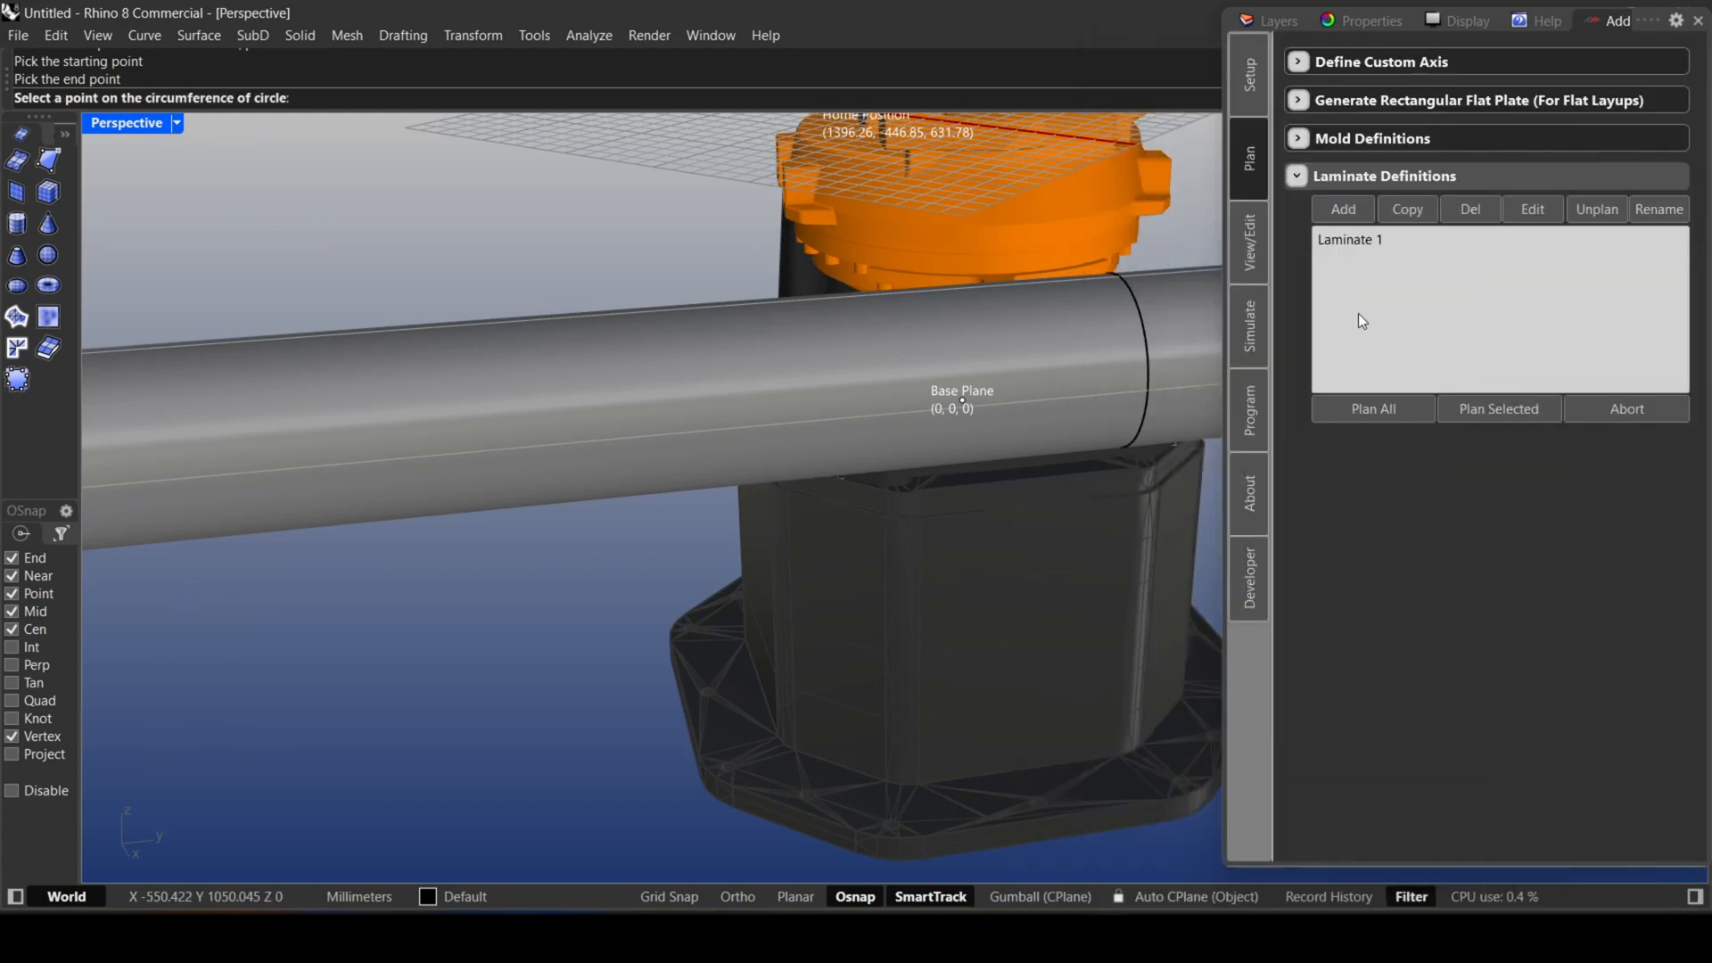
{"action": "left_click", "coordinate": [1146, 300]}
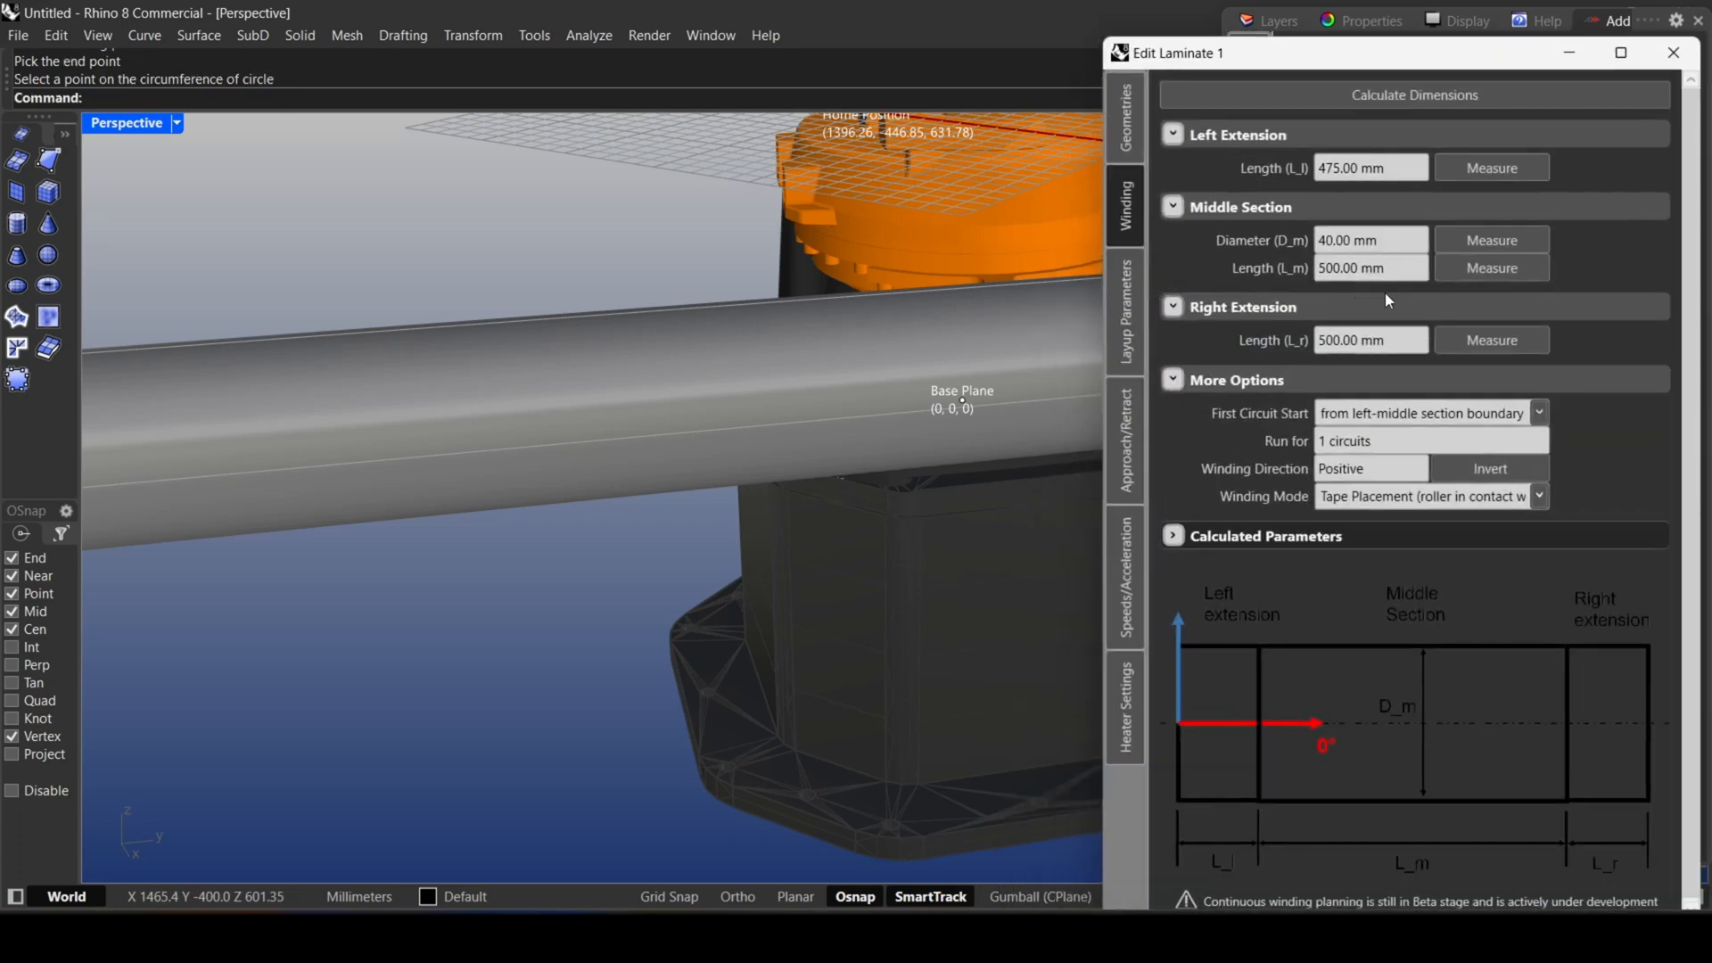
{"action": "left_click", "coordinate": [1447, 268]}
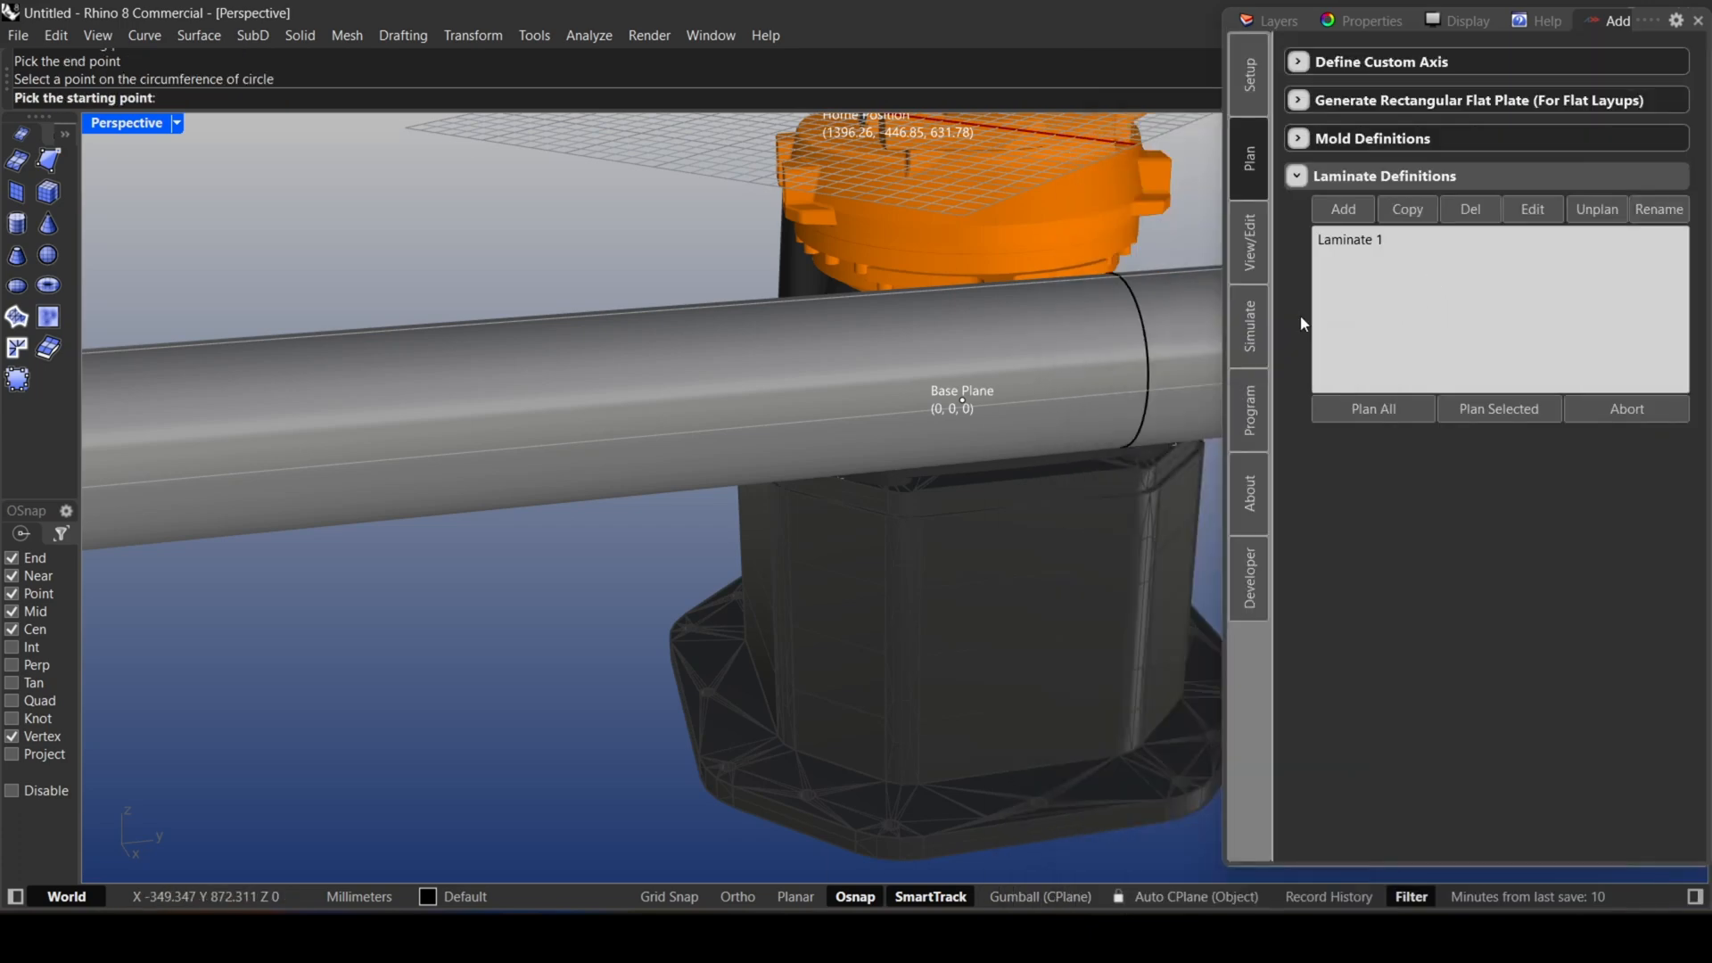
{"action": "left_click", "coordinate": [1133, 307]}
{"action": "right_click_drag", "start_coordinate": [1163, 322], "coordinate": [1134, 327]}
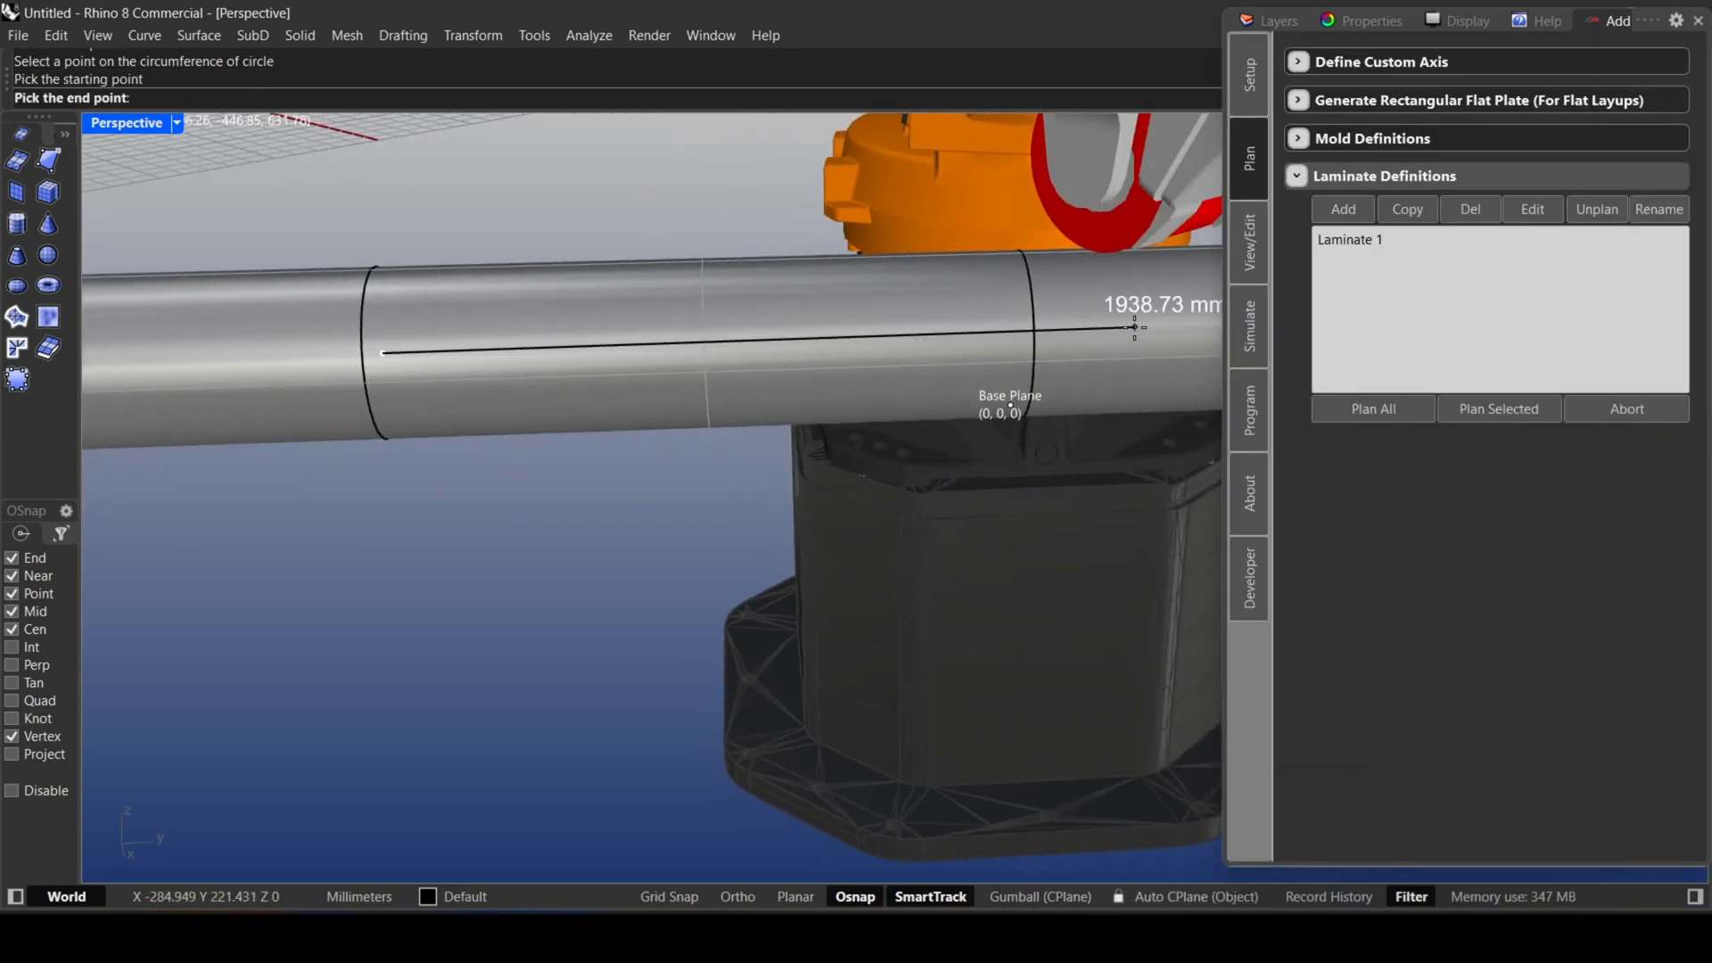
{"action": "left_click", "coordinate": [1026, 302]}
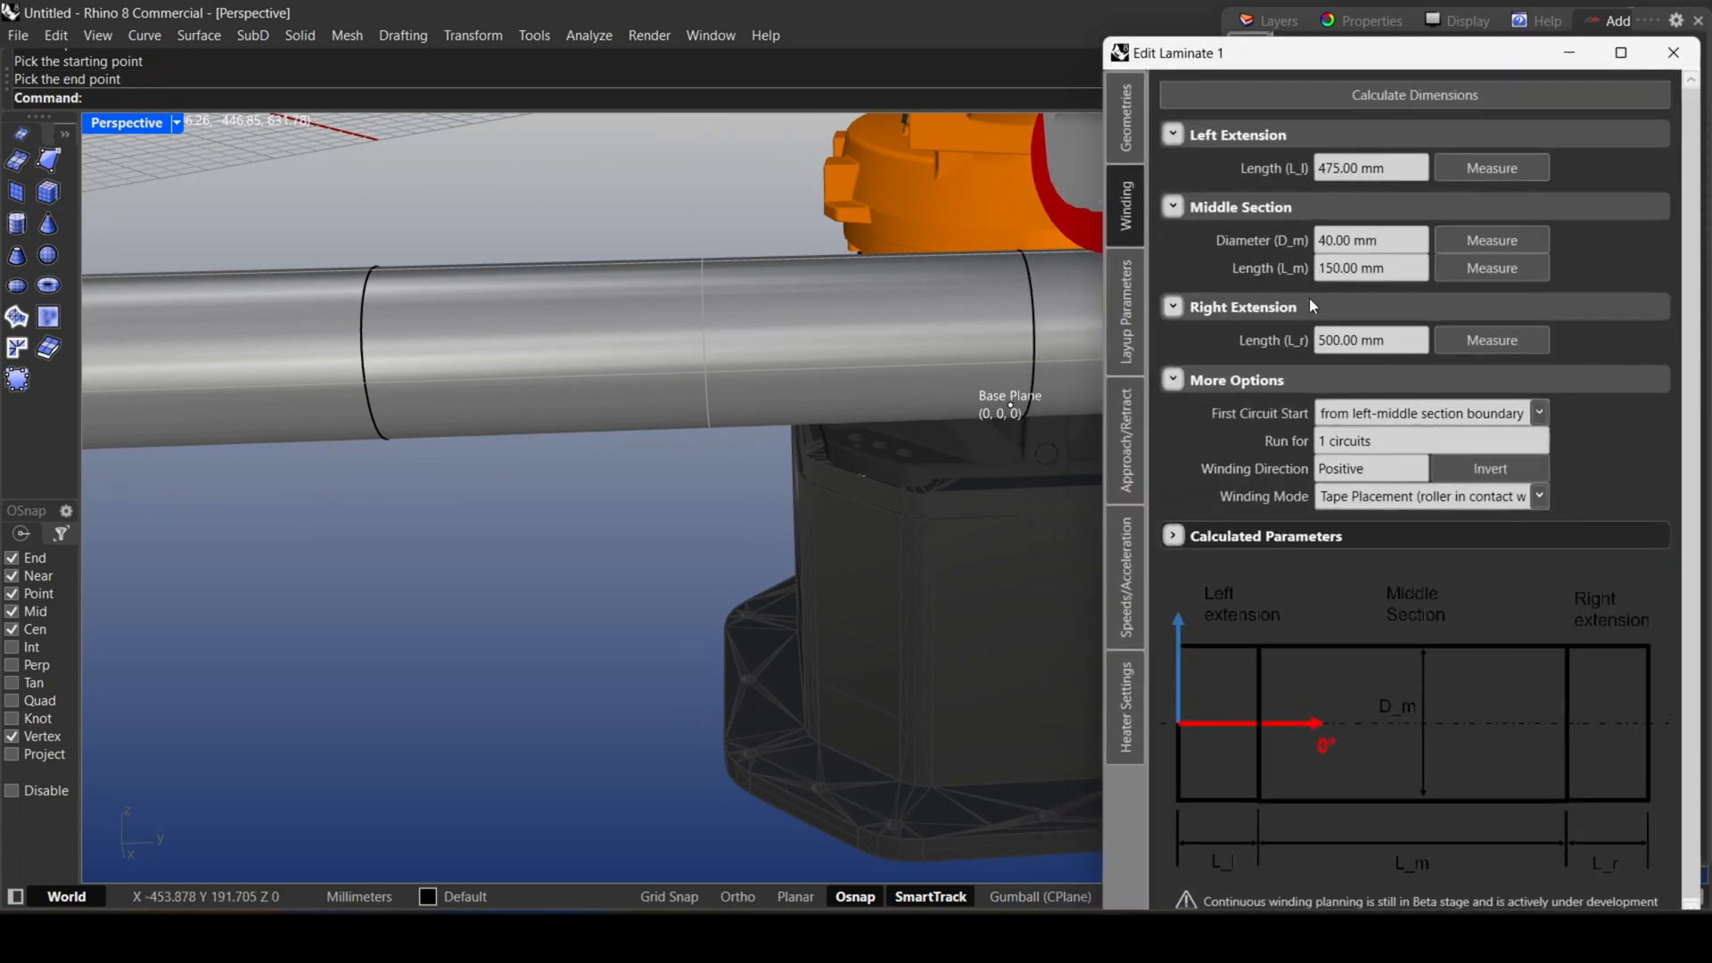
Fill in the right extension length by measuring from the middle section's far boundary centre to the tube's far end.
{"action": "left_click", "coordinate": [1457, 338]}
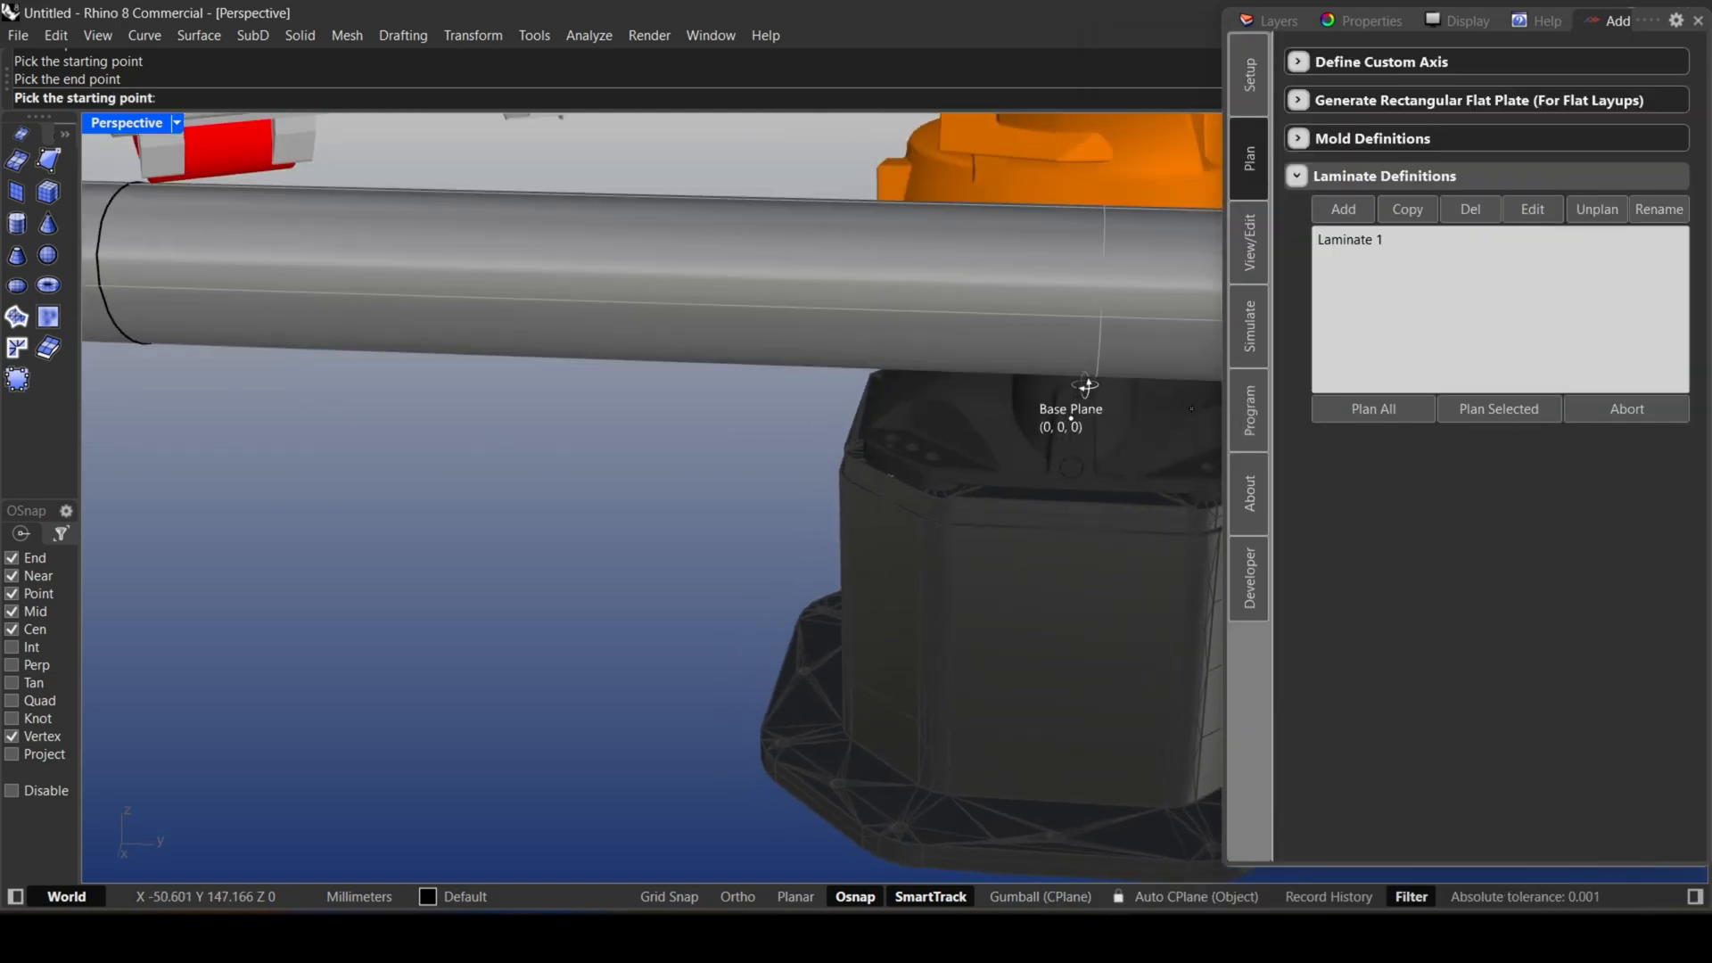
{"action": "left_click", "coordinate": [475, 317]}
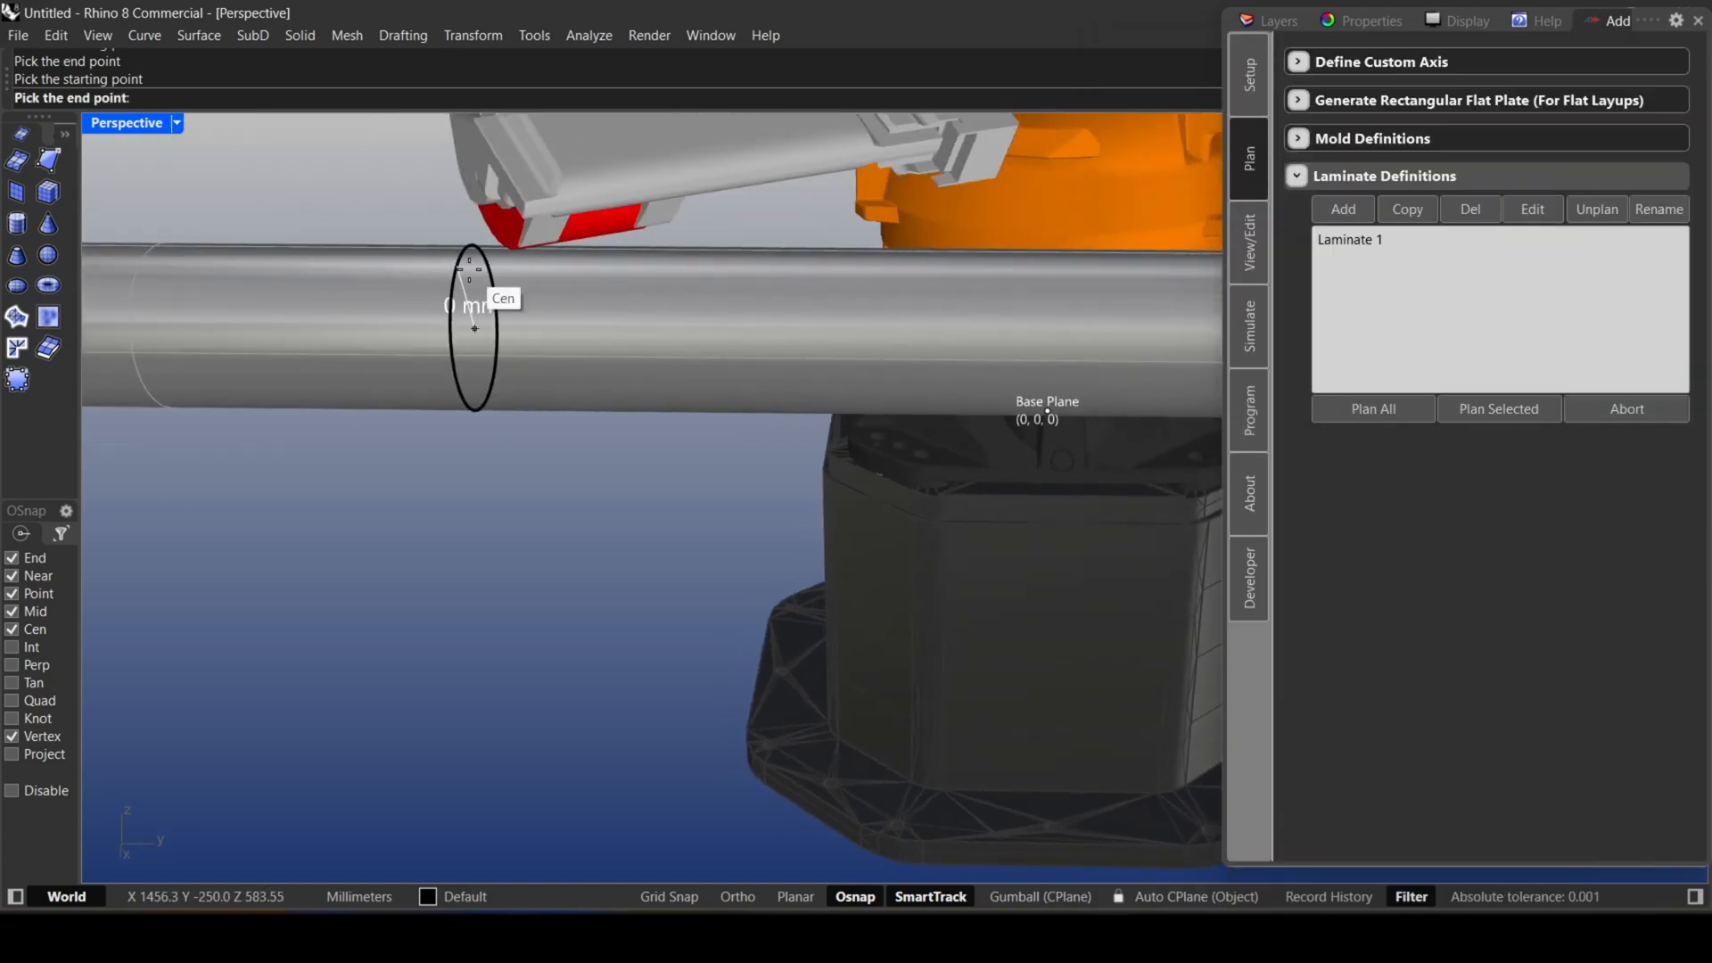
{"action": "right_click_drag", "start_coordinate": [884, 336], "coordinate": [676, 321]}
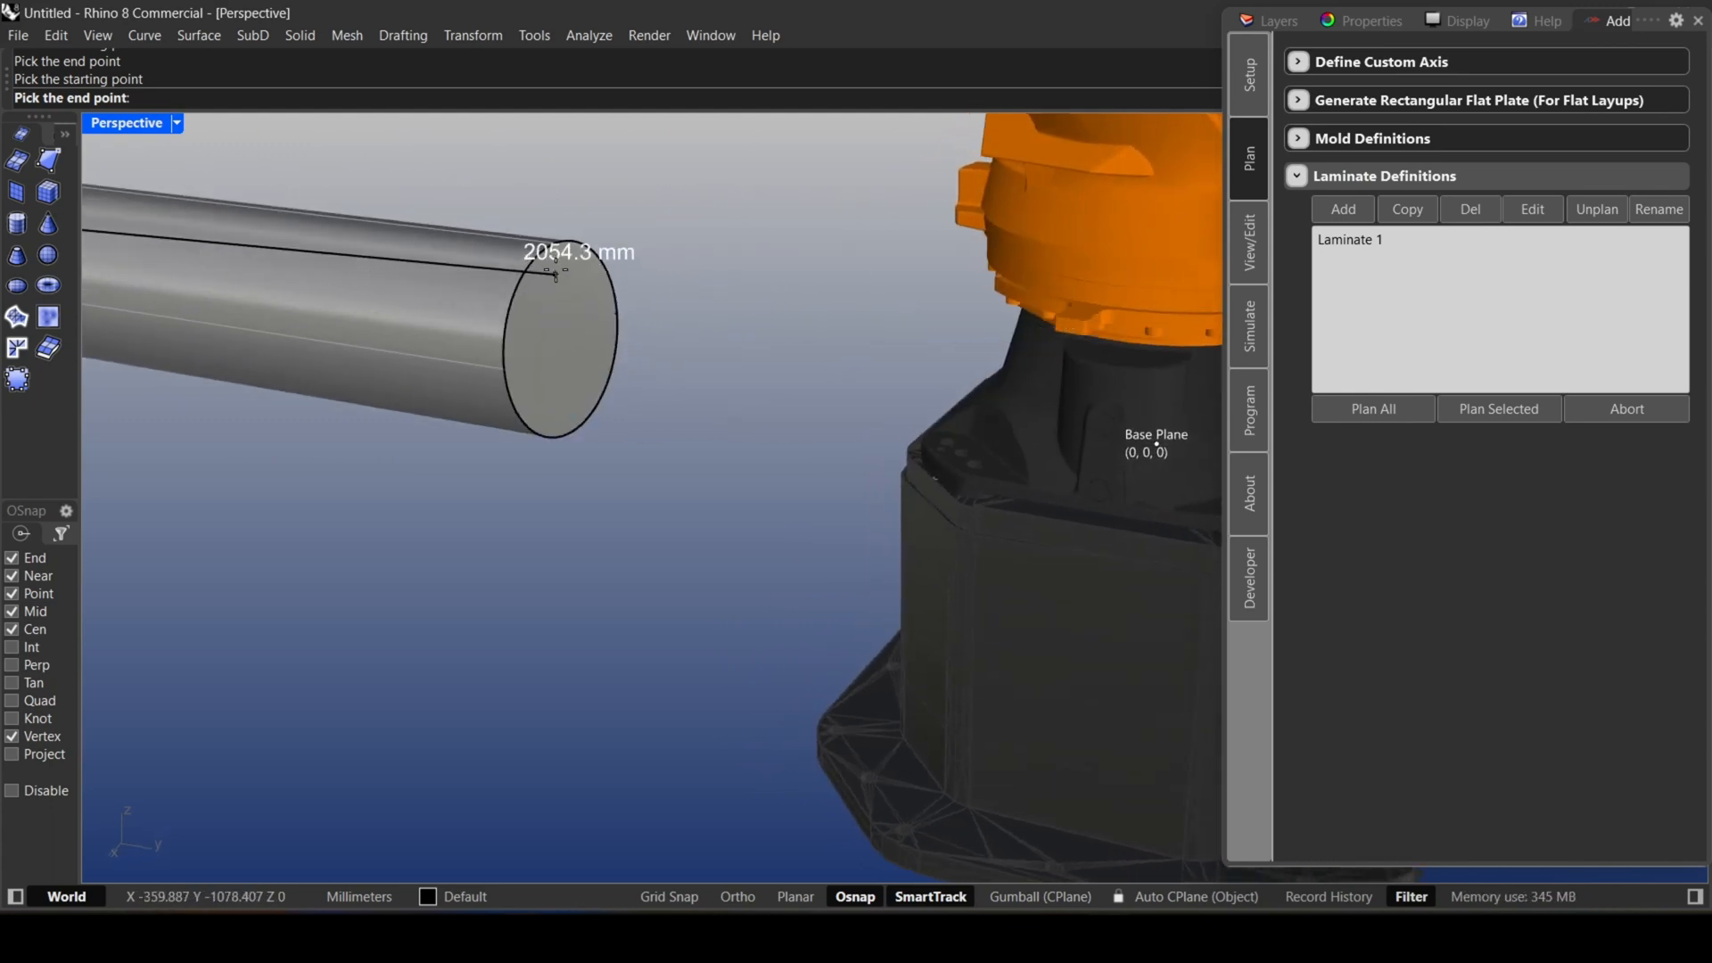
{"action": "left_click", "coordinate": [590, 257]}
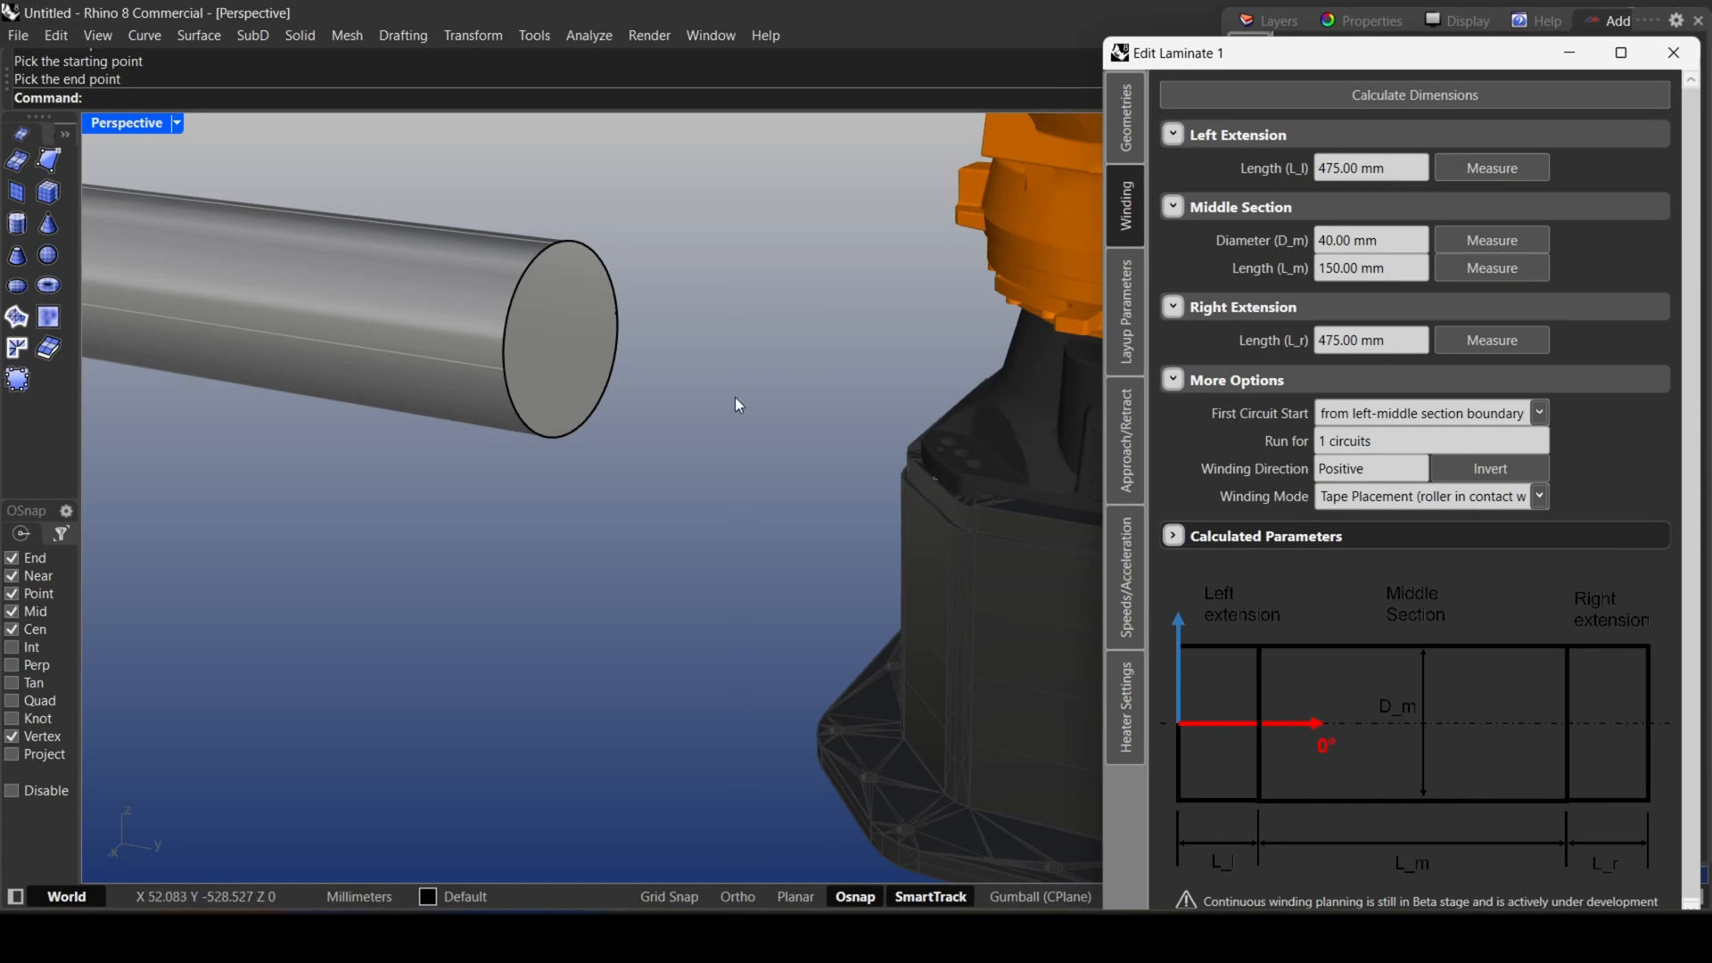
Set the first circuit to start from the left-middle section boundary and the winding to run for 0 circuits.
{"action": "scroll", "coordinate": [720, 403], "scroll_direction": "down", "scroll_amount": 3}
{"action": "right_click_drag", "start_coordinate": [623, 435], "coordinate": [732, 443]}
{"action": "scroll", "coordinate": [737, 425], "scroll_direction": "down", "scroll_amount": 2}
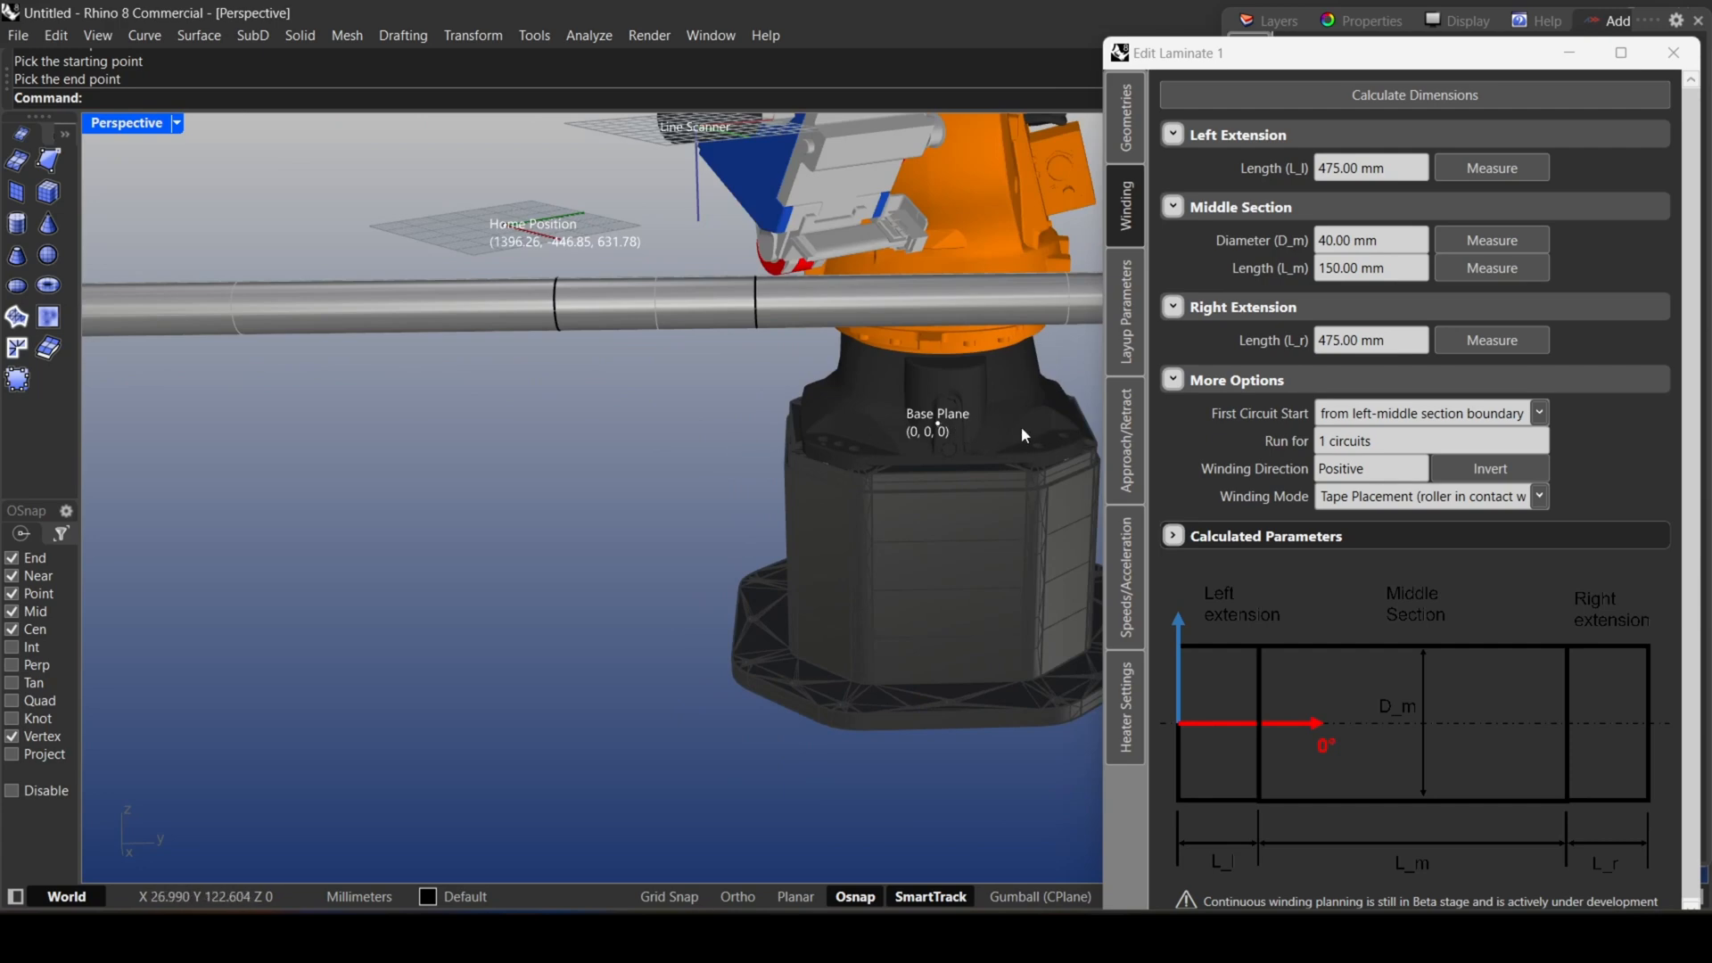
{"action": "left_click", "coordinate": [1371, 421]}
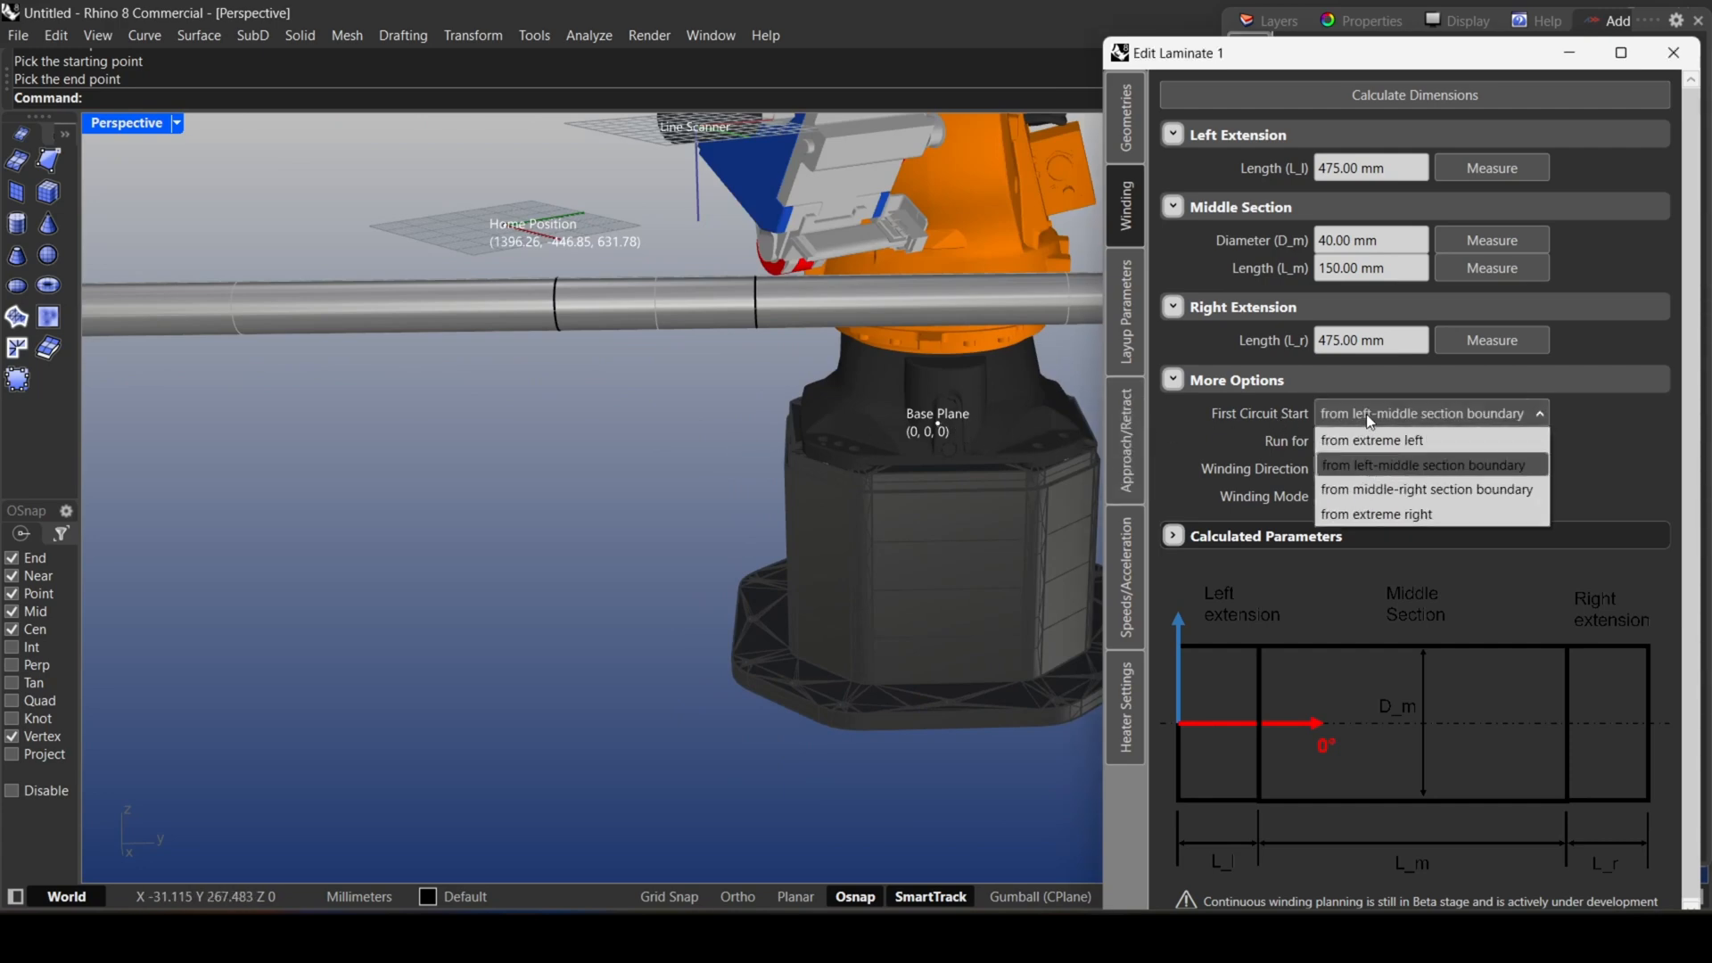
{"action": "left_click", "coordinate": [1378, 416]}
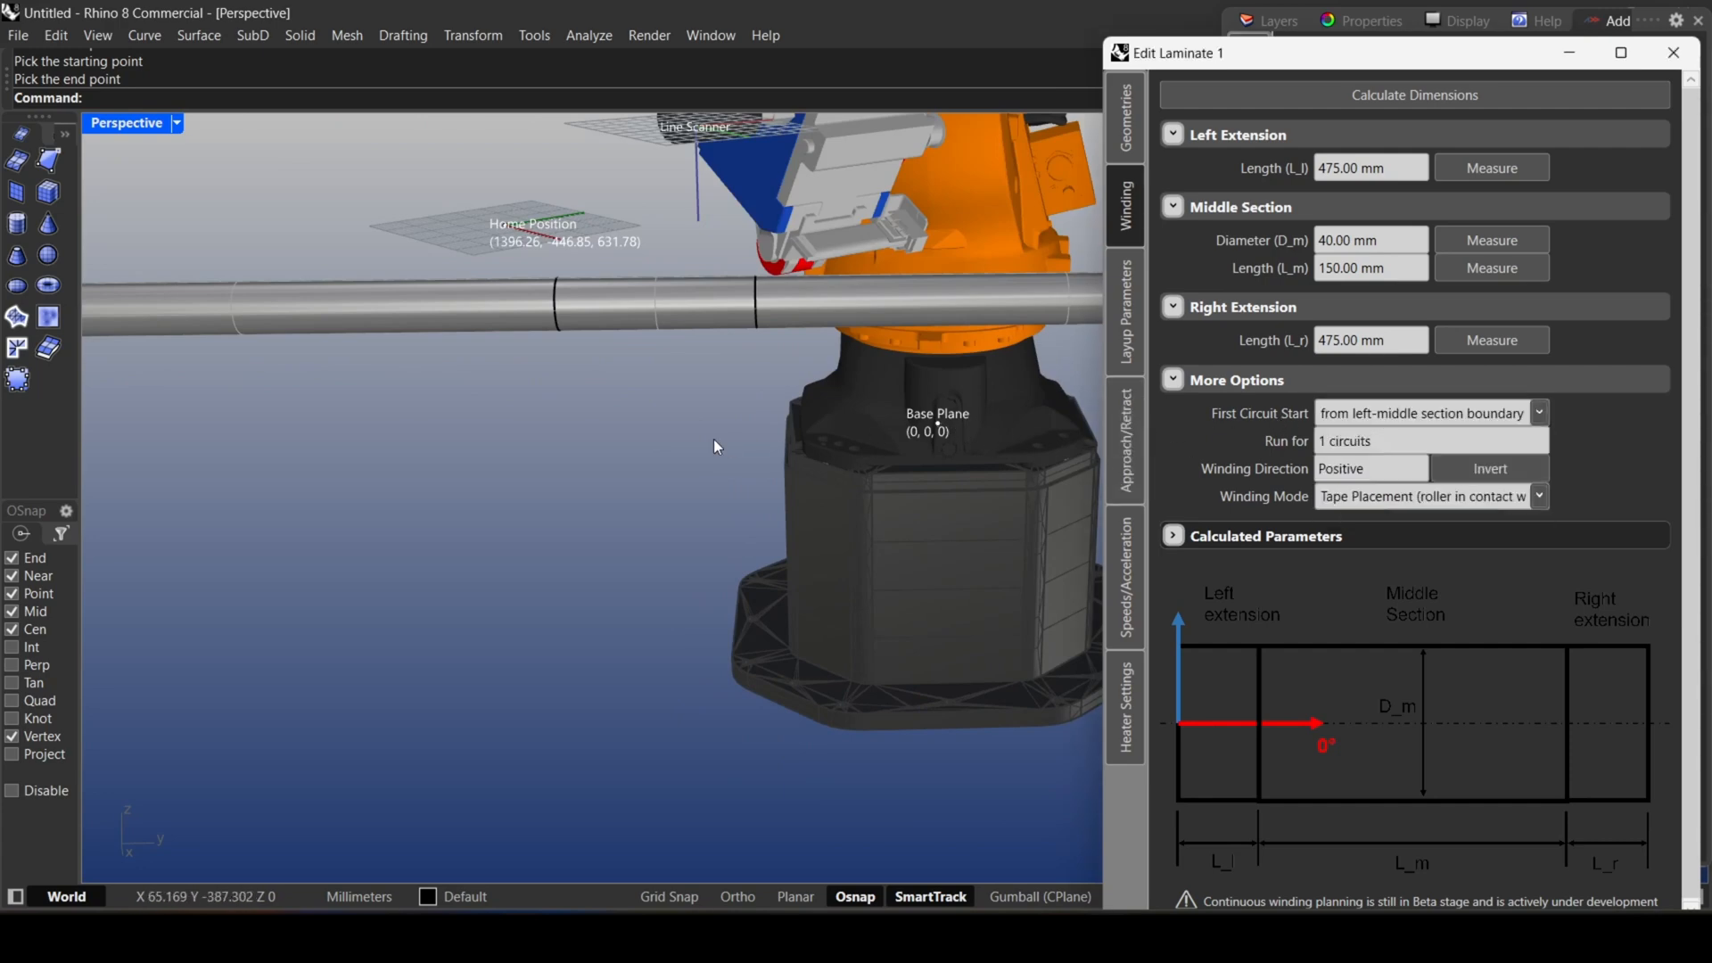
{"action": "scroll", "coordinate": [713, 438], "scroll_direction": "down", "scroll_amount": 6}
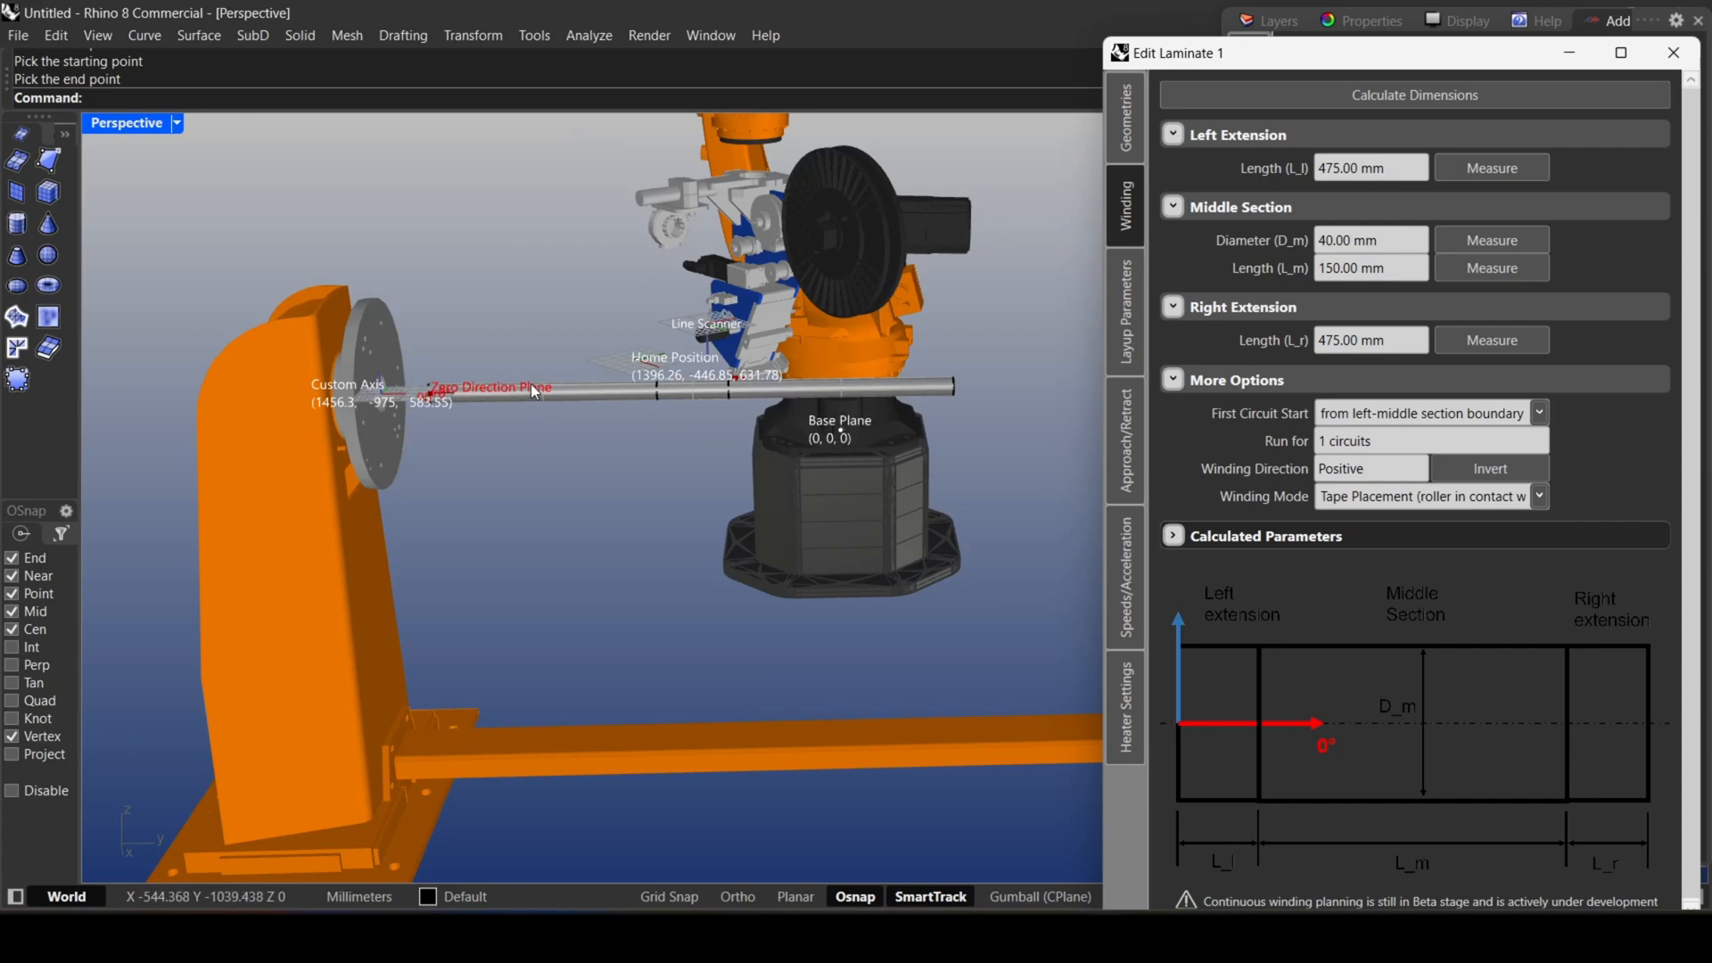
{"action": "left_click", "coordinate": [1414, 412]}
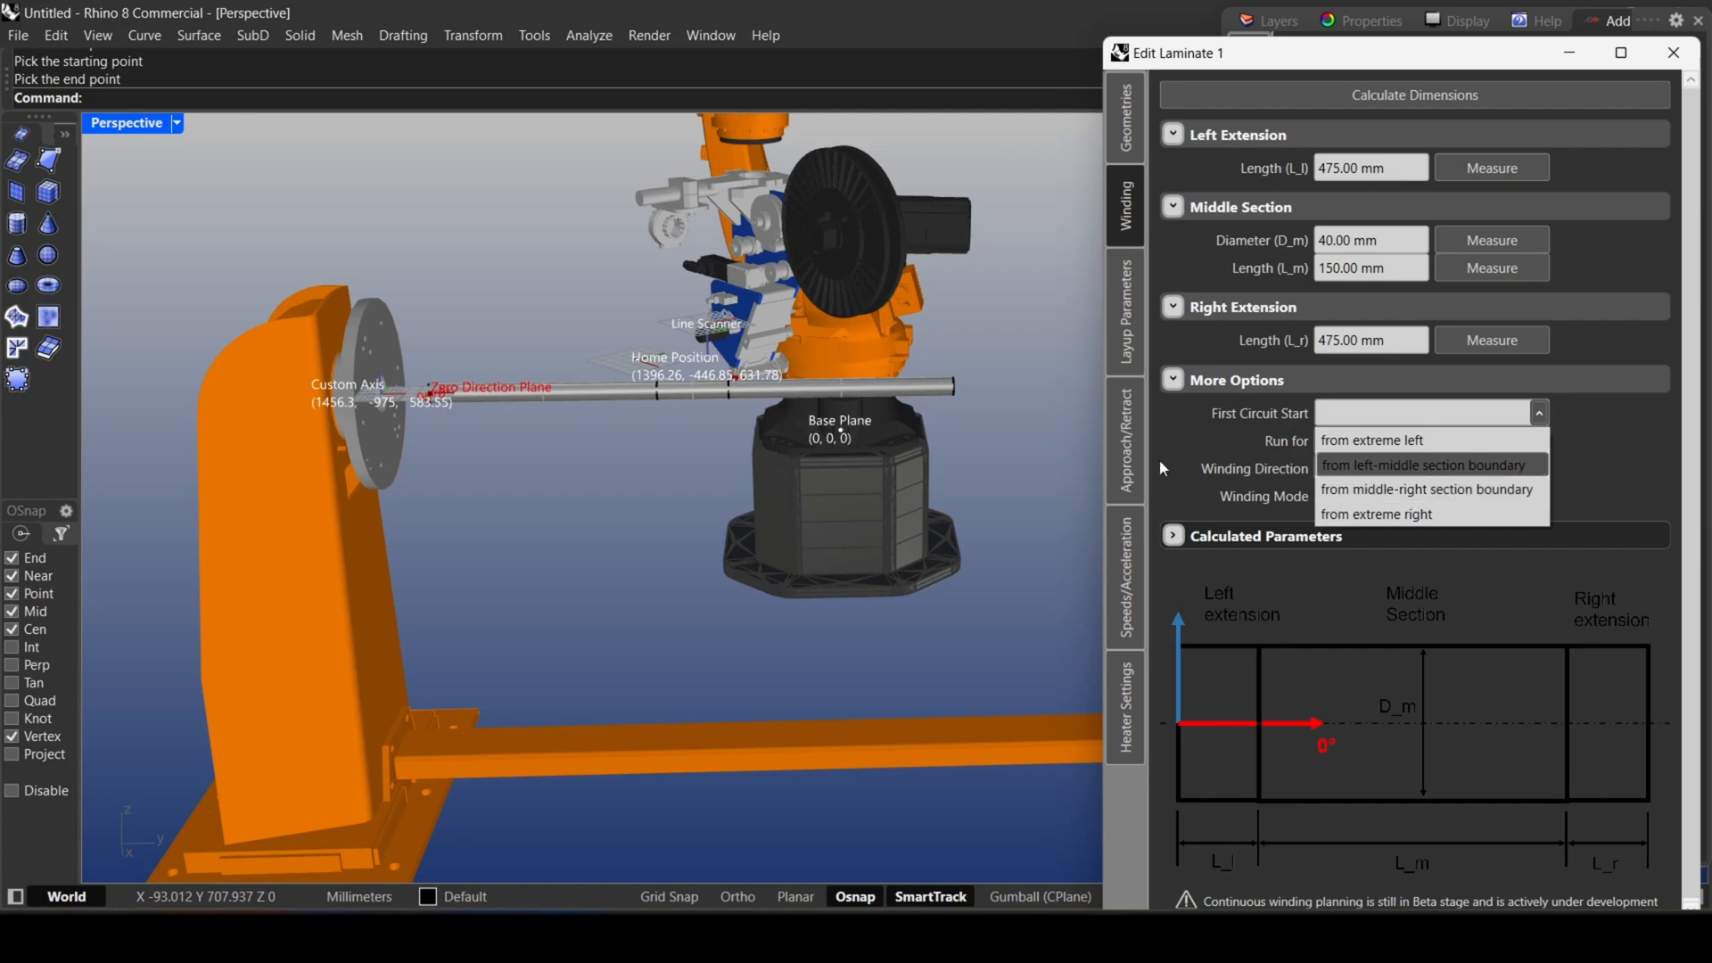
{"action": "left_click", "coordinate": [1342, 467]}
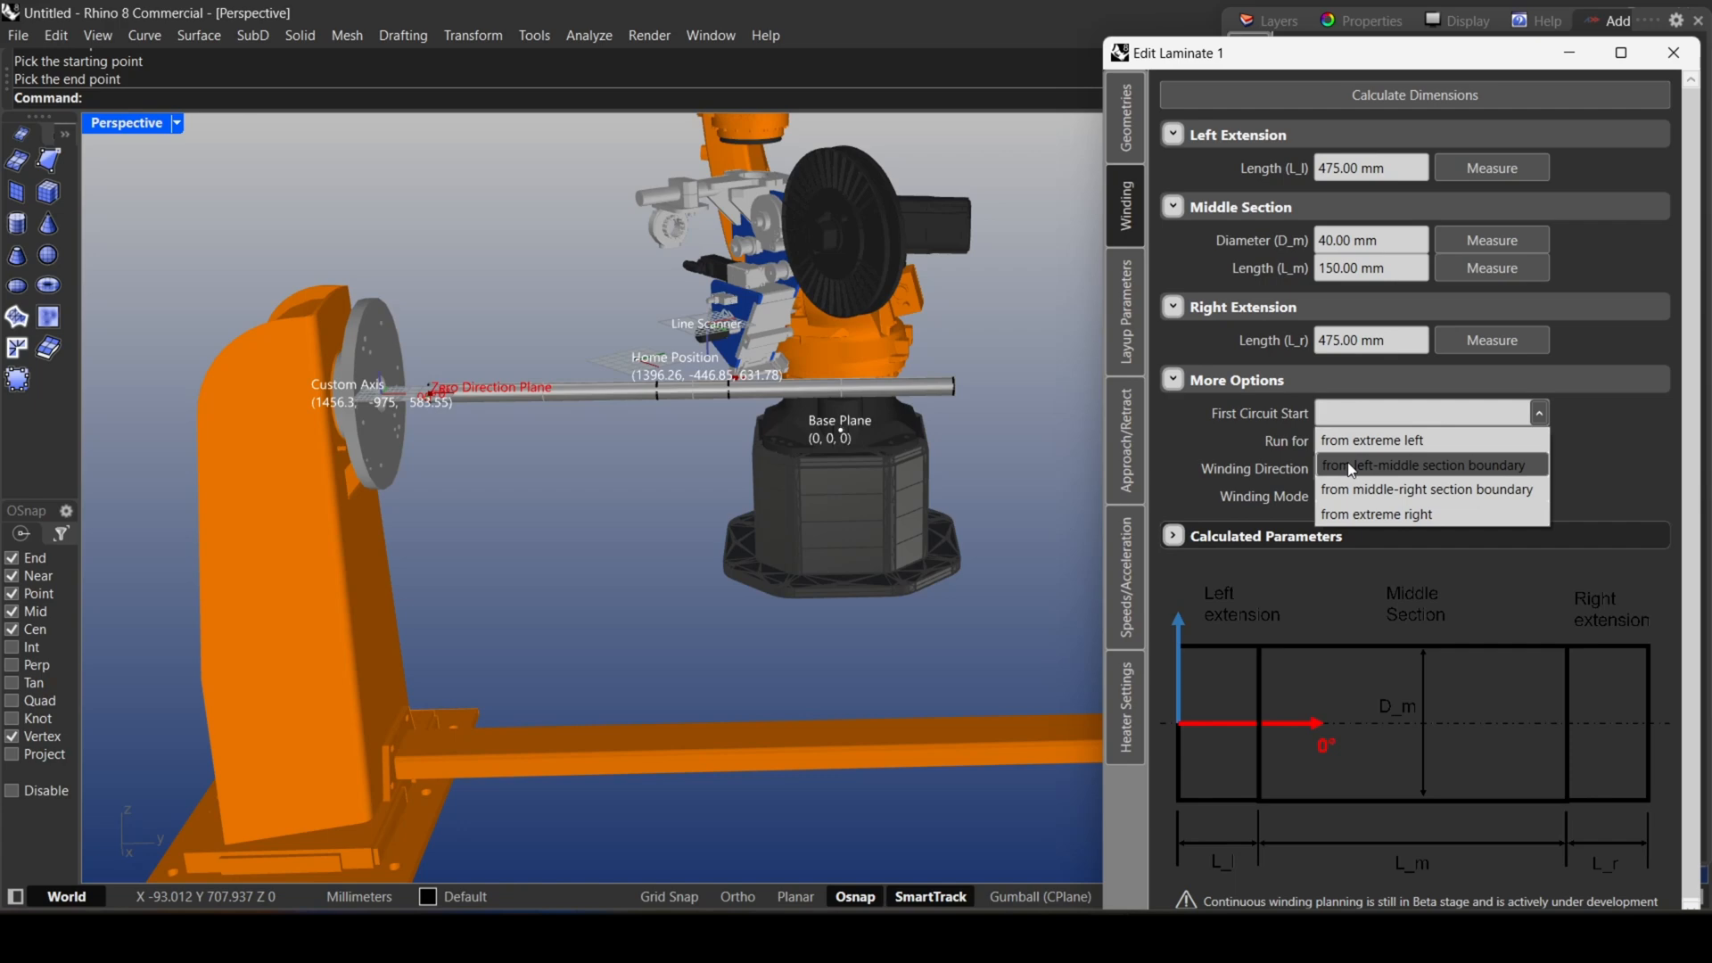
{"action": "left_click", "coordinate": [1418, 415]}
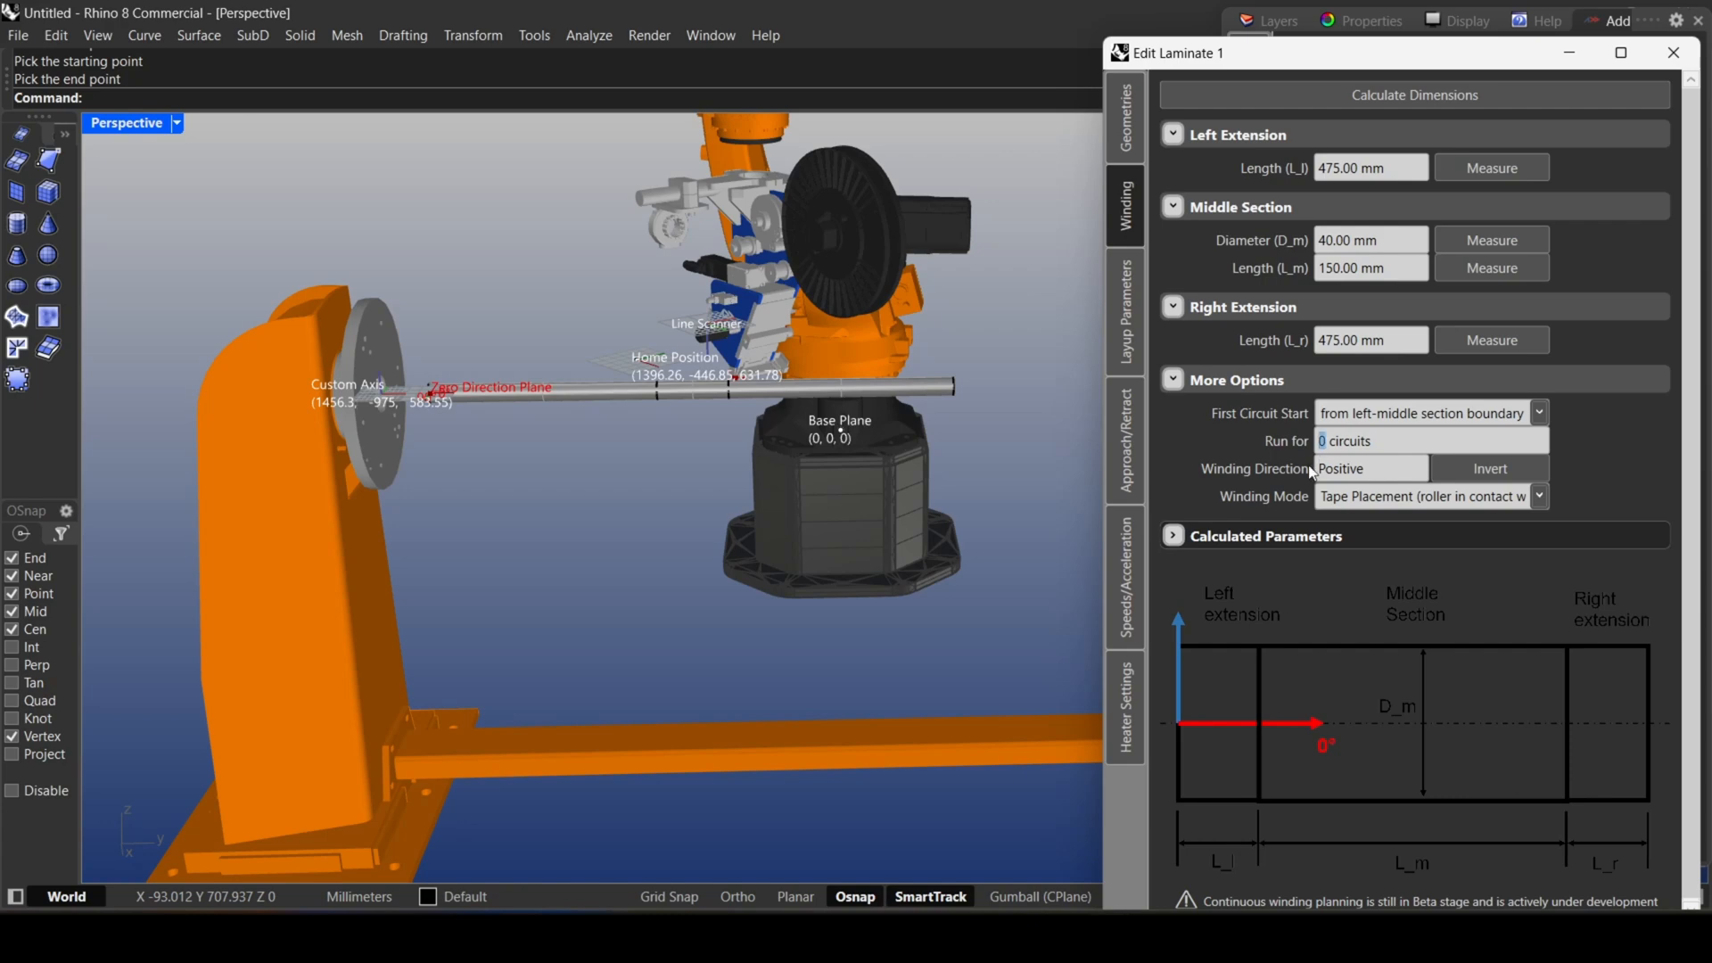
Try inverting the winding direction and both contactless filament winder modes, restoring Positive direction and Tape Placement mode.
{"action": "left_click", "coordinate": [1523, 474]}
{"action": "left_click", "coordinate": [1523, 473]}
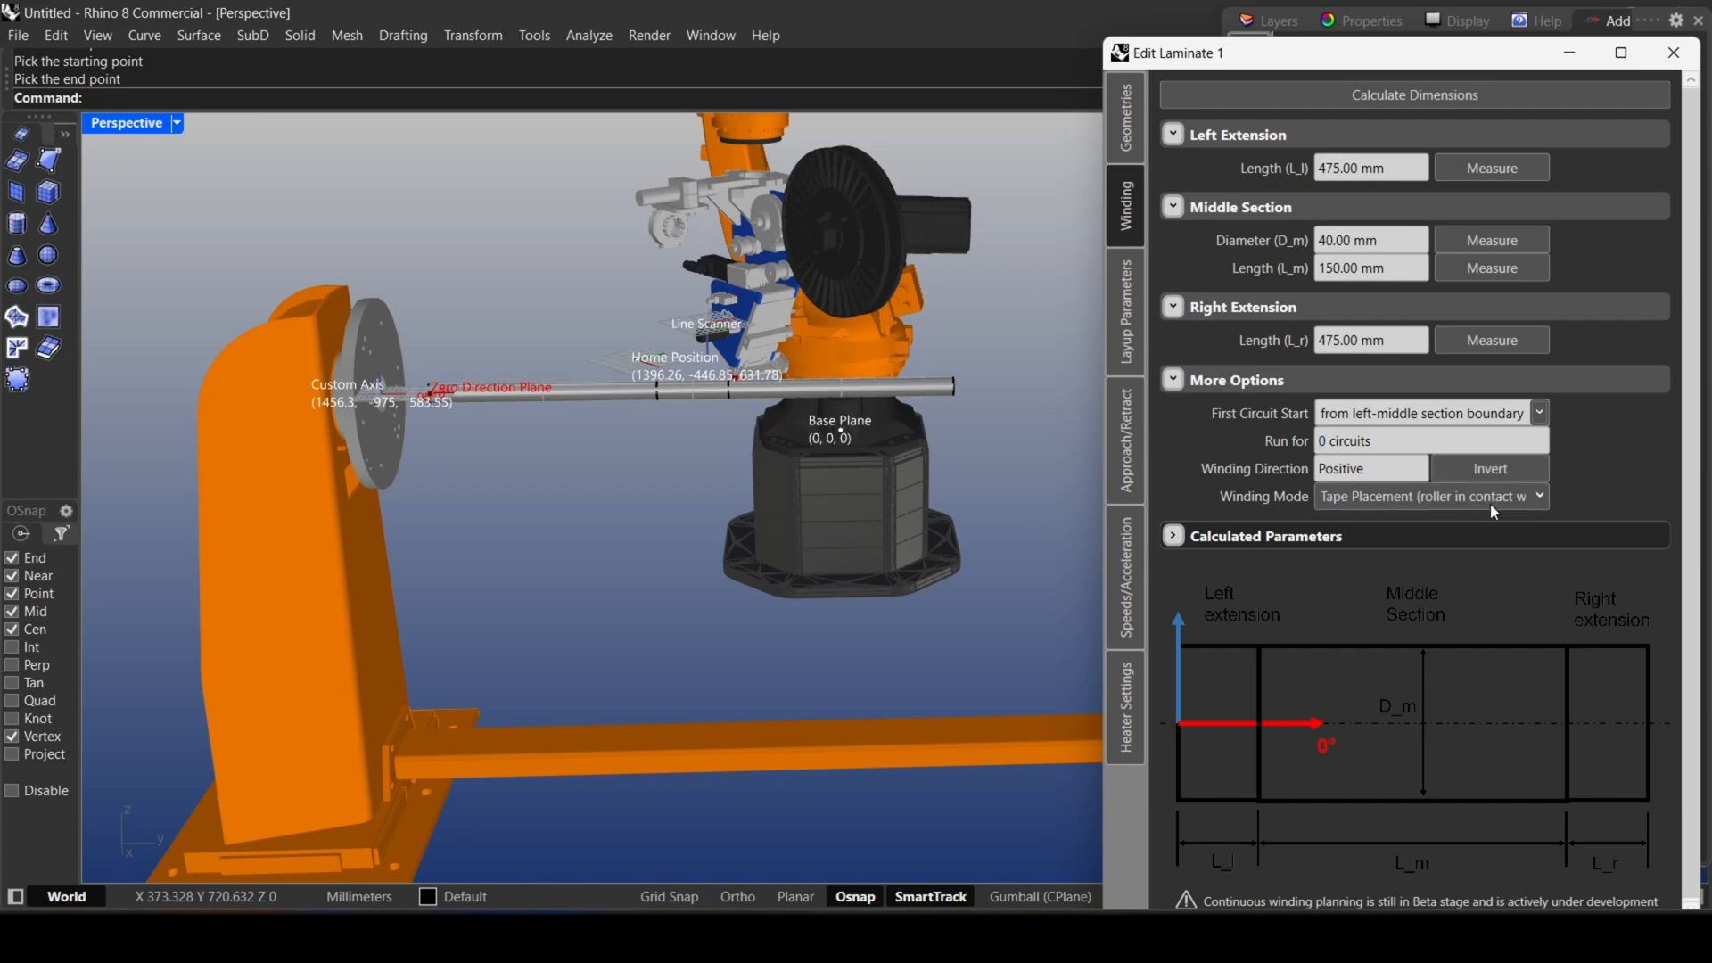
{"action": "left_click", "coordinate": [1494, 505]}
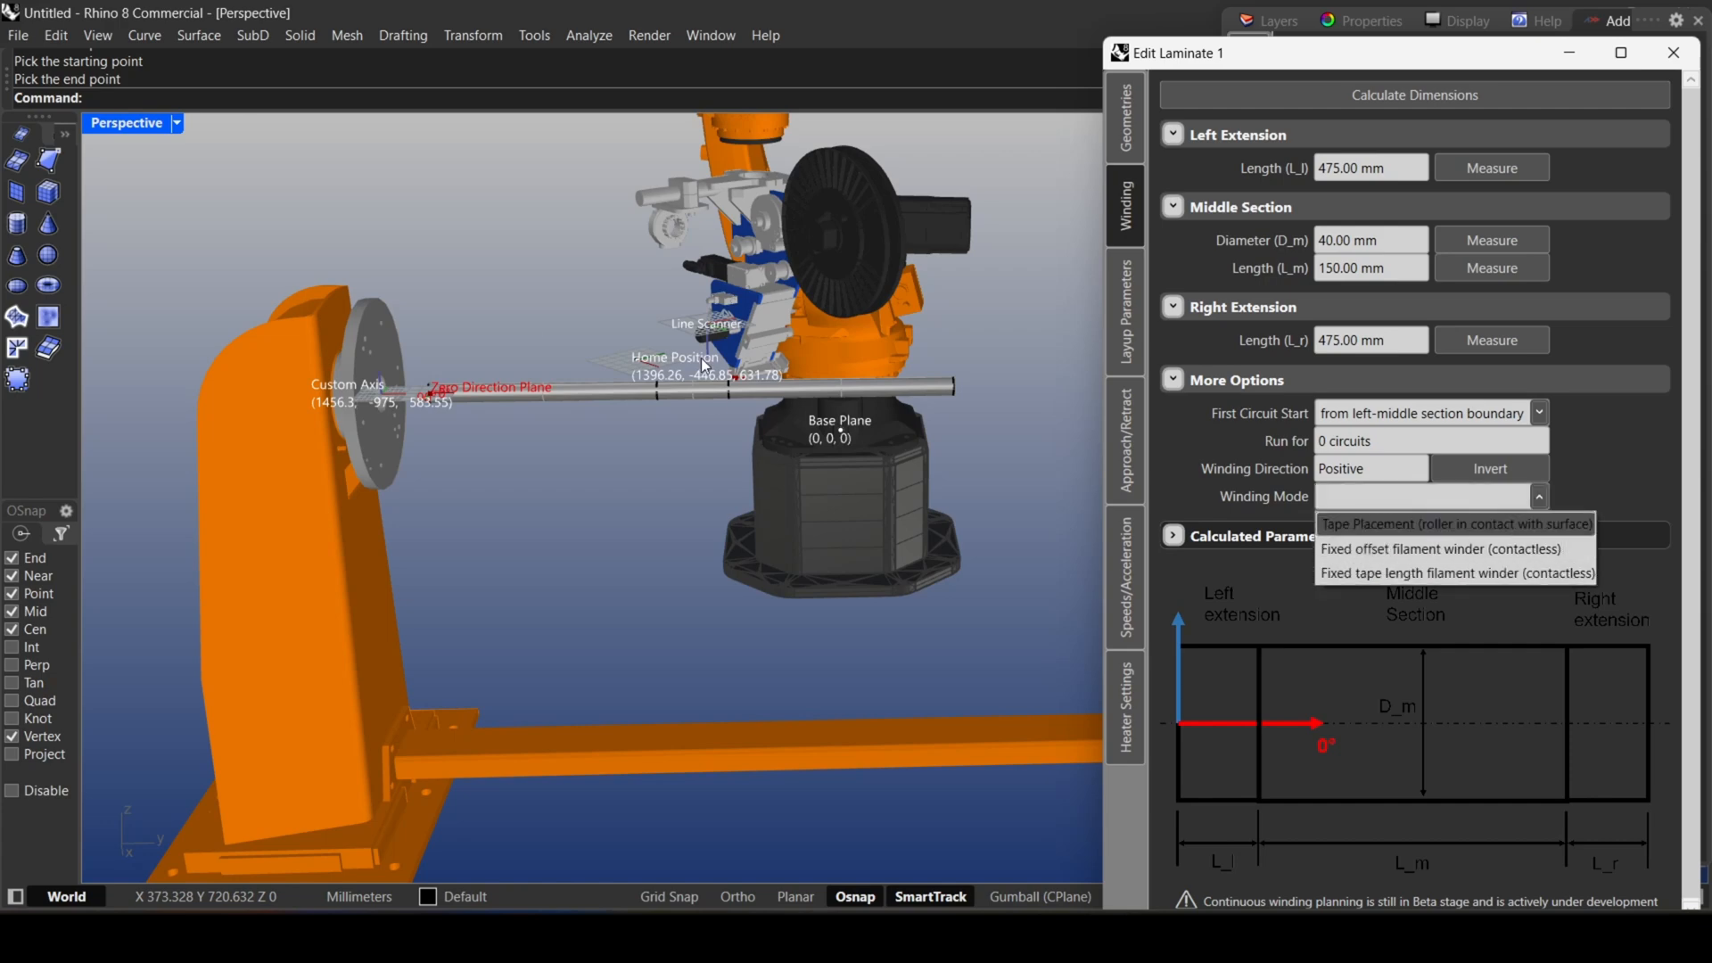
{"action": "scroll", "coordinate": [704, 363], "scroll_direction": "up", "scroll_amount": 6}
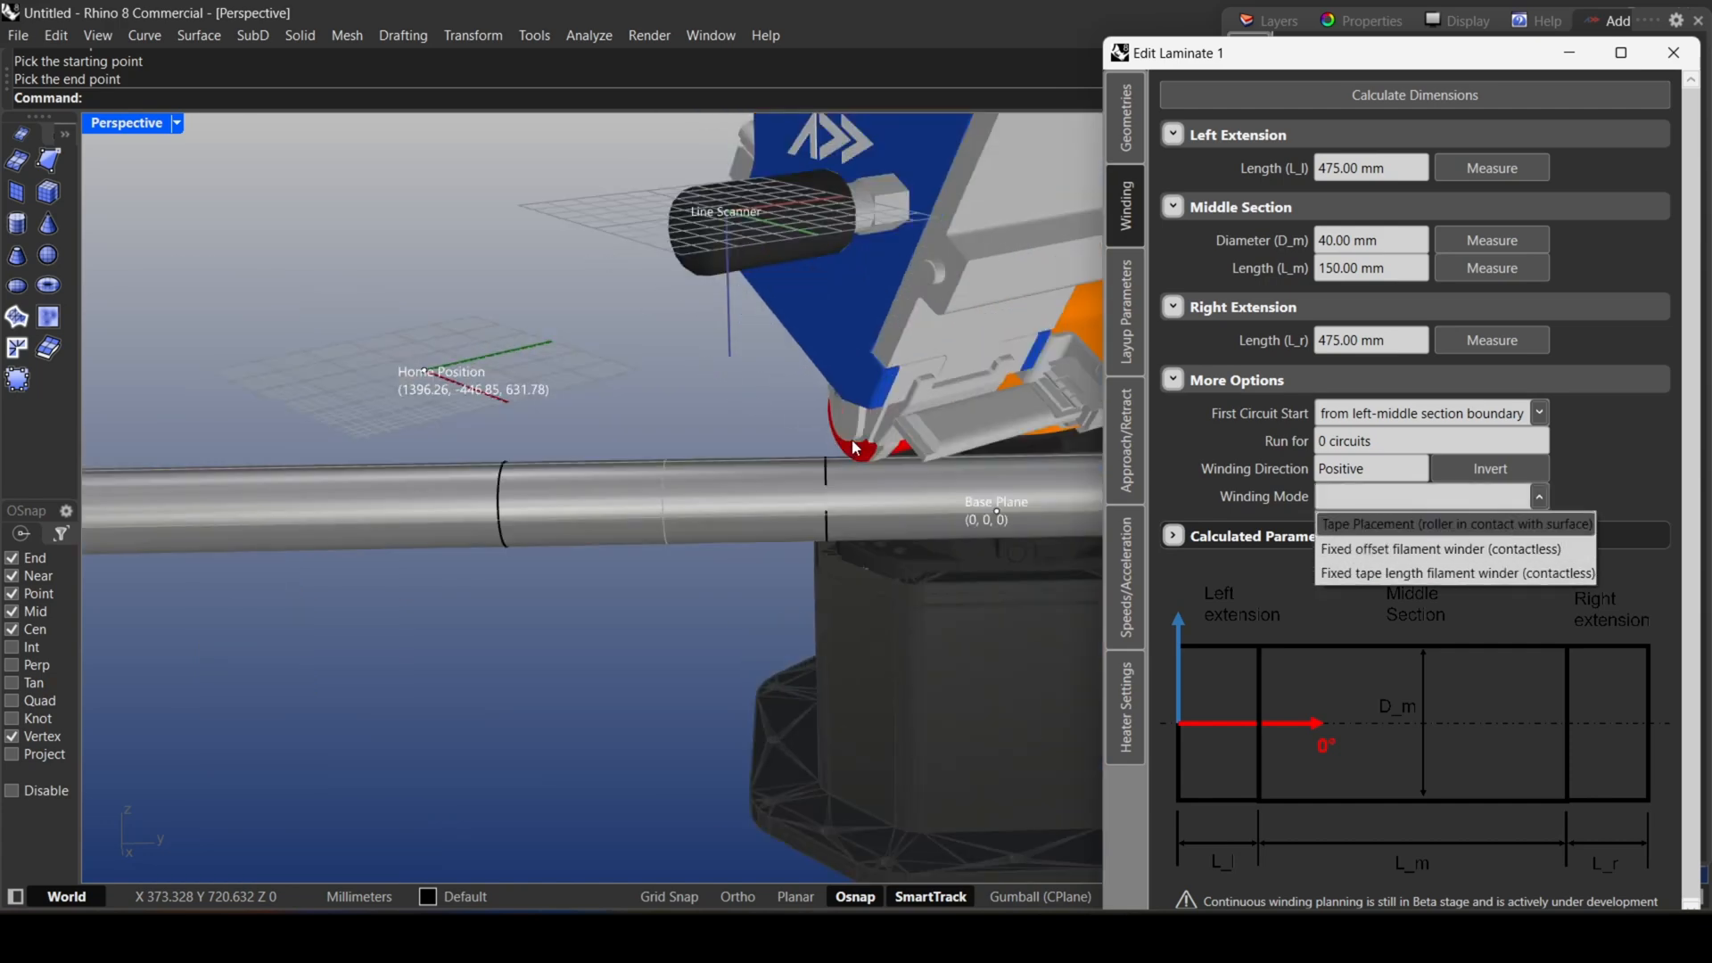
{"action": "scroll", "coordinate": [788, 453], "scroll_direction": "down", "scroll_amount": 4}
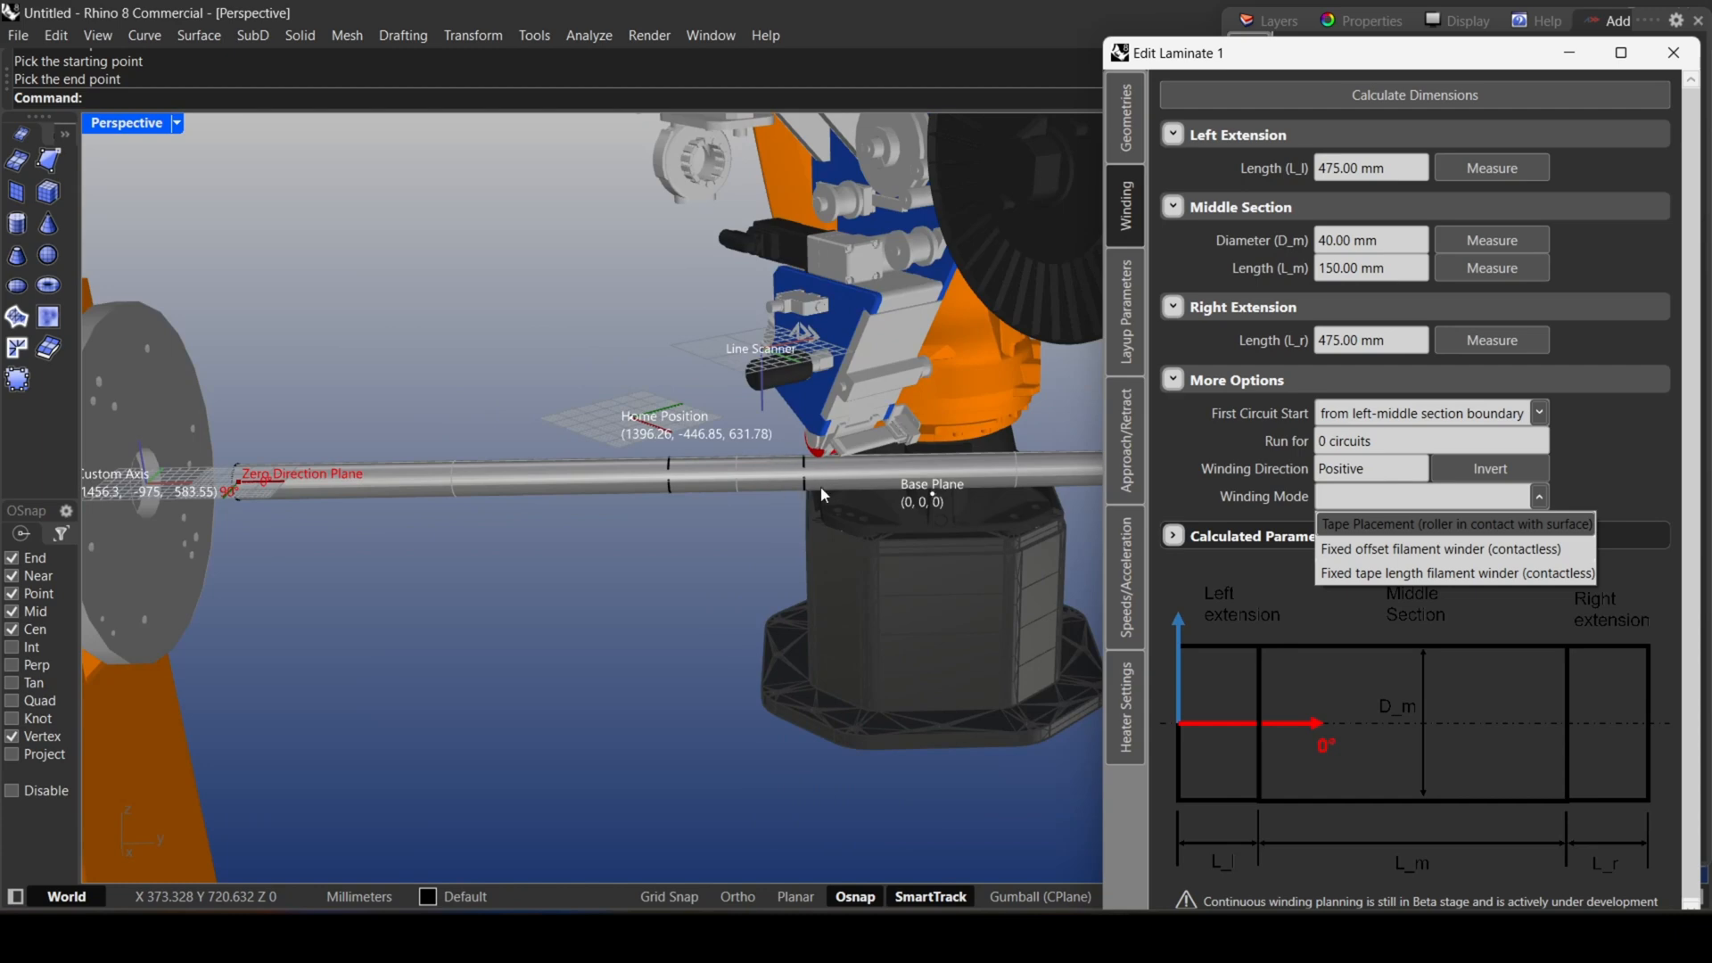
{"action": "left_click", "coordinate": [1343, 559]}
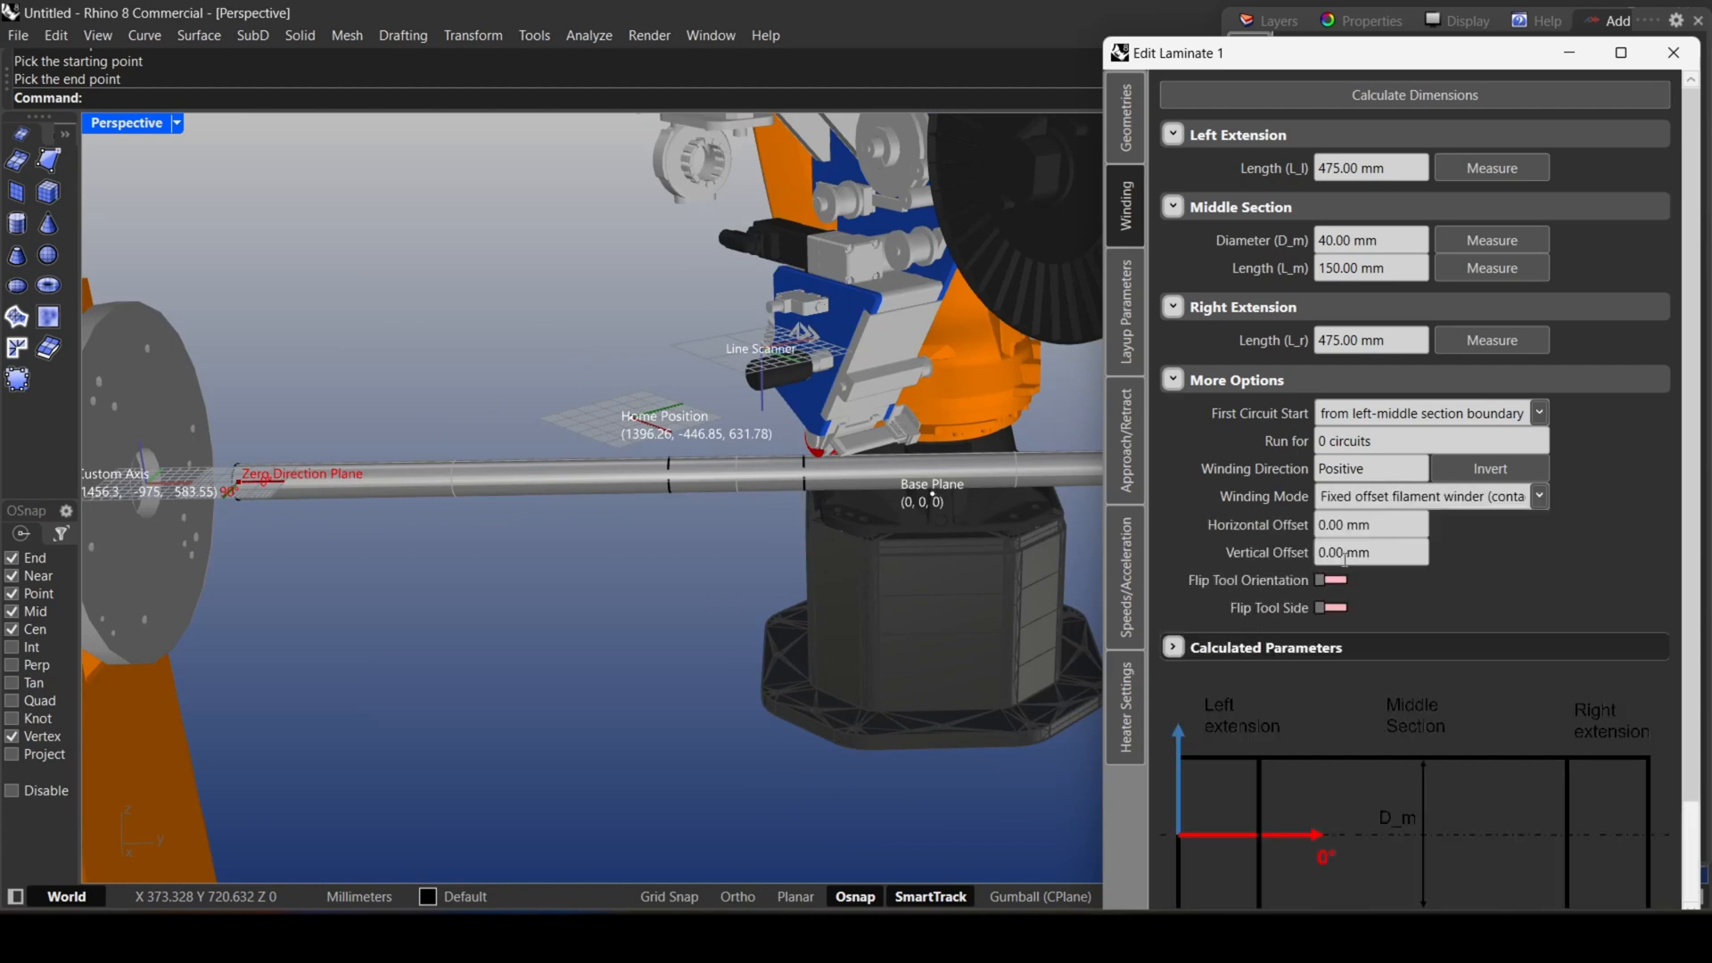
{"action": "left_click", "coordinate": [1380, 507]}
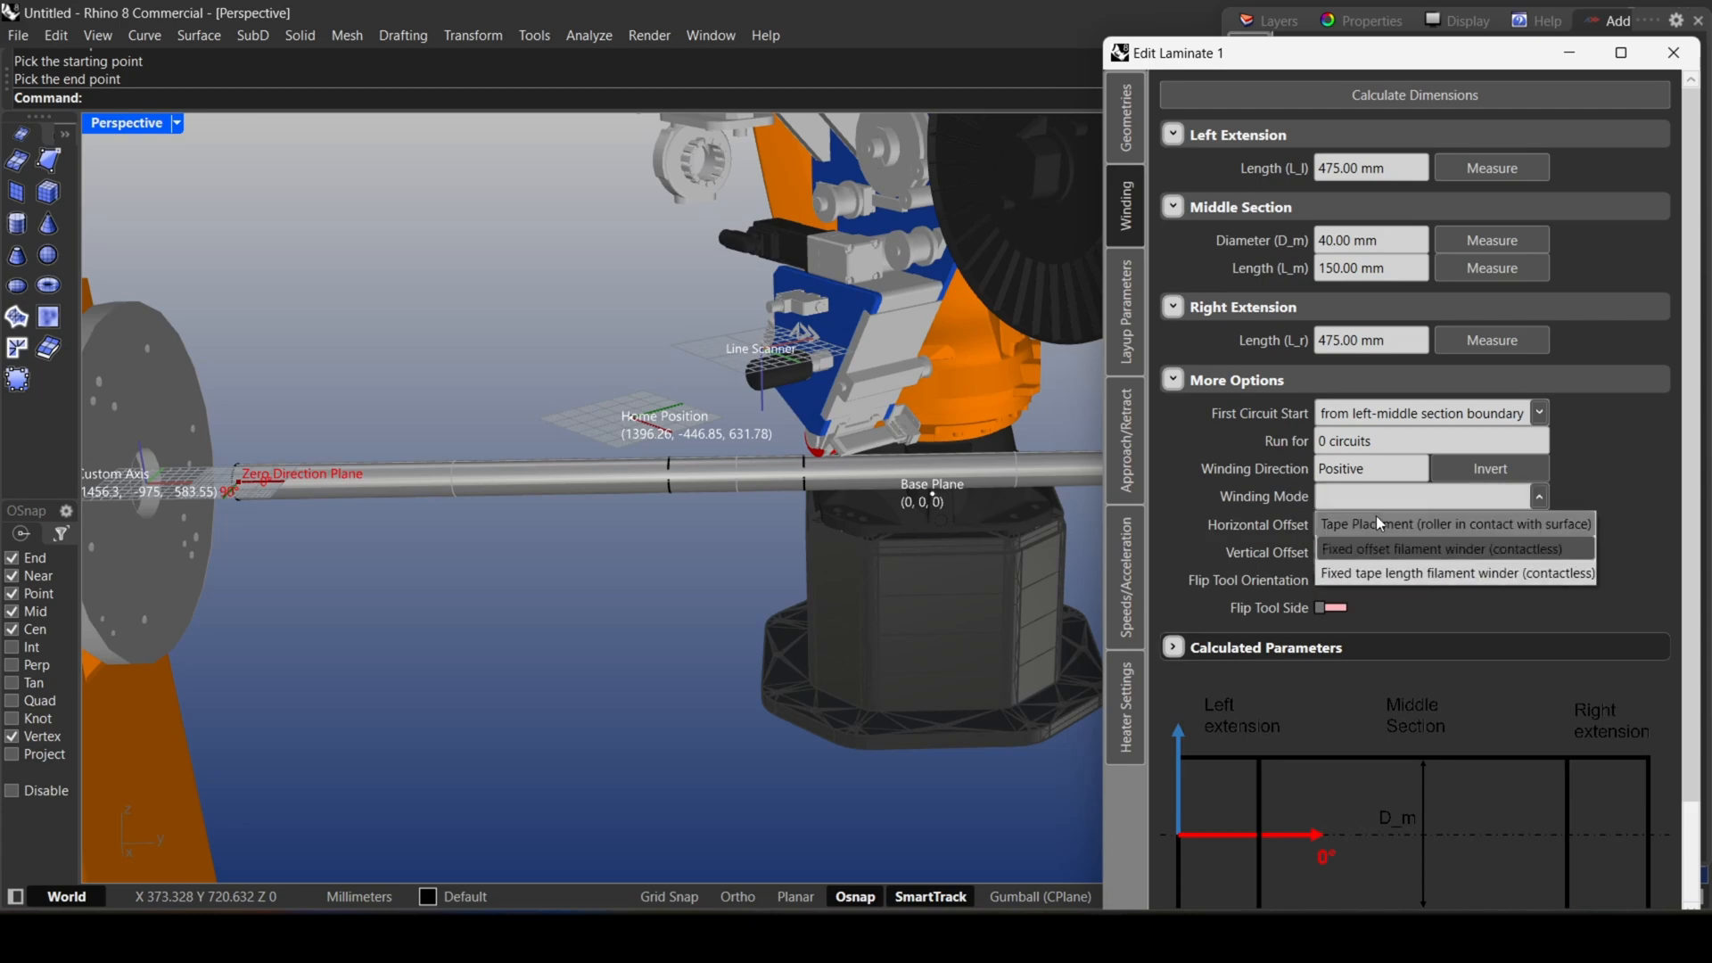
{"action": "left_click", "coordinate": [1369, 579]}
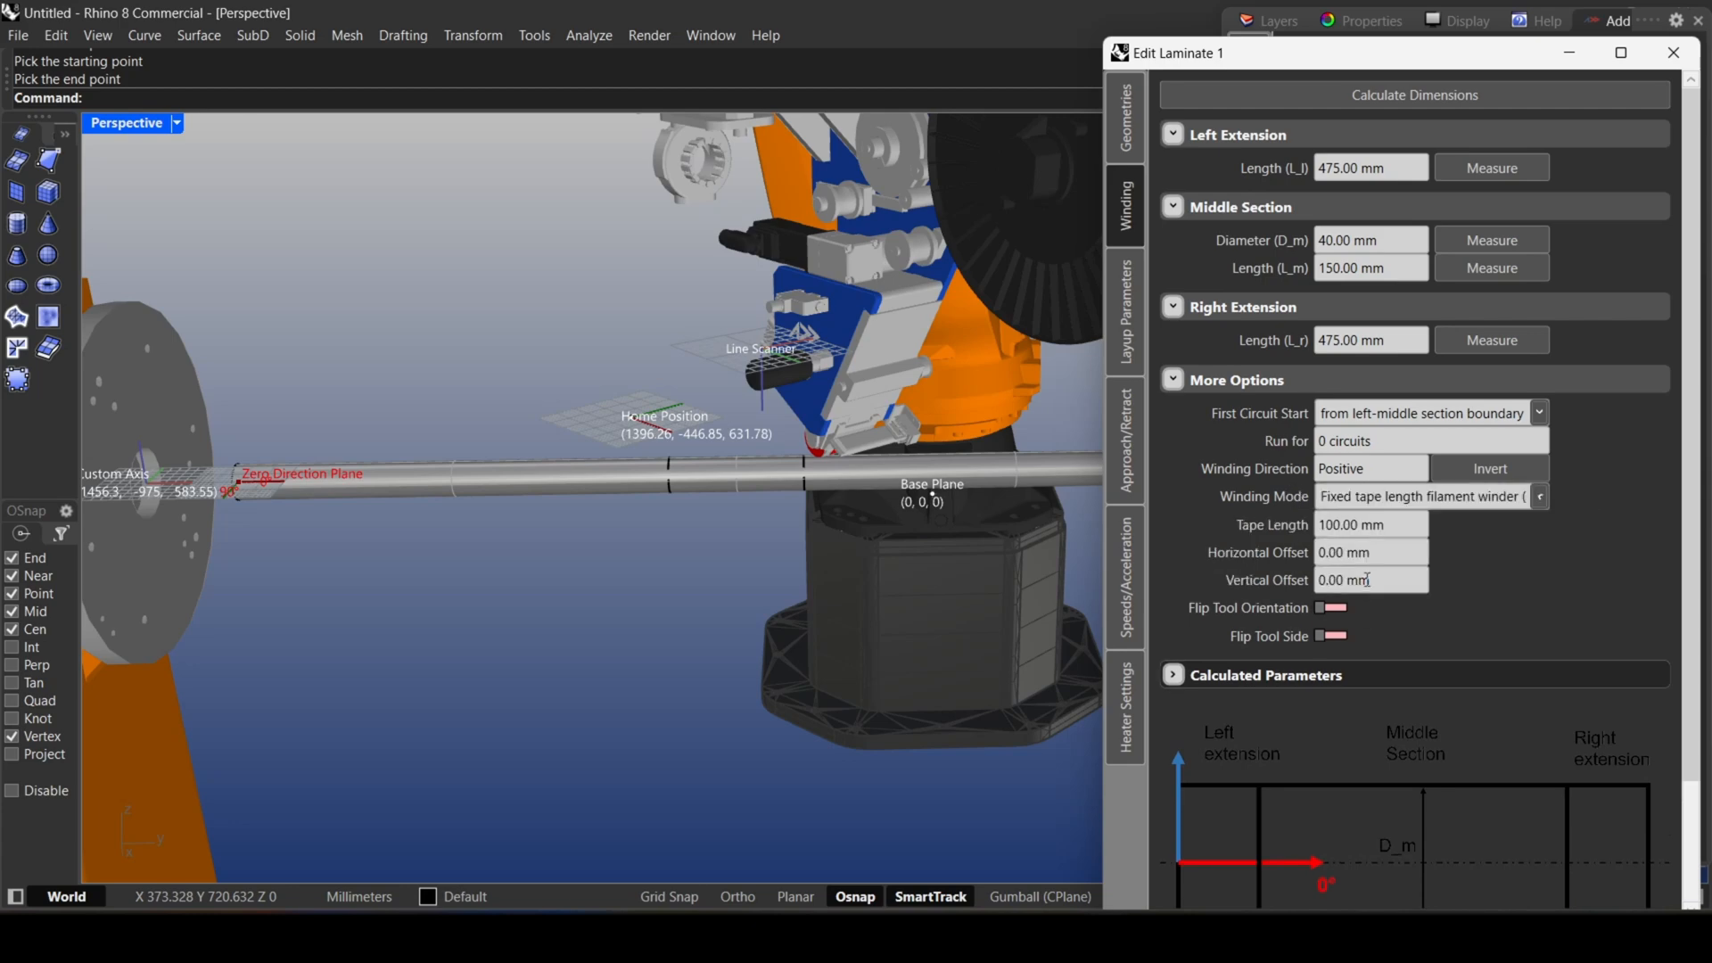
{"action": "left_click", "coordinate": [1387, 506]}
{"action": "left_click", "coordinate": [1373, 533]}
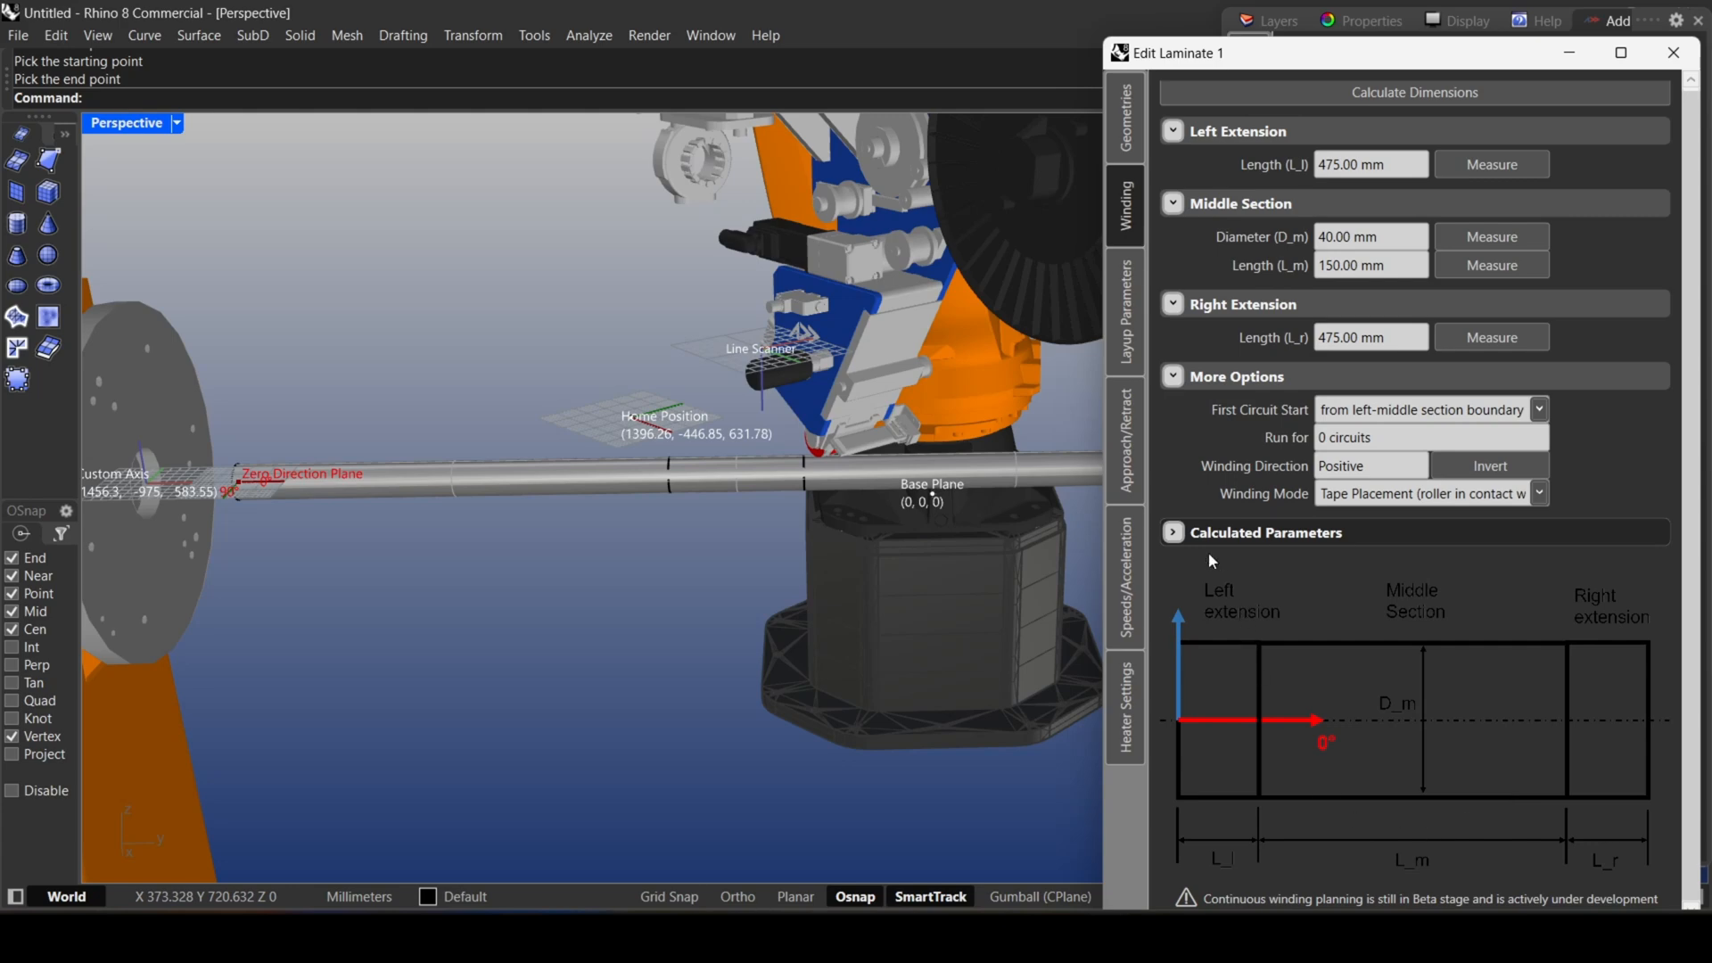
Add one 45° ply to Laminate 1 in its layup parameters and plan all laminates.
{"action": "left_click", "coordinate": [1127, 291]}
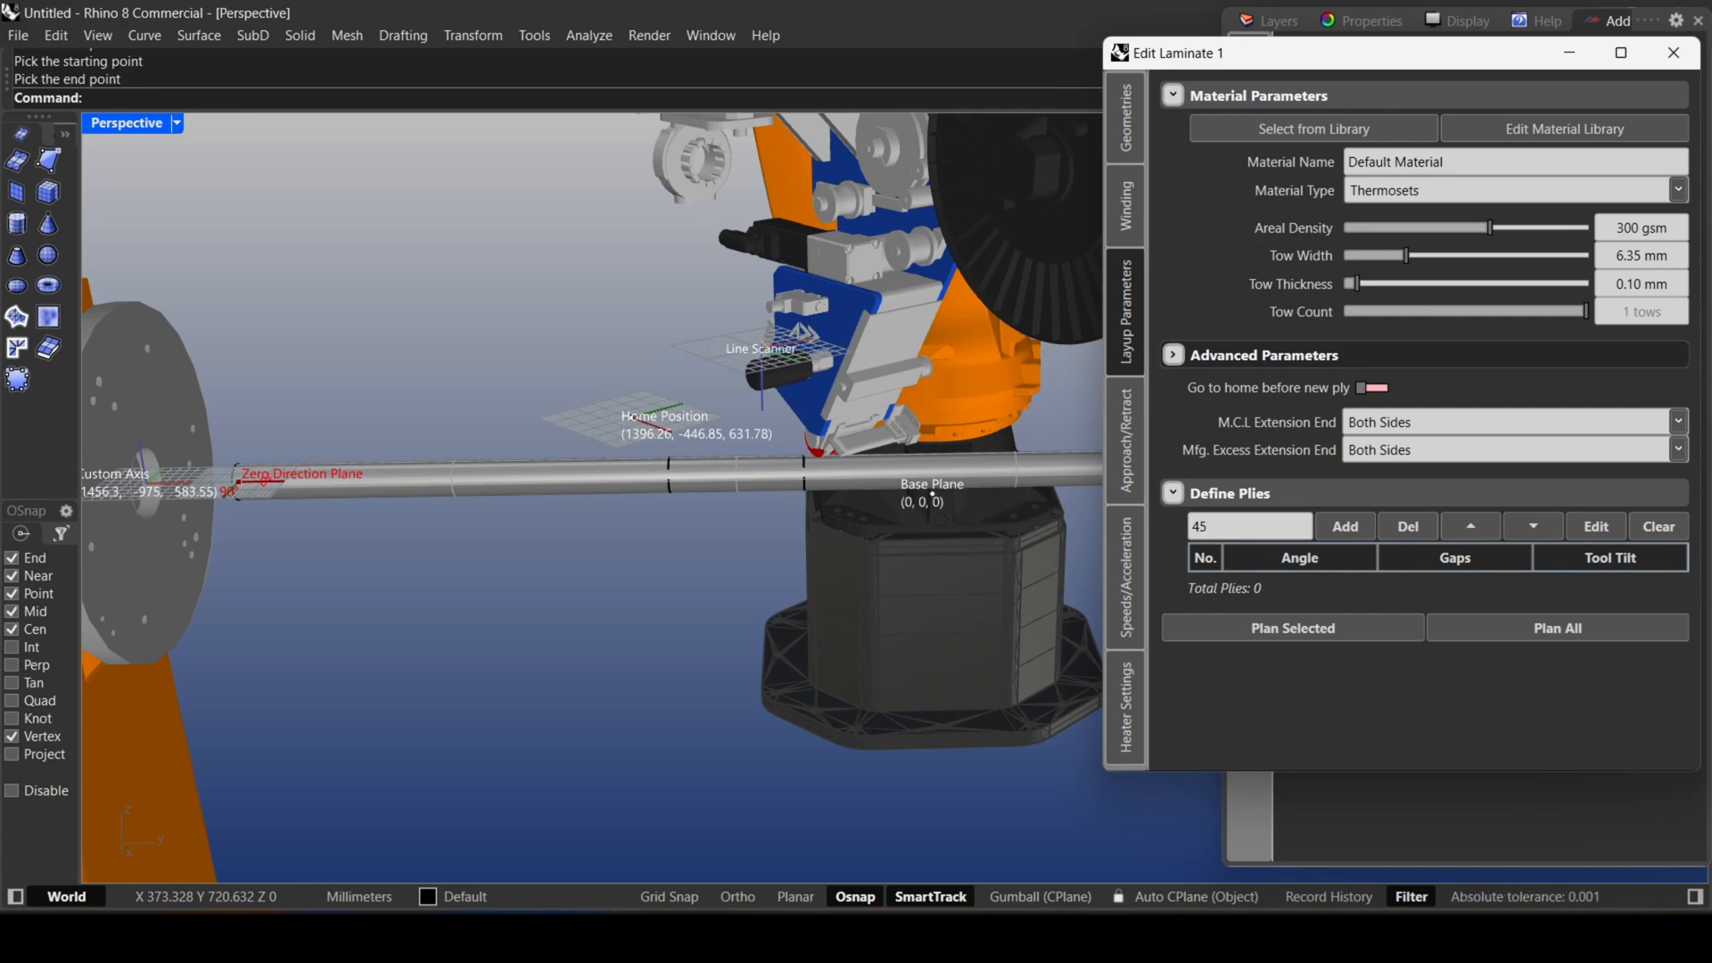
{"action": "key", "text": "Return"}
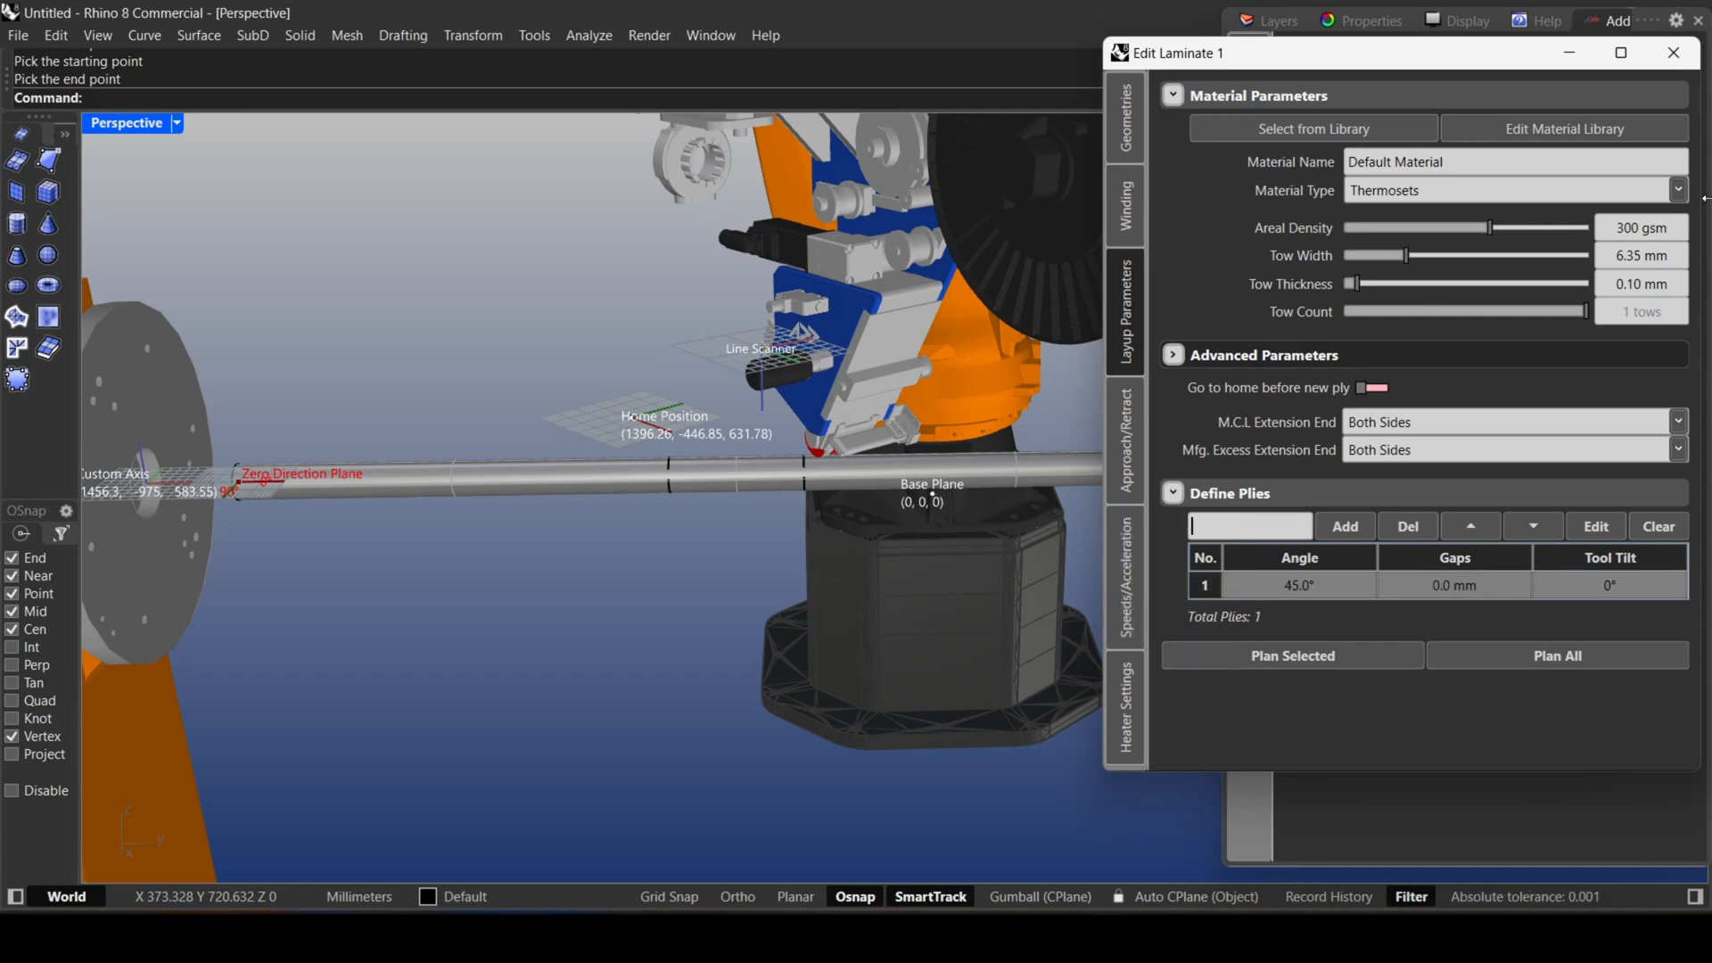
{"action": "left_click", "coordinate": [1690, 54]}
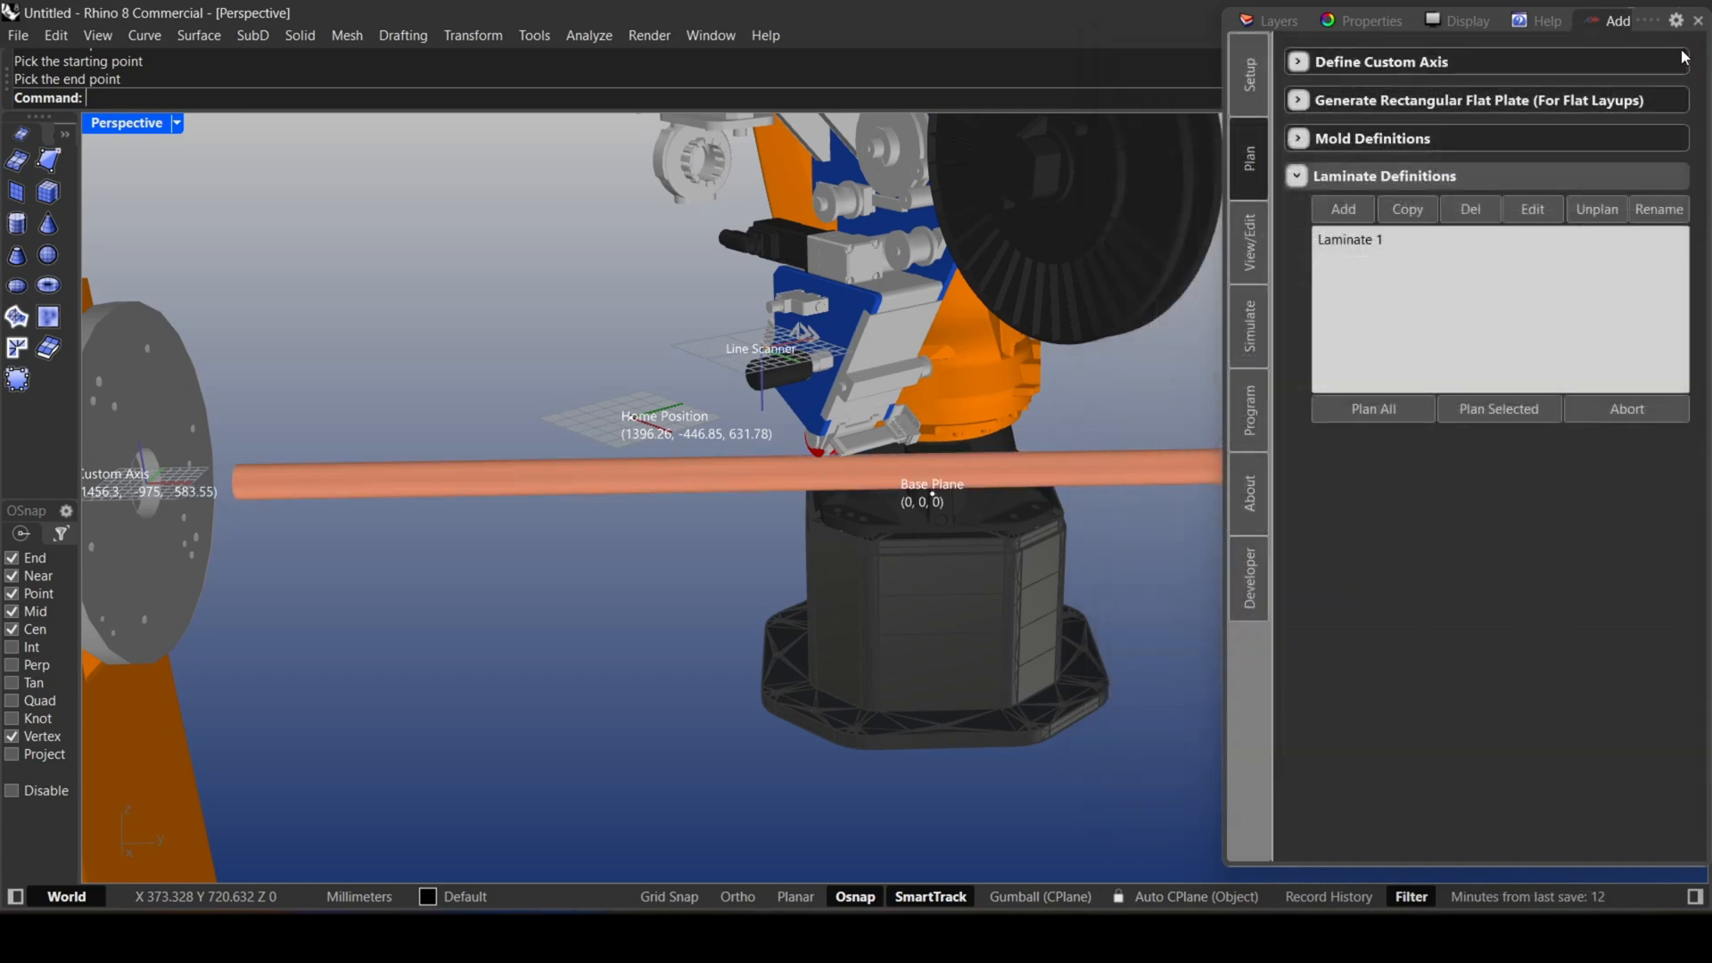
{"action": "left_click", "coordinate": [1372, 403]}
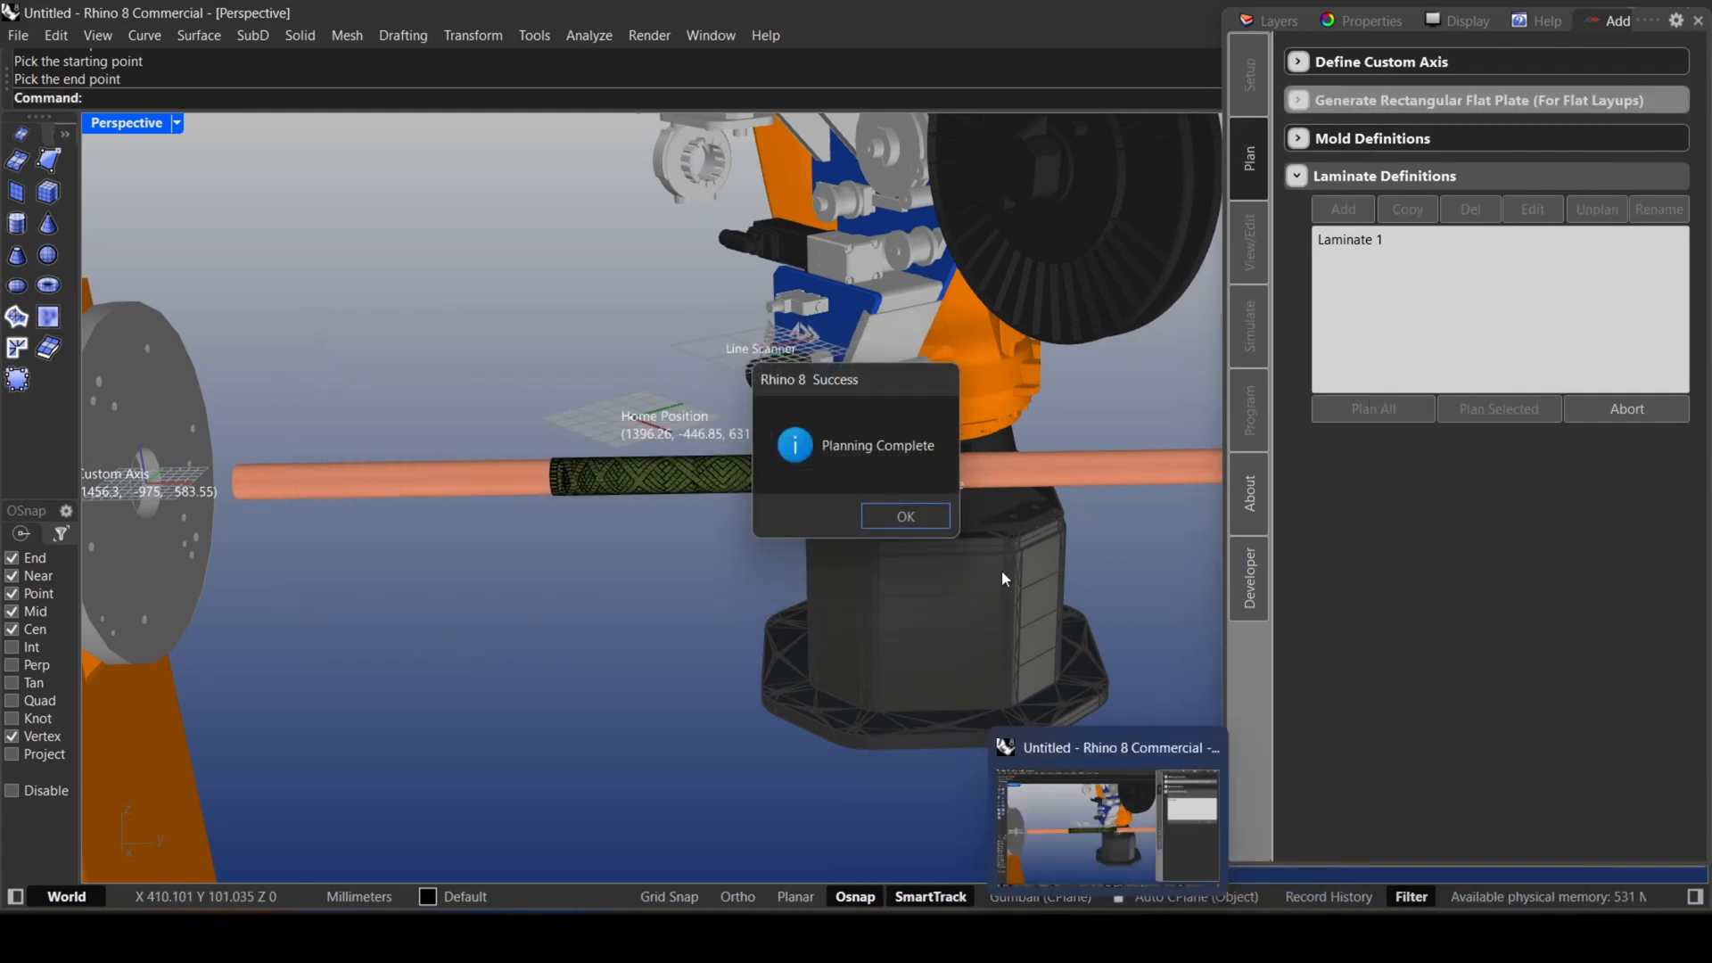
{"action": "left_click", "coordinate": [908, 520]}
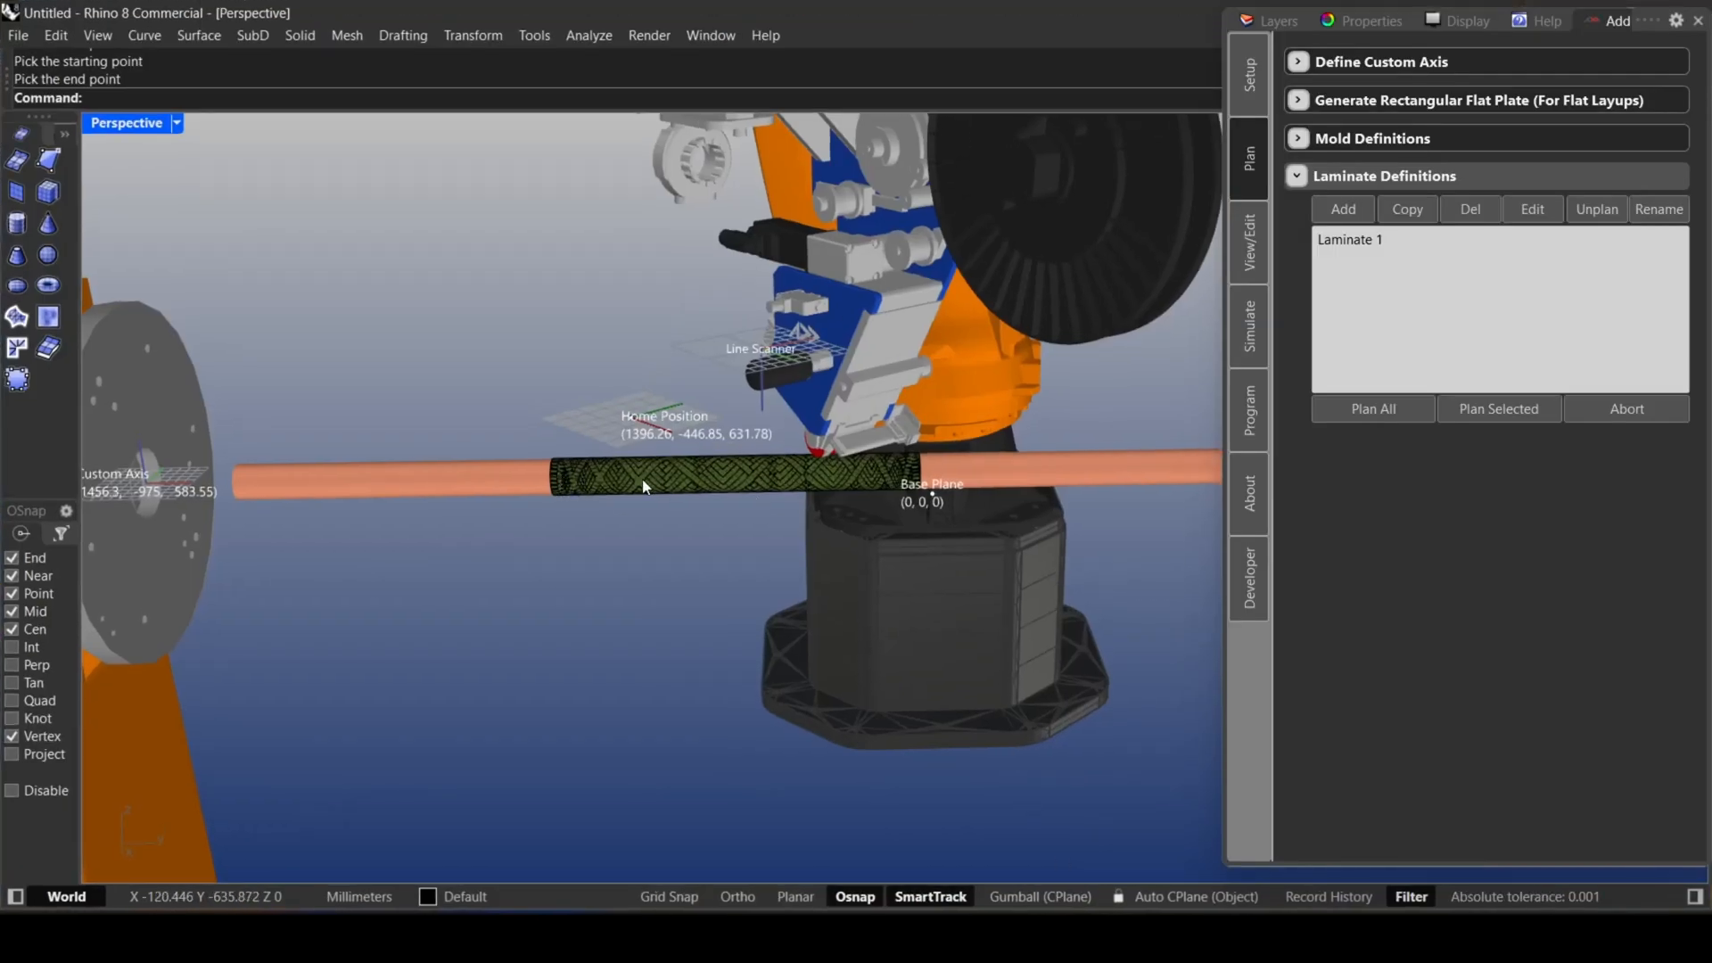
Play the layup simulation of Laminate 1 and examine how the roller lays the tape along the tube's middle section.
{"action": "left_click", "coordinate": [1248, 308]}
{"action": "scroll", "coordinate": [1336, 415], "scroll_direction": "down", "scroll_amount": 4}
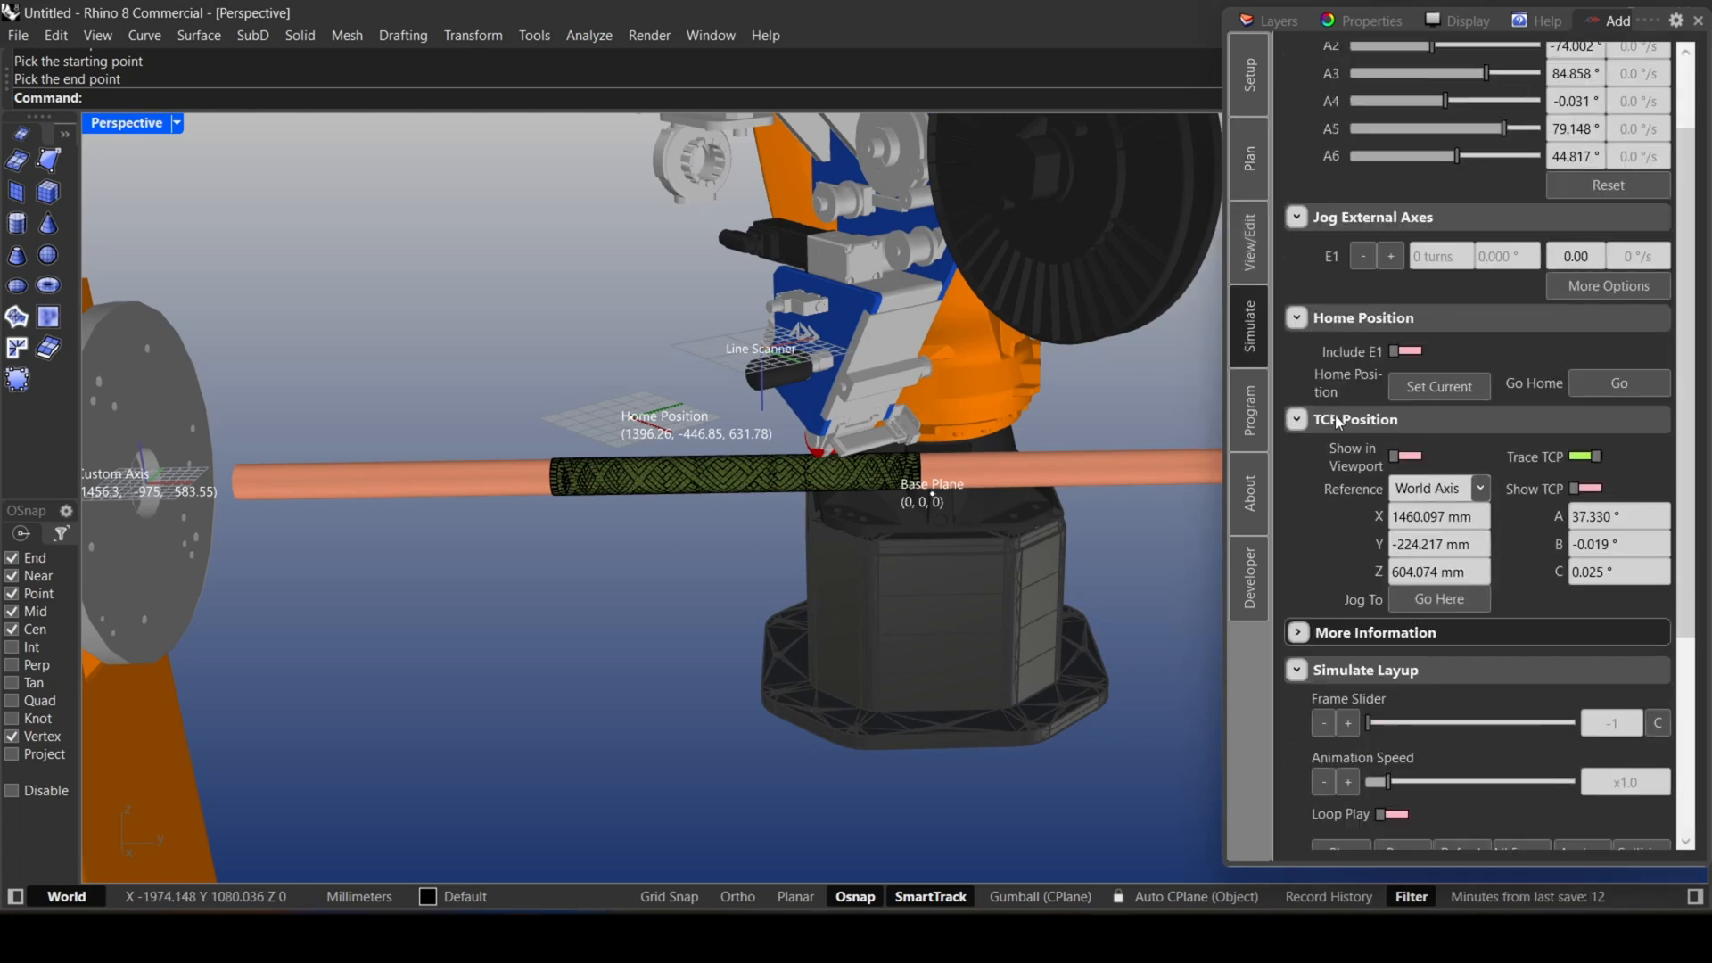
{"action": "scroll", "coordinate": [1335, 417], "scroll_direction": "down", "scroll_amount": 2}
{"action": "left_click", "coordinate": [1342, 547]}
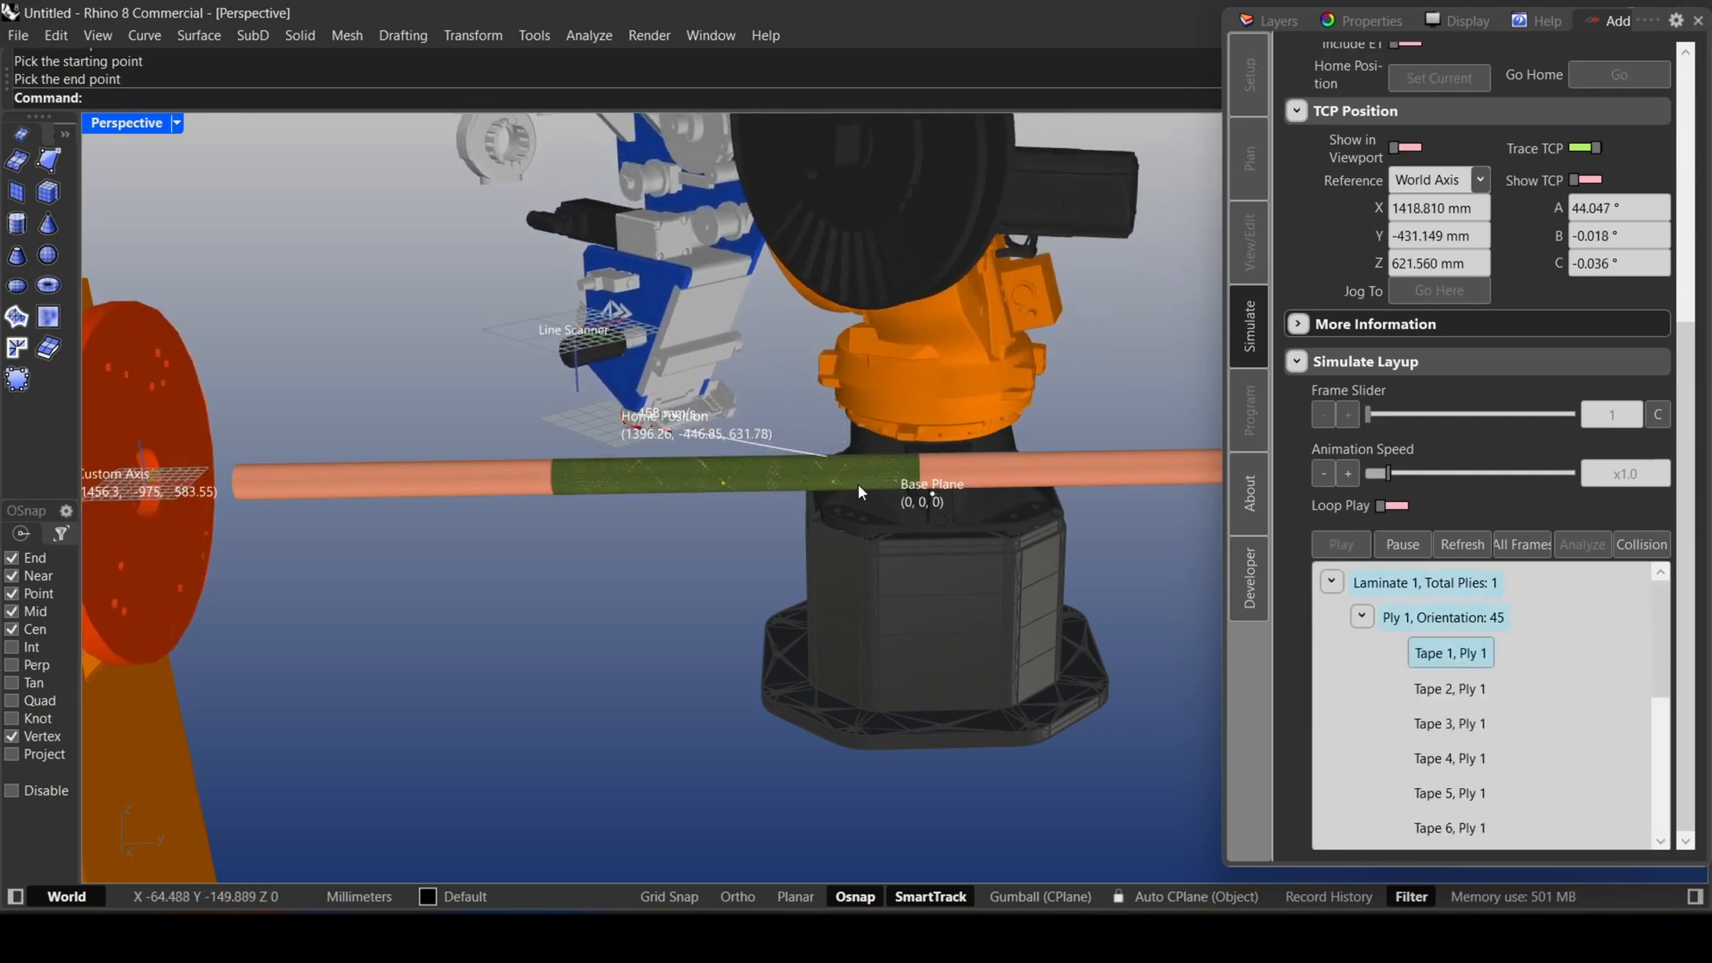
{"action": "scroll", "coordinate": [773, 492], "scroll_direction": "up", "scroll_amount": 6}
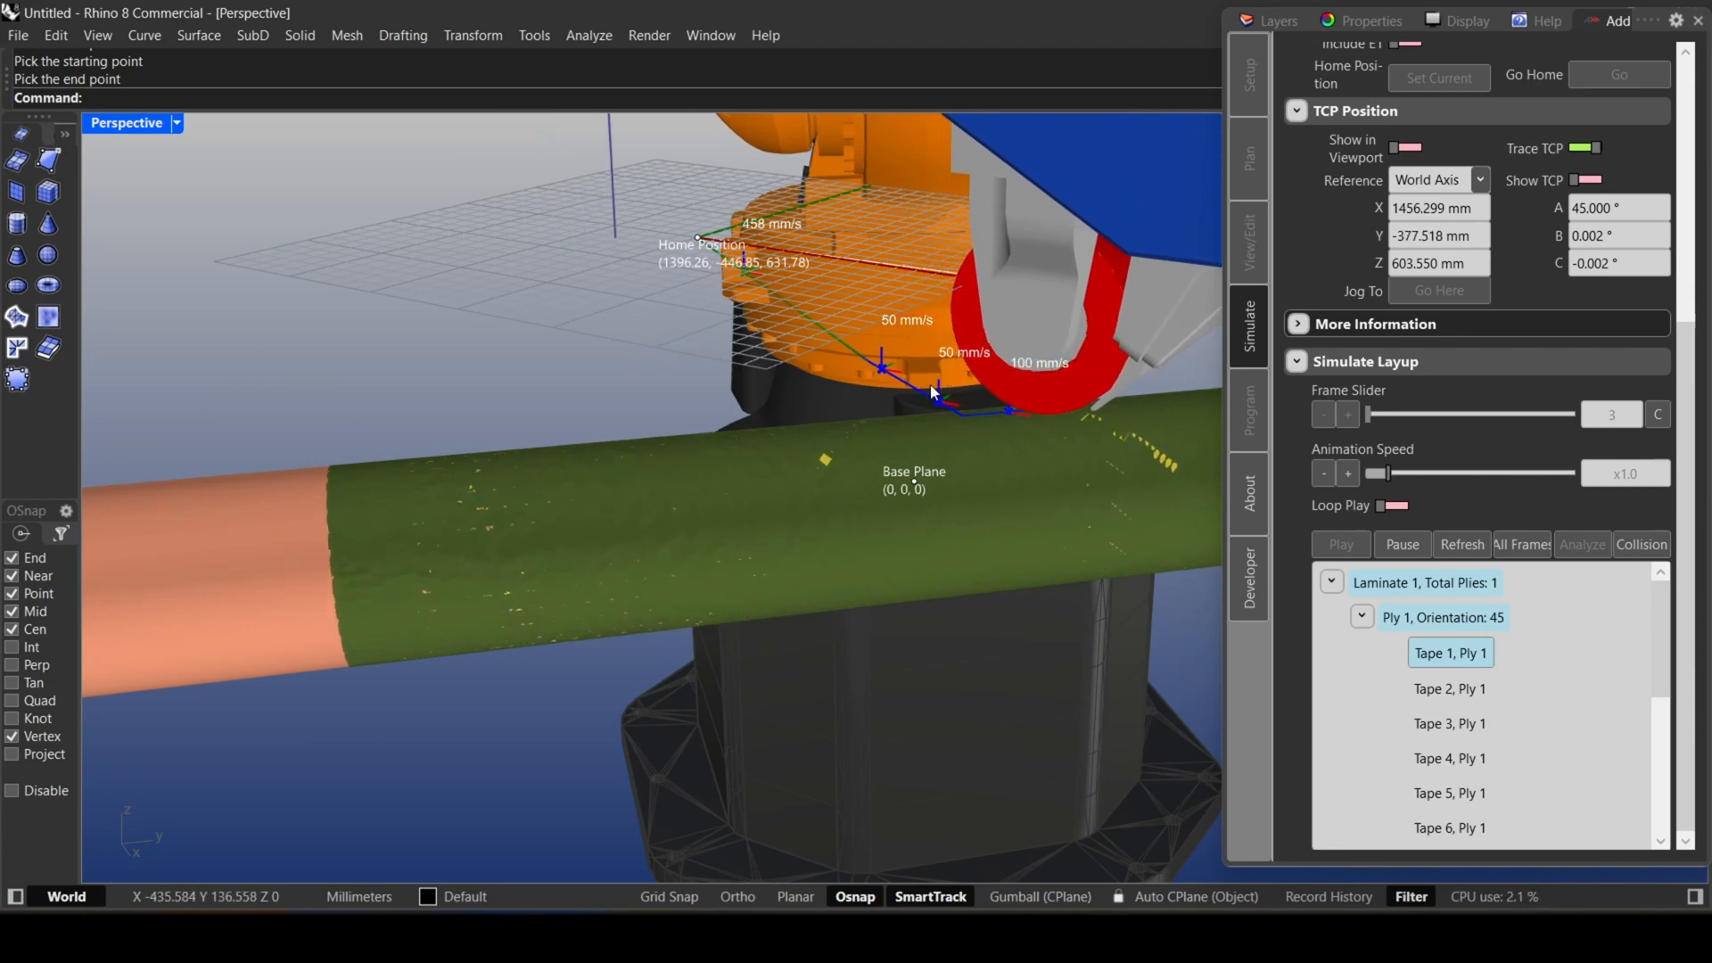
{"action": "scroll", "coordinate": [1077, 420], "scroll_direction": "down", "scroll_amount": 5}
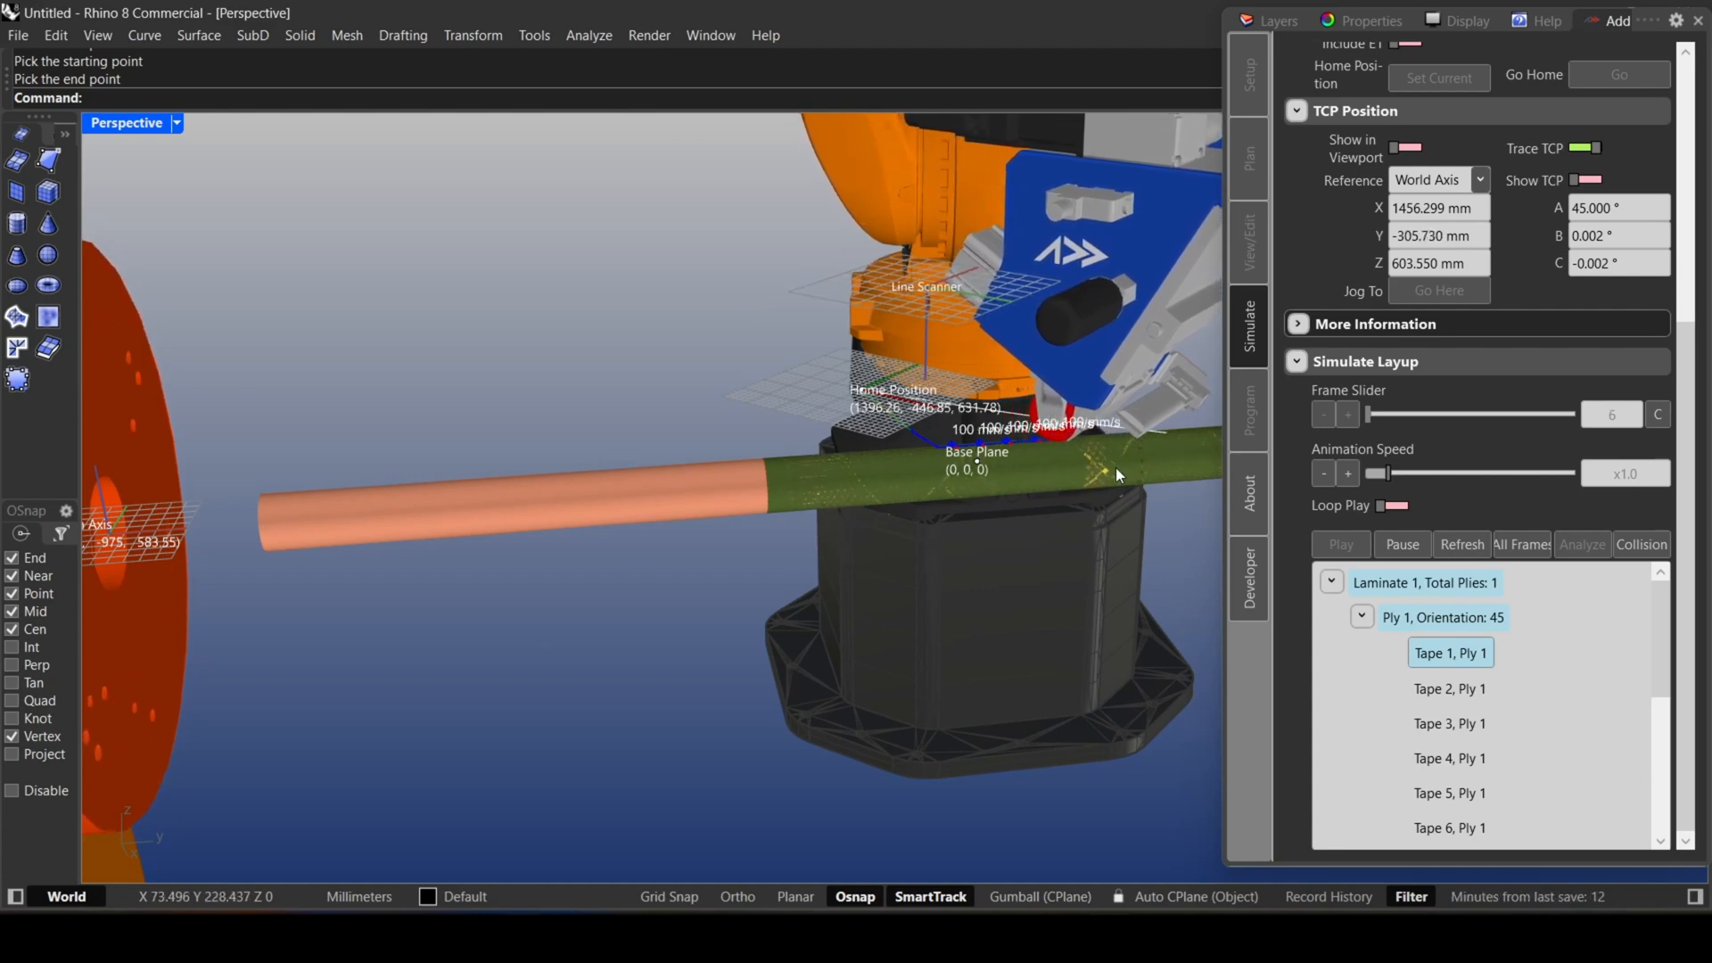
{"action": "right_click_drag", "start_coordinate": [1110, 469], "coordinate": [1088, 465]}
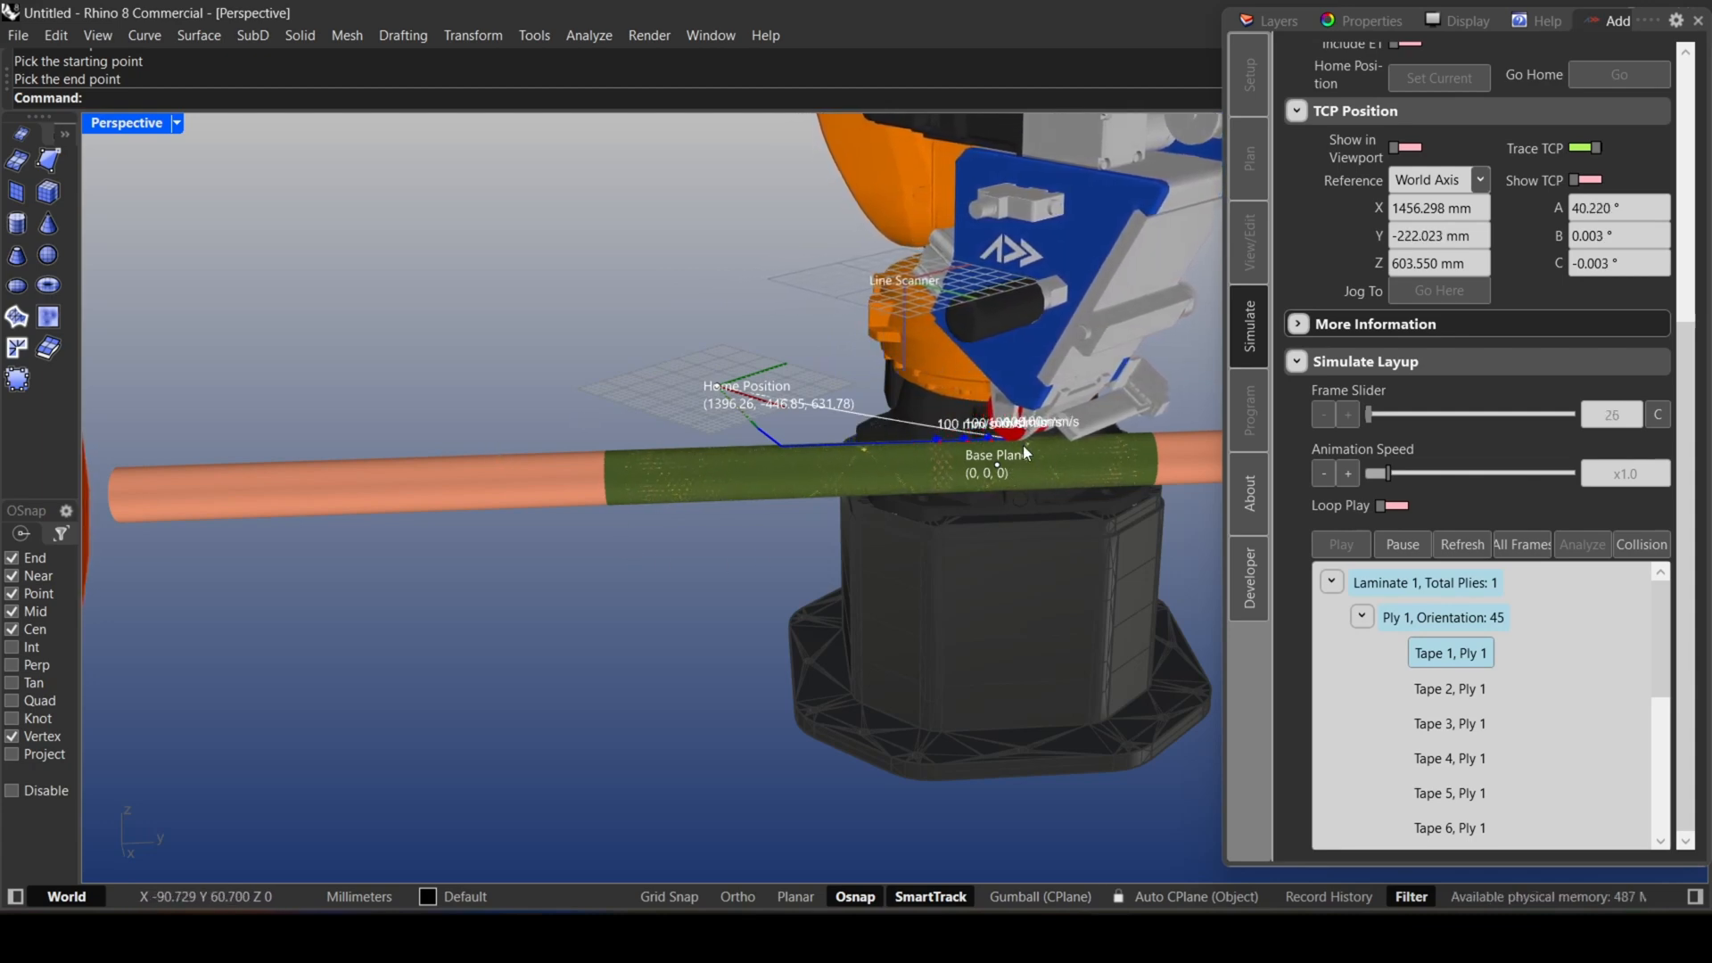
{"action": "scroll", "coordinate": [1024, 446], "scroll_direction": "up", "scroll_amount": 3}
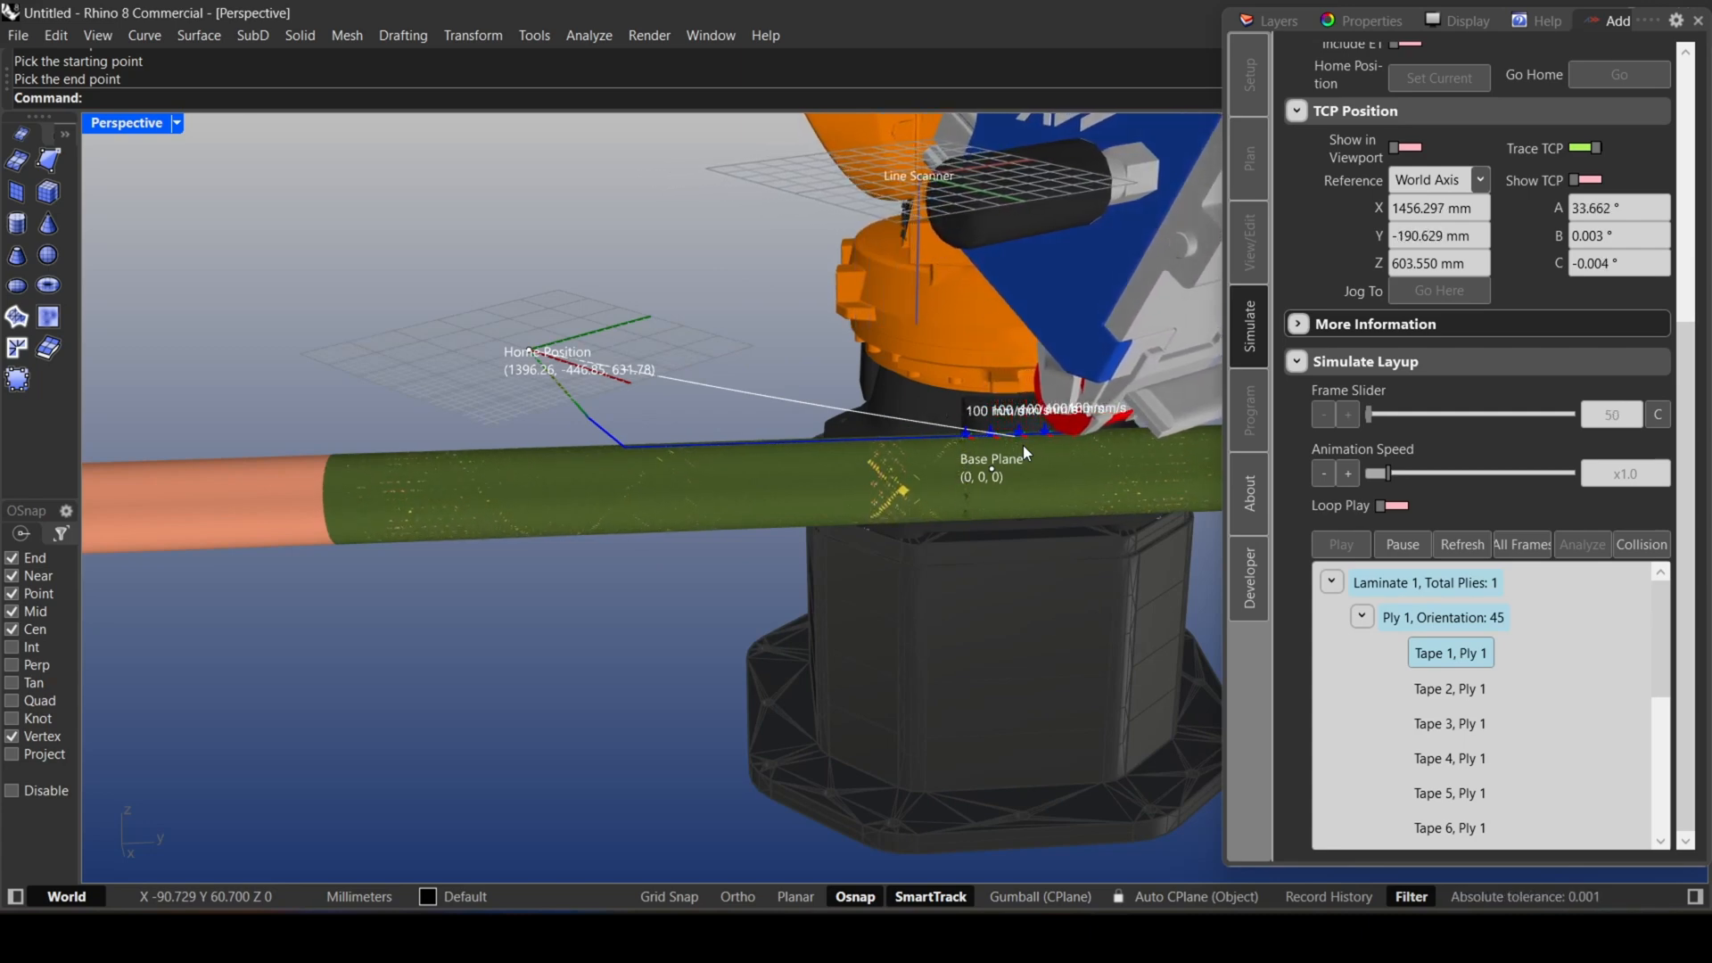
Turn off the TCP trace while the simulation plays and view the whole winding cell in motion.
{"action": "left_click", "coordinate": [1583, 148]}
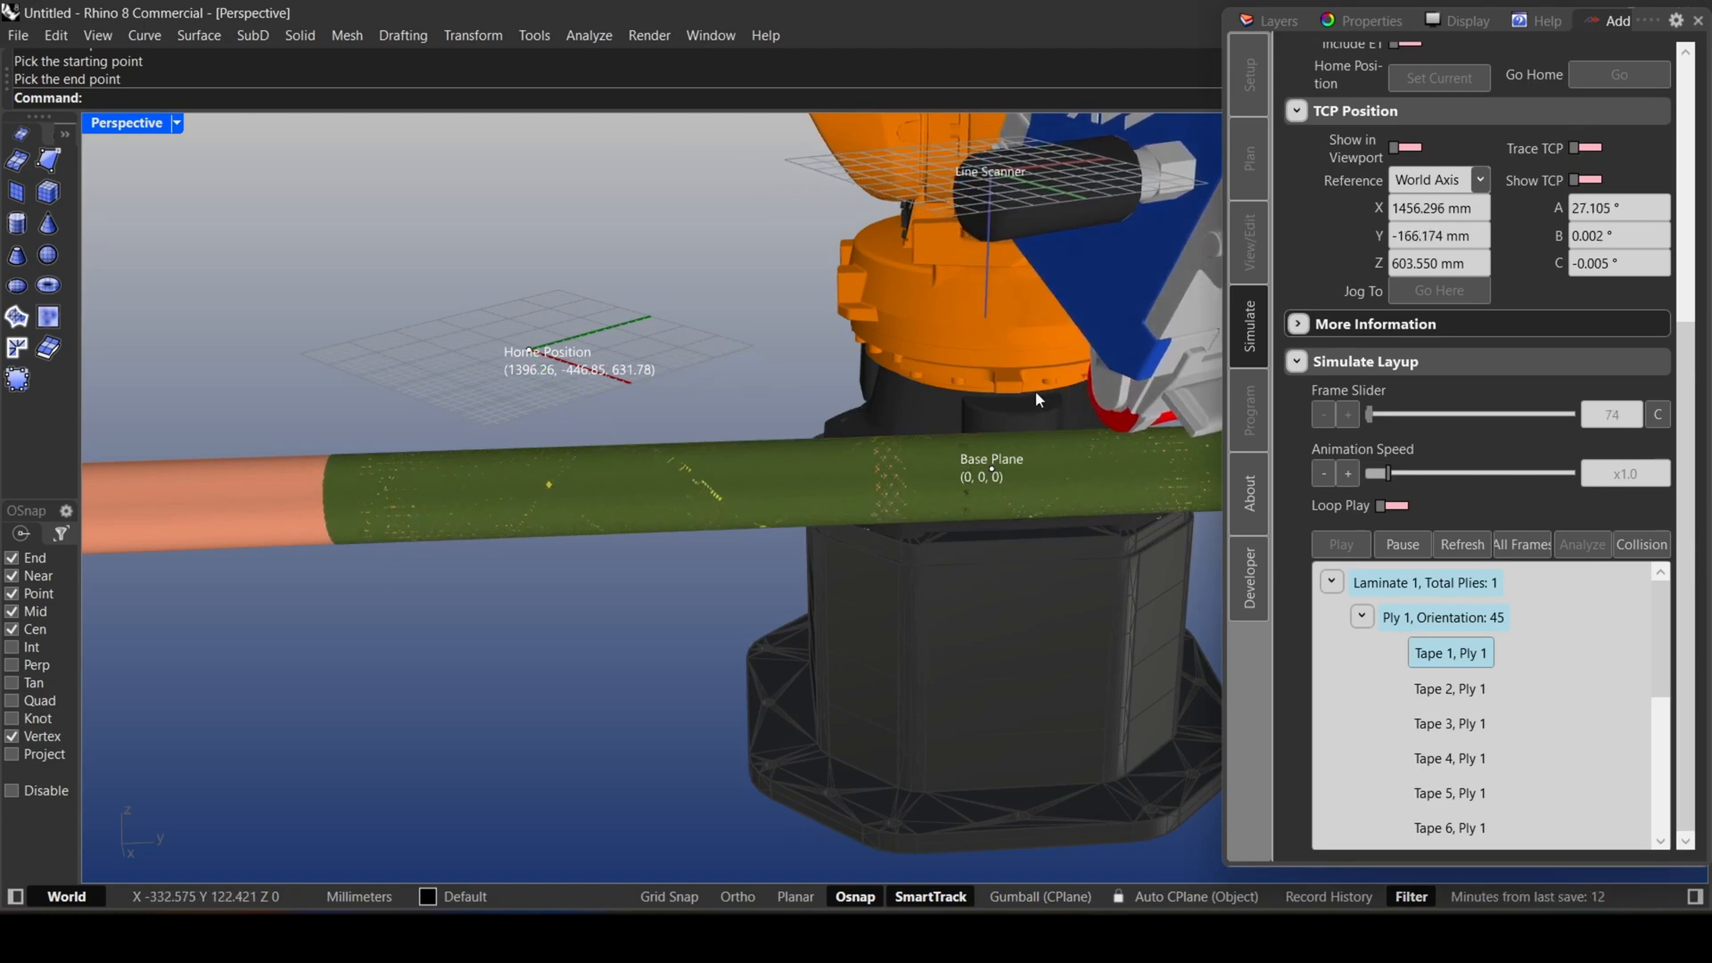
{"action": "scroll", "coordinate": [1035, 390], "scroll_direction": "down", "scroll_amount": 4}
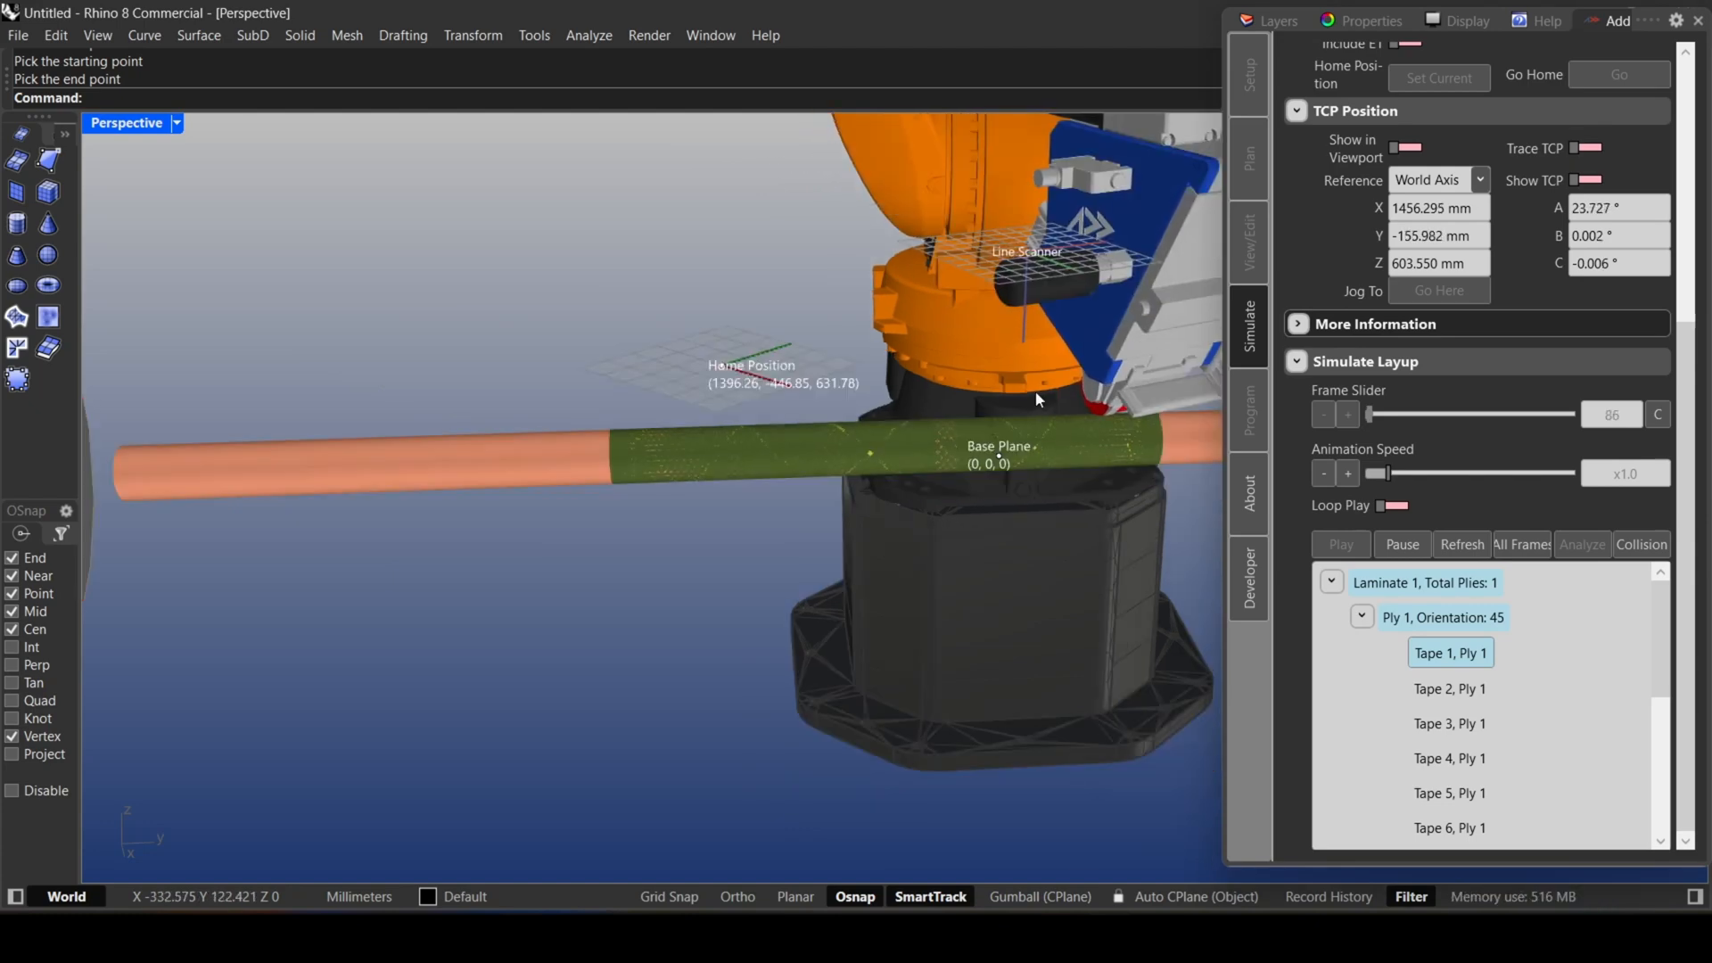
{"action": "scroll", "coordinate": [1036, 391], "scroll_direction": "down", "scroll_amount": 5}
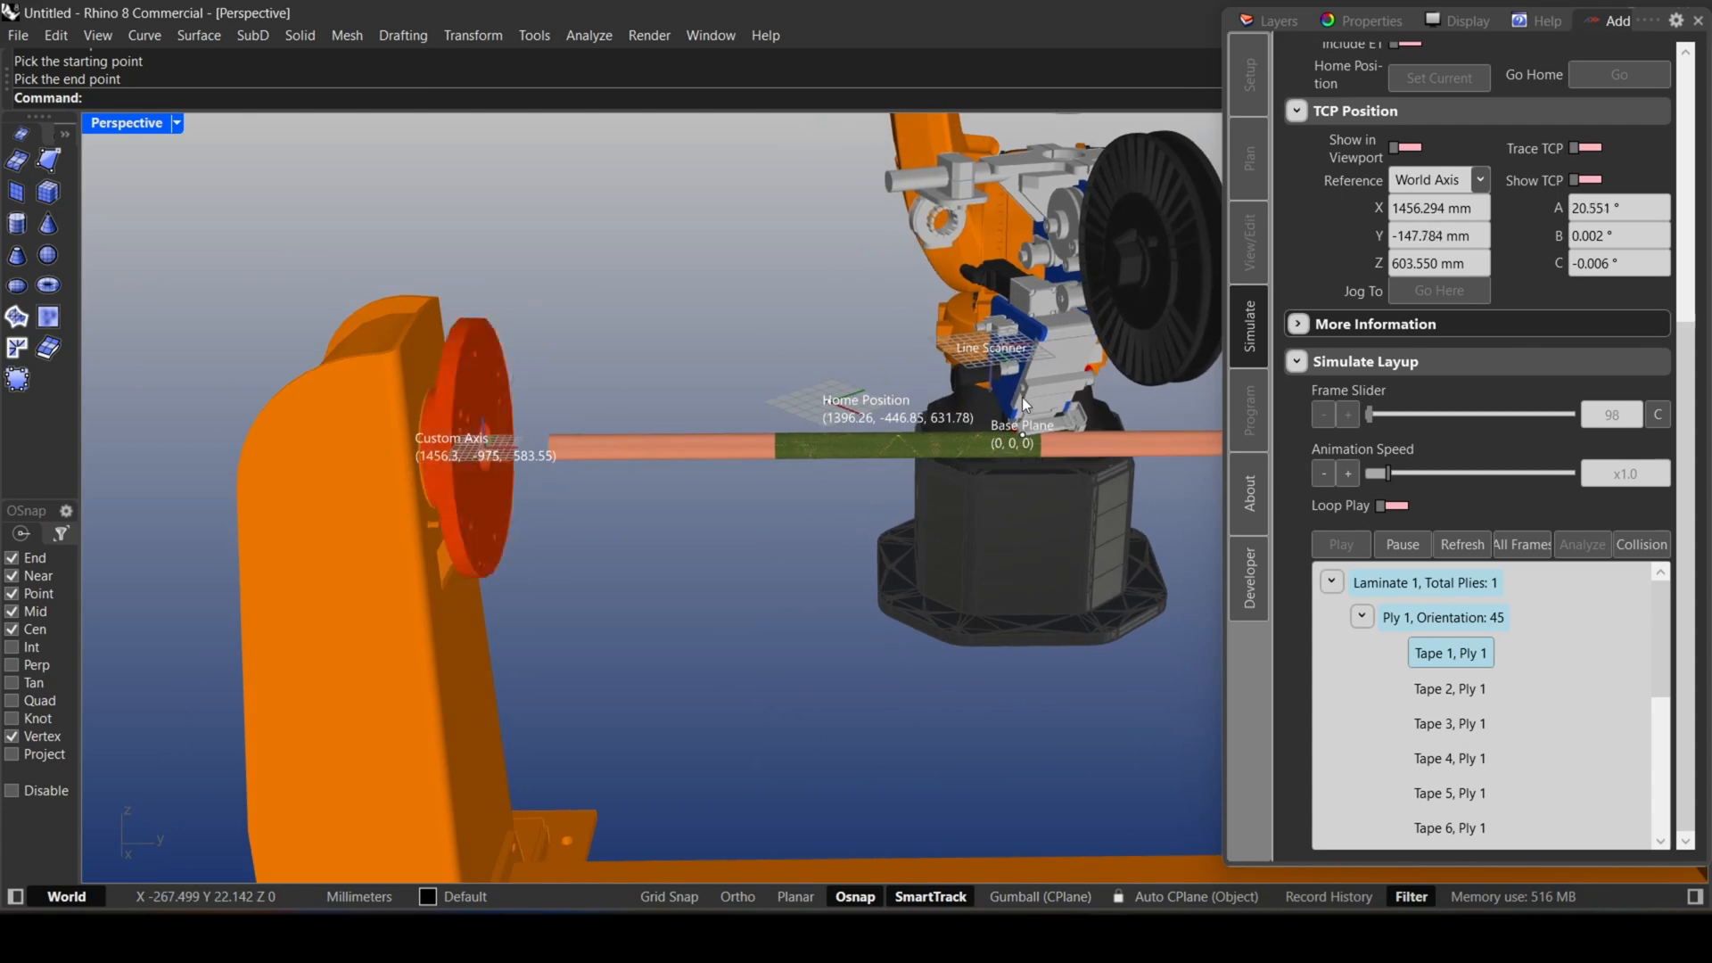
{"action": "scroll", "coordinate": [1022, 406], "scroll_direction": "down", "scroll_amount": 2}
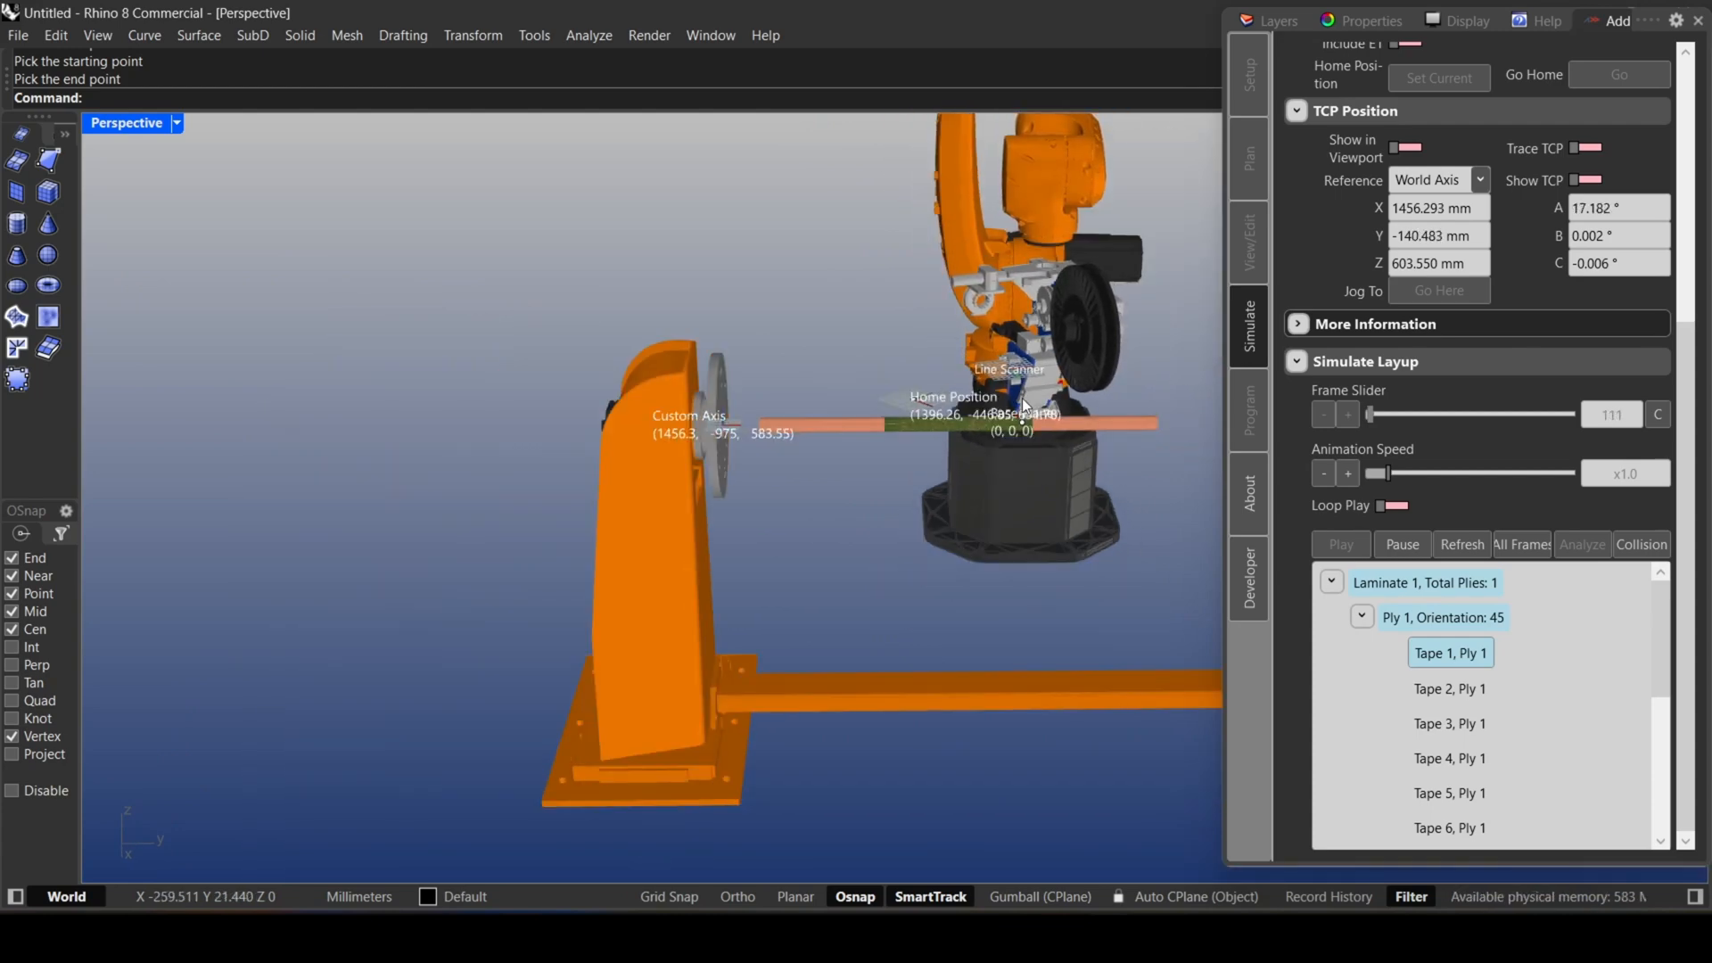
{"action": "right_click_drag", "start_coordinate": [1023, 405], "coordinate": [902, 431], "text": "shift"}
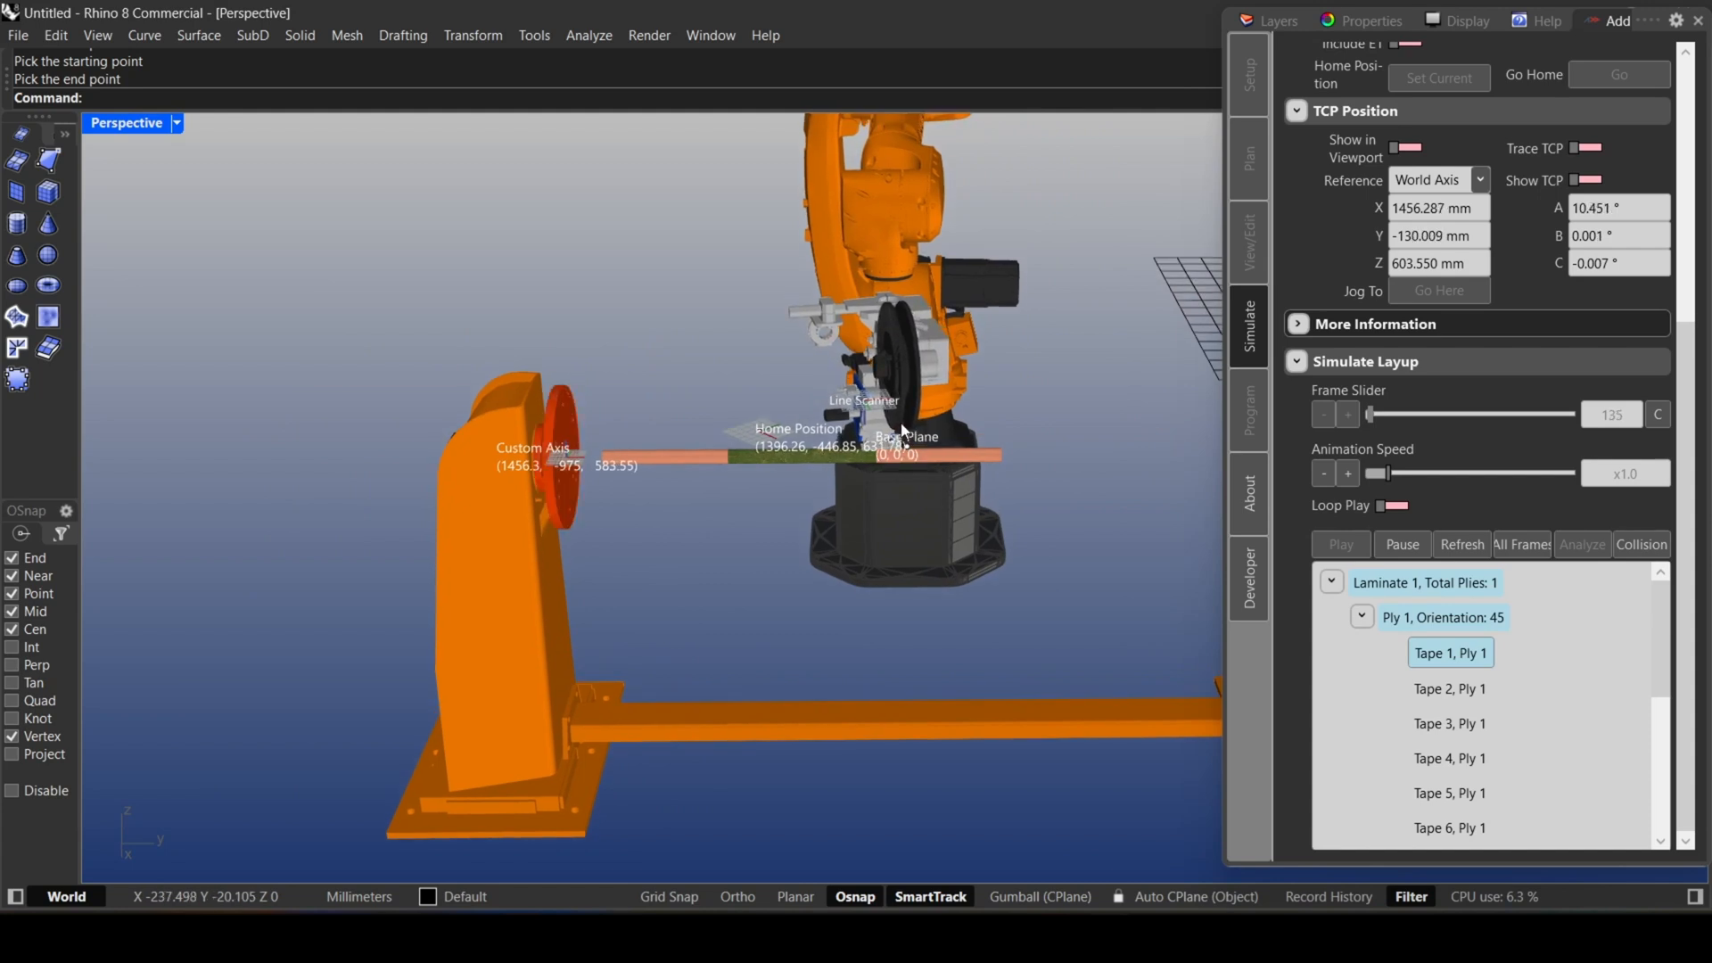